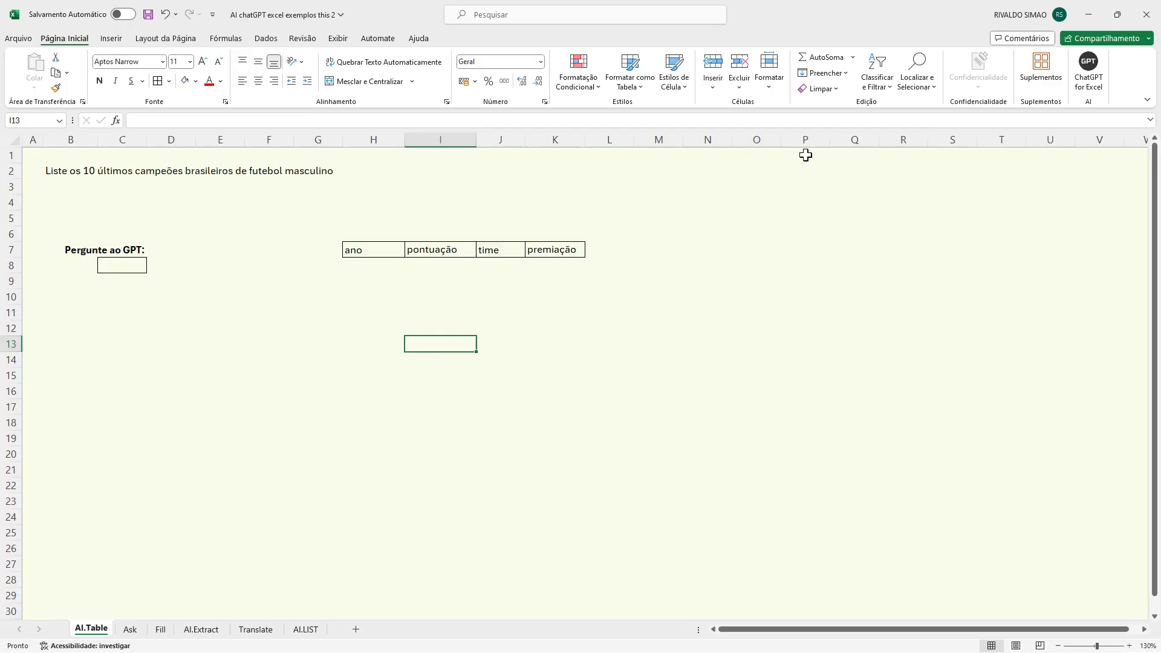
Step: Search the available add-ins for "chatgpt" and look through the matching results
click(645, 499)
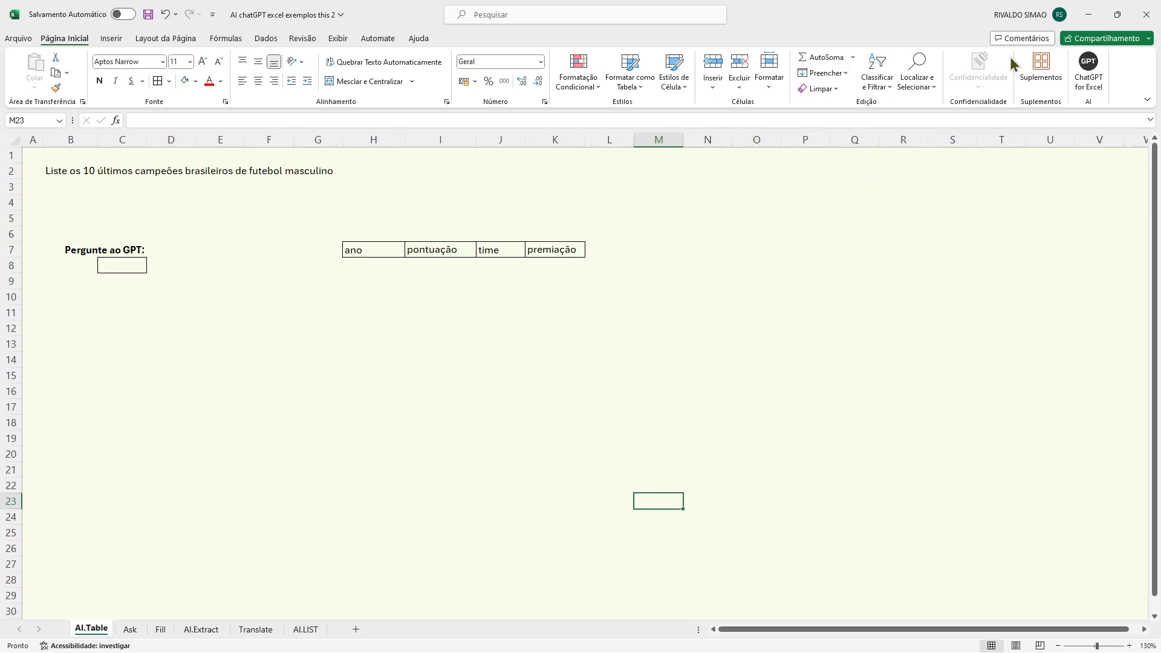
click(1037, 77)
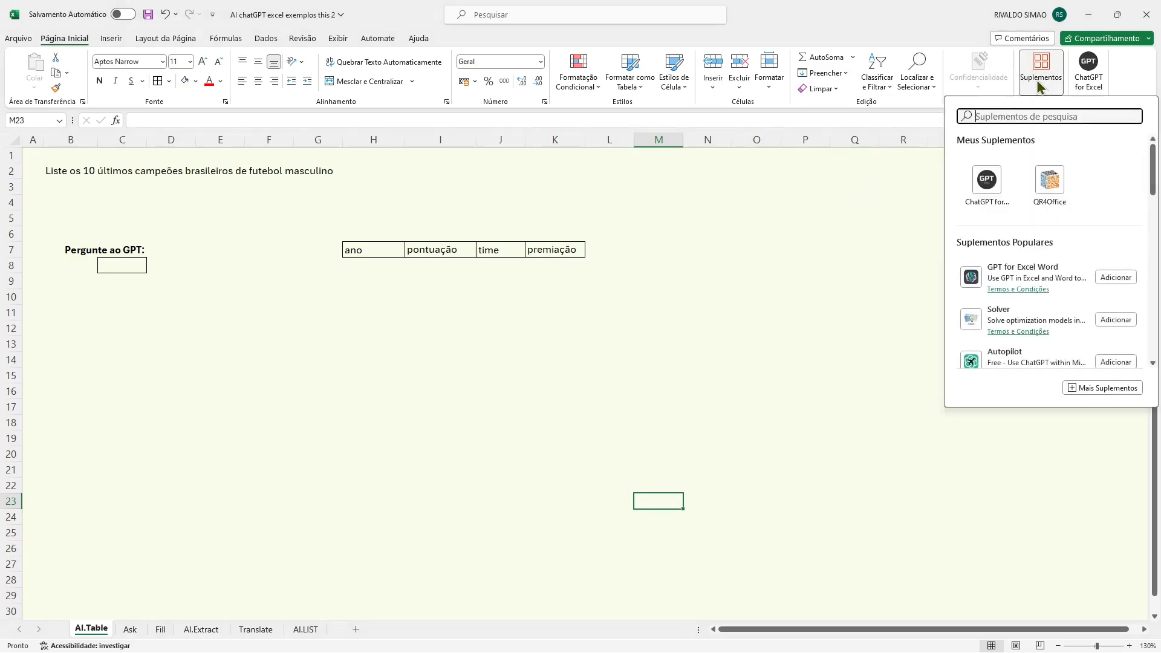
text(chat)
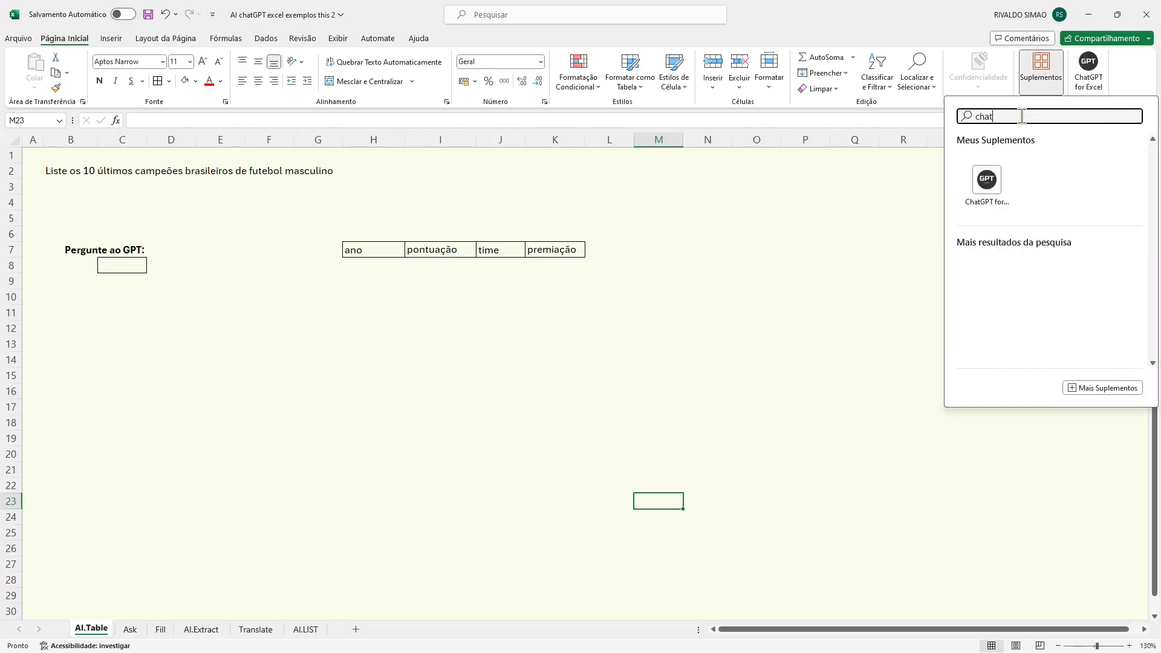
text(gpt)
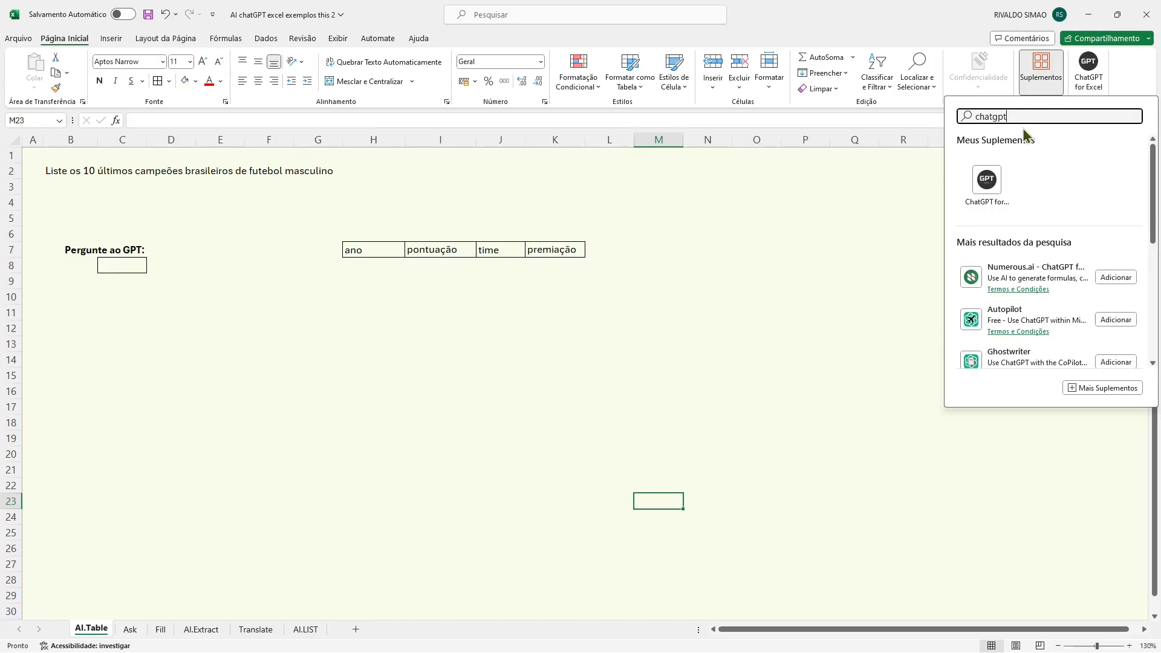
scroll(1087, 337, down, 2)
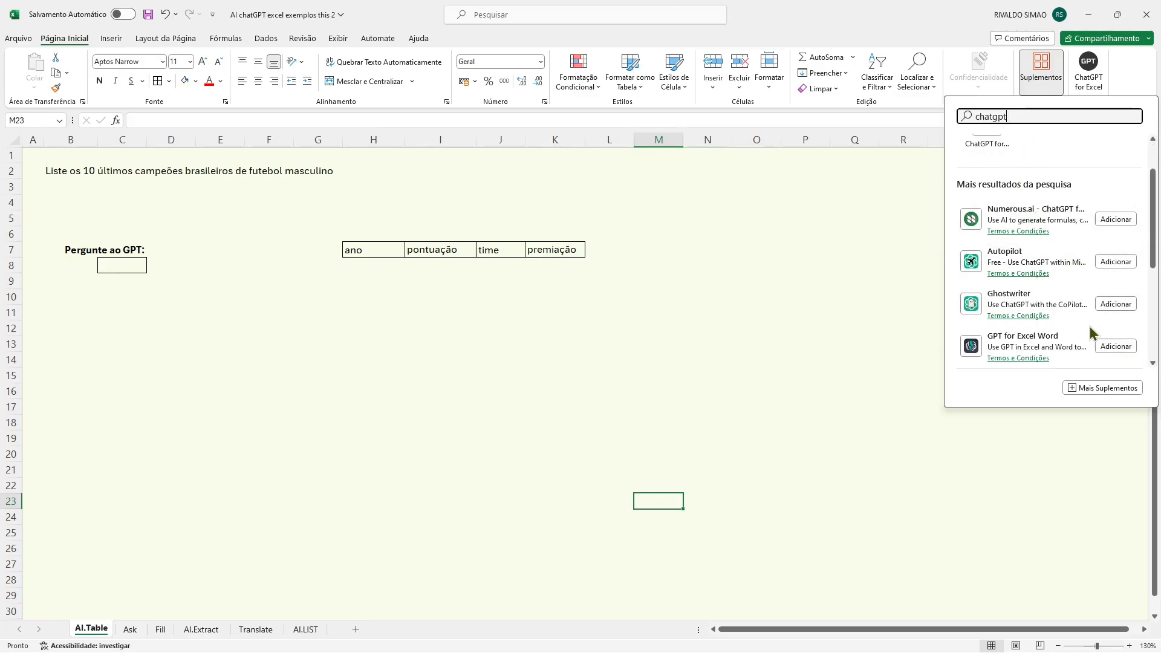
scroll(1053, 334, down, 3)
scroll(1054, 331, up, 5)
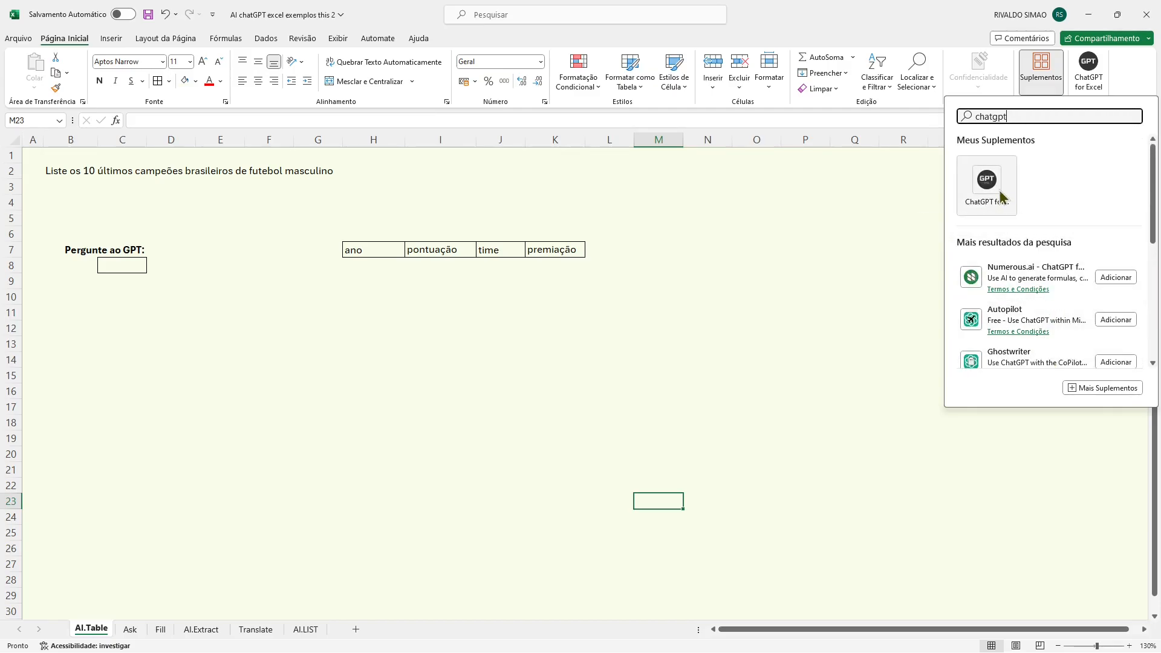
scroll(968, 332, down, 3)
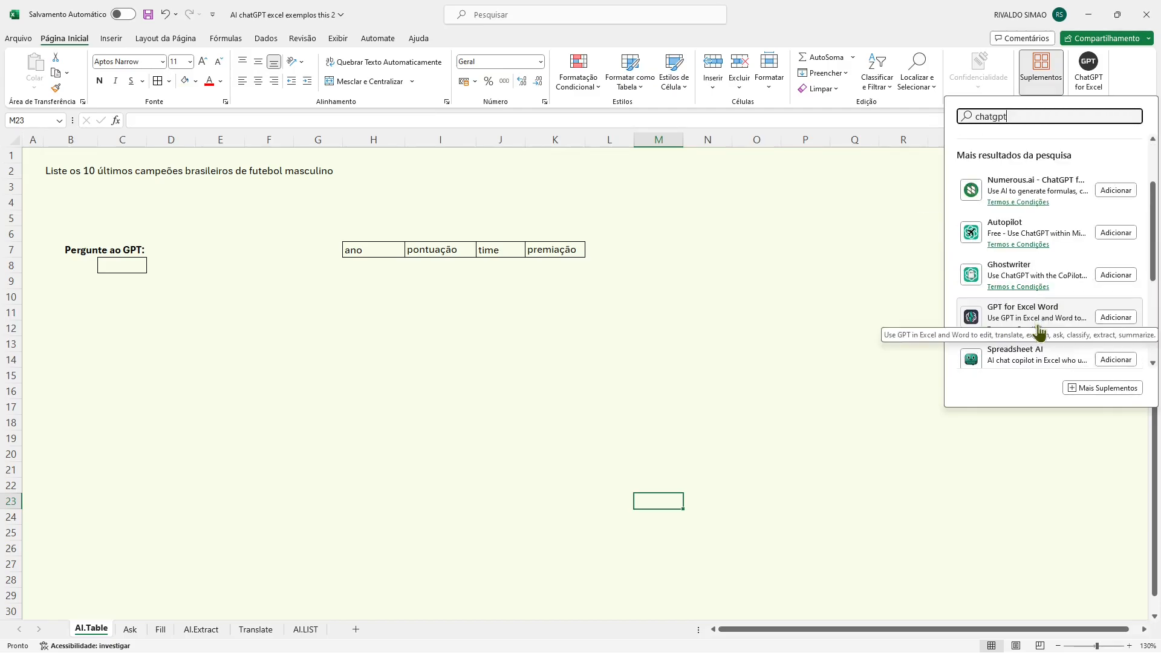
scroll(1039, 268, up, 2)
scroll(1035, 263, up, 1)
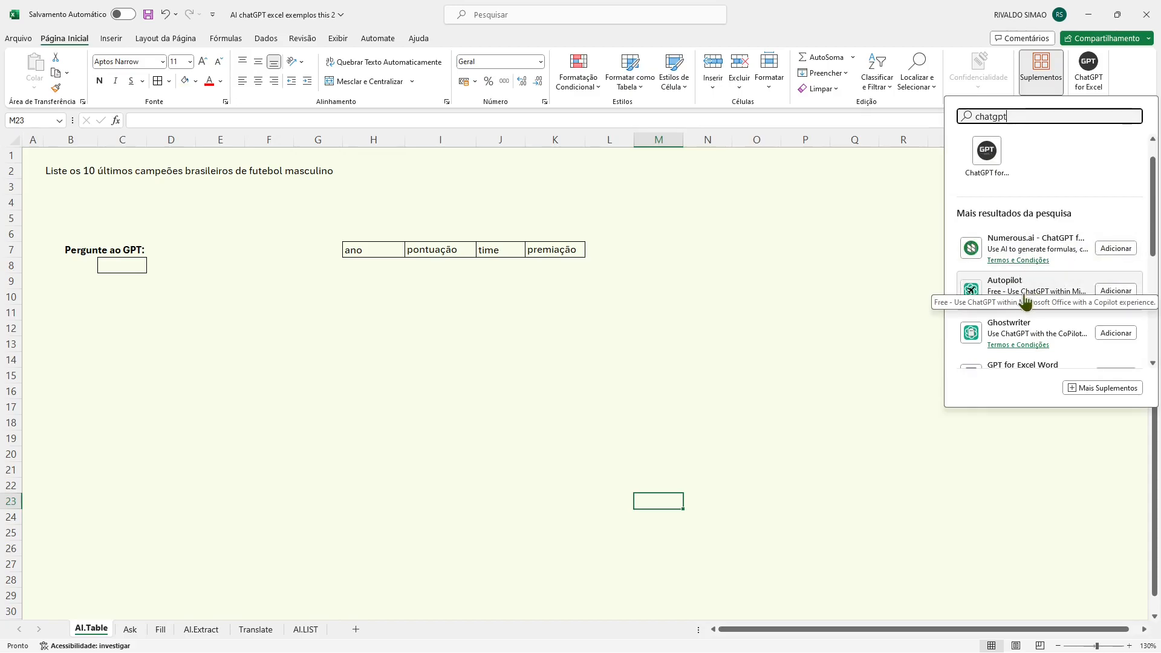
click(673, 338)
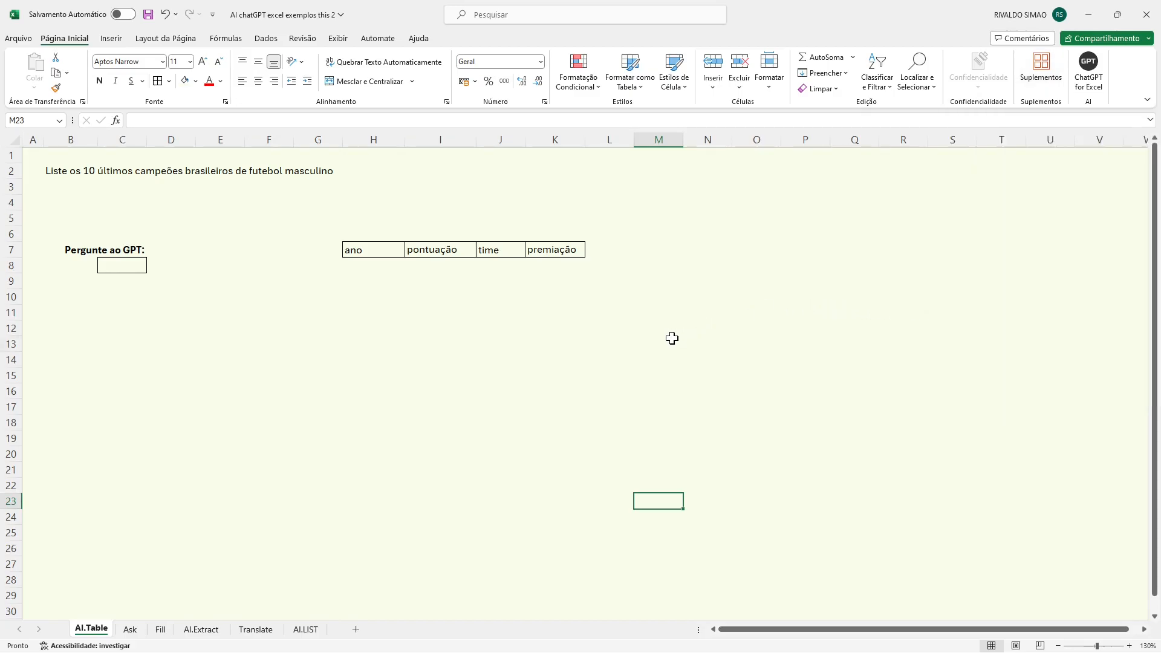
Step: Open the ChatGPT for Excel add-in pane
click(1090, 71)
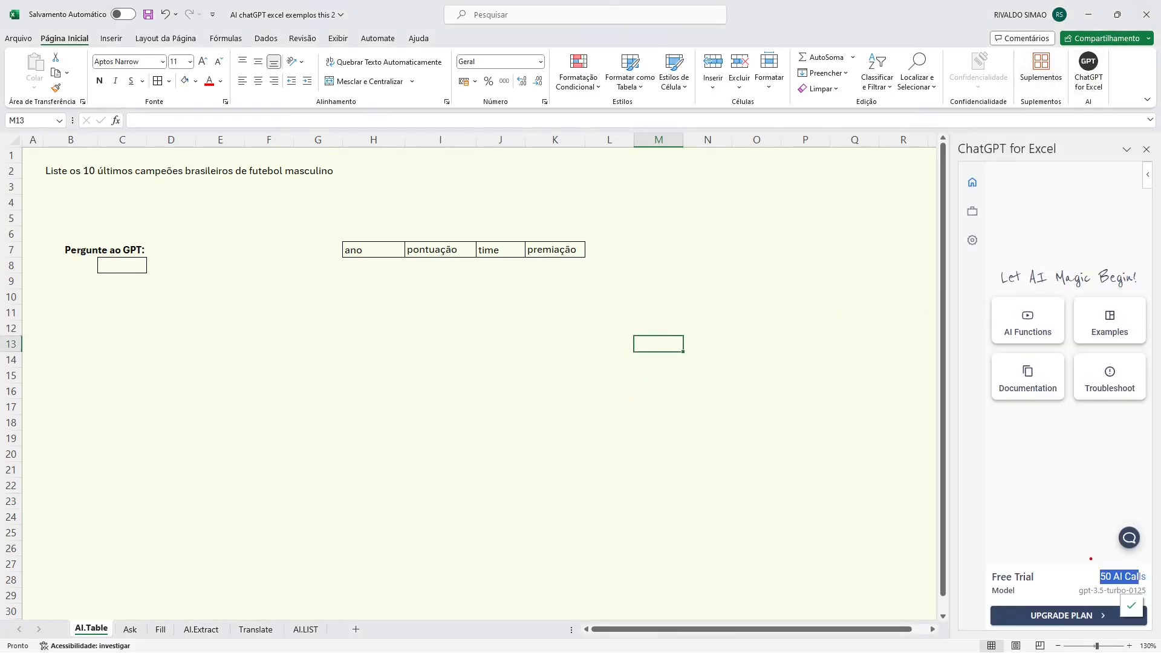
drag(1096, 559, 1150, 592)
drag(160, 317, 279, 434)
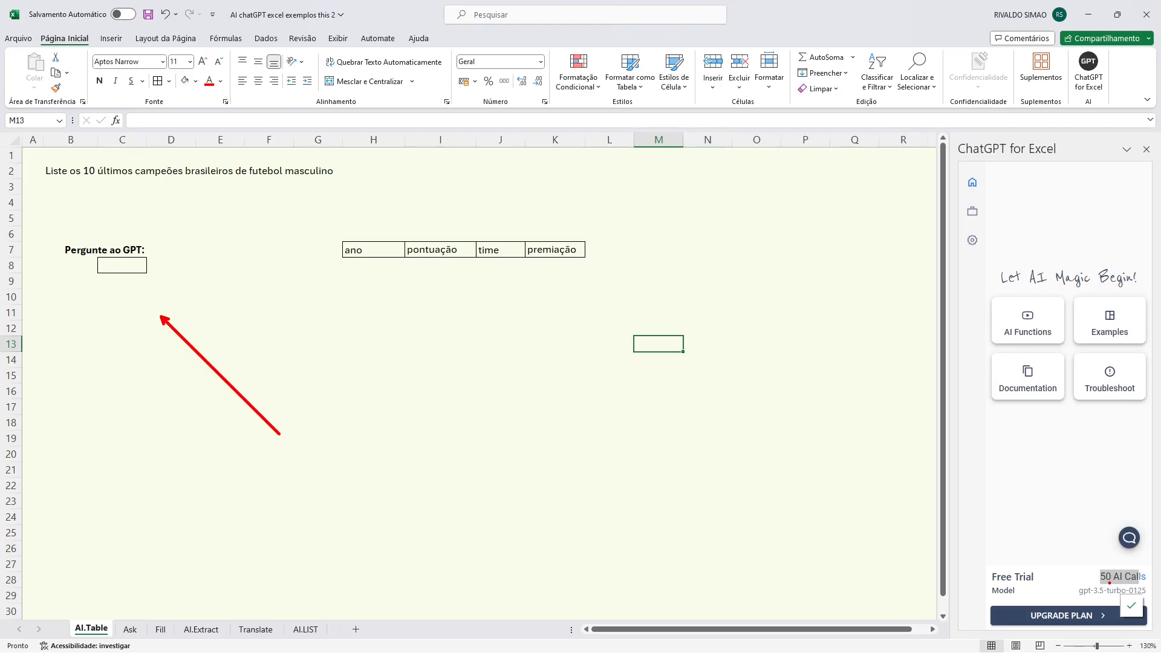
key(Escape)
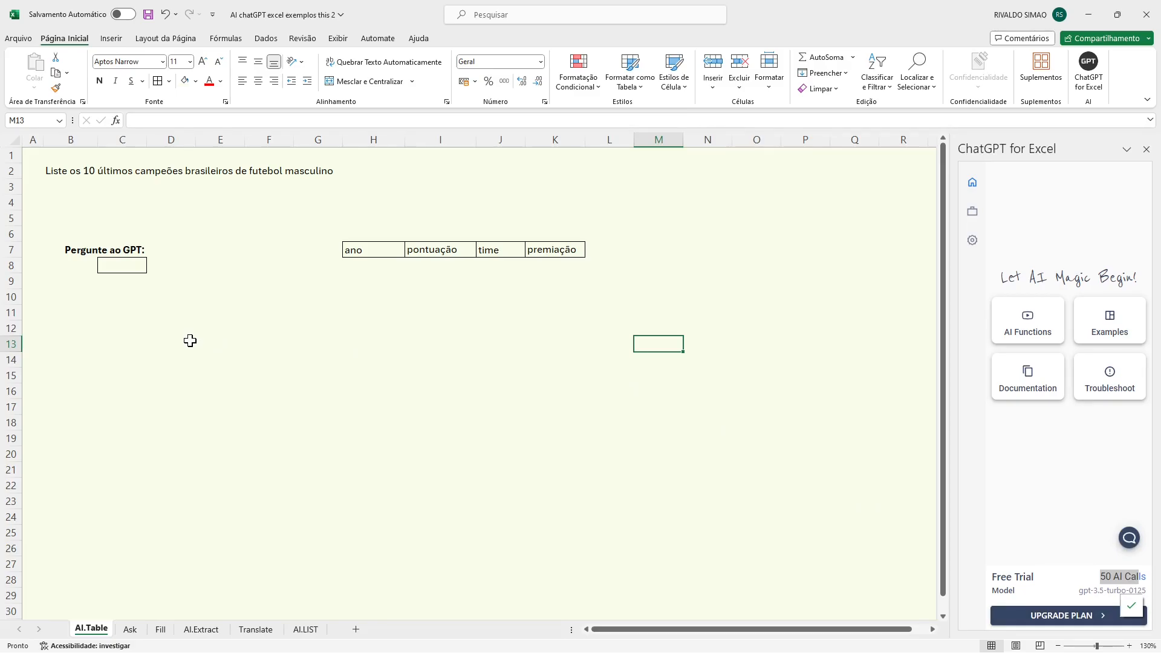
Step: Enter the formula =AI.TABLE(B2) in cell C8, using the champions question as the prompt, and widen column C
click(110, 266)
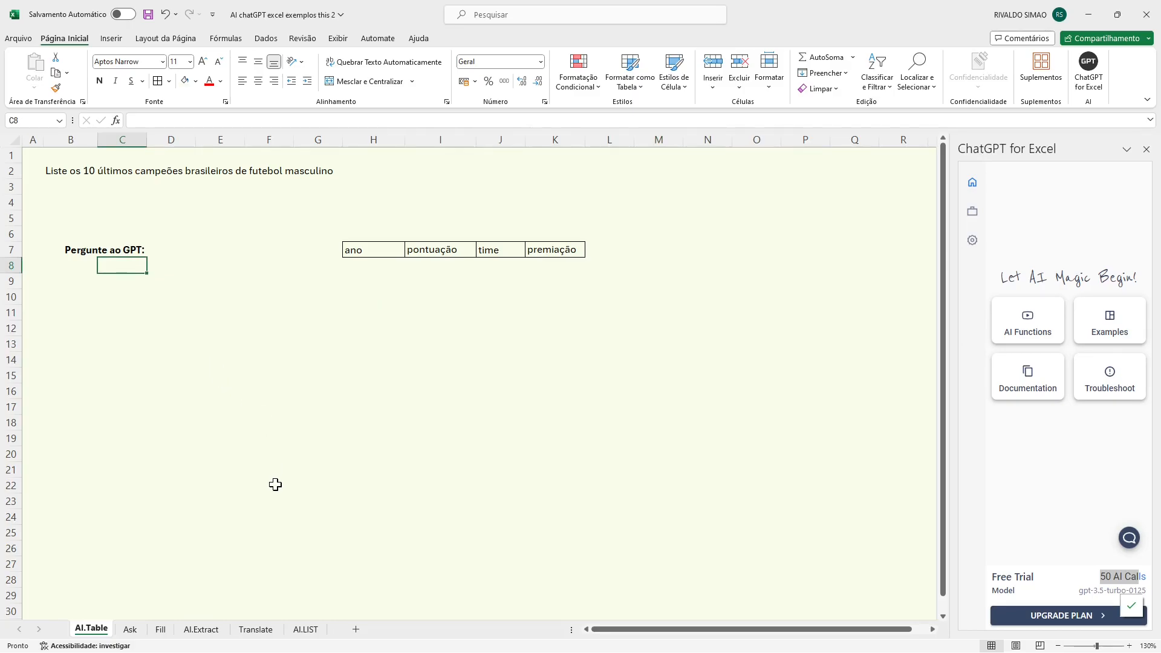
key(Down)
key(Left)
key(Right)
key(Down)
key(Left)
key(Up)
key(Right)
key(Up)
text(=)
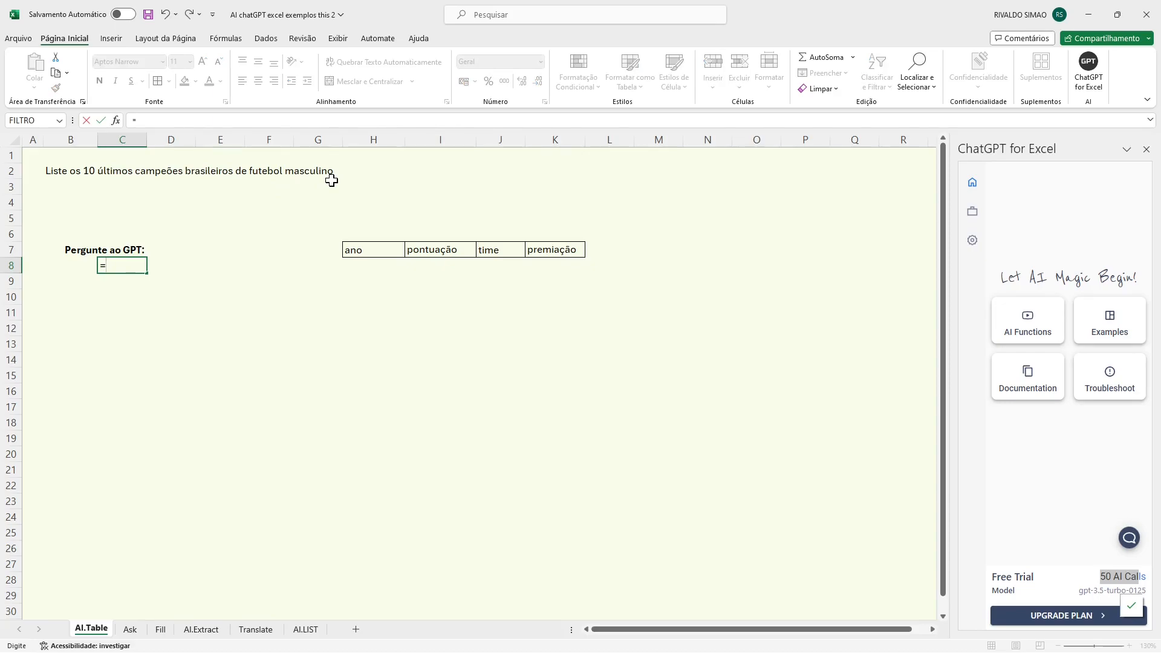
text(ai.)
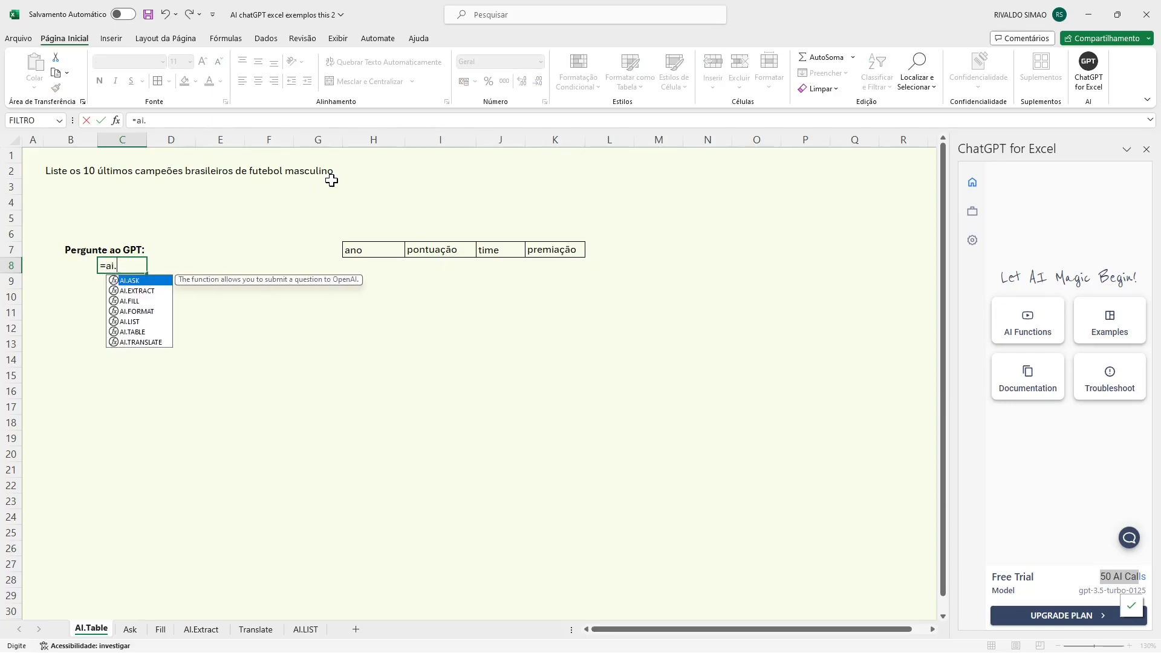
key(Caps_Lock)
text(.T)
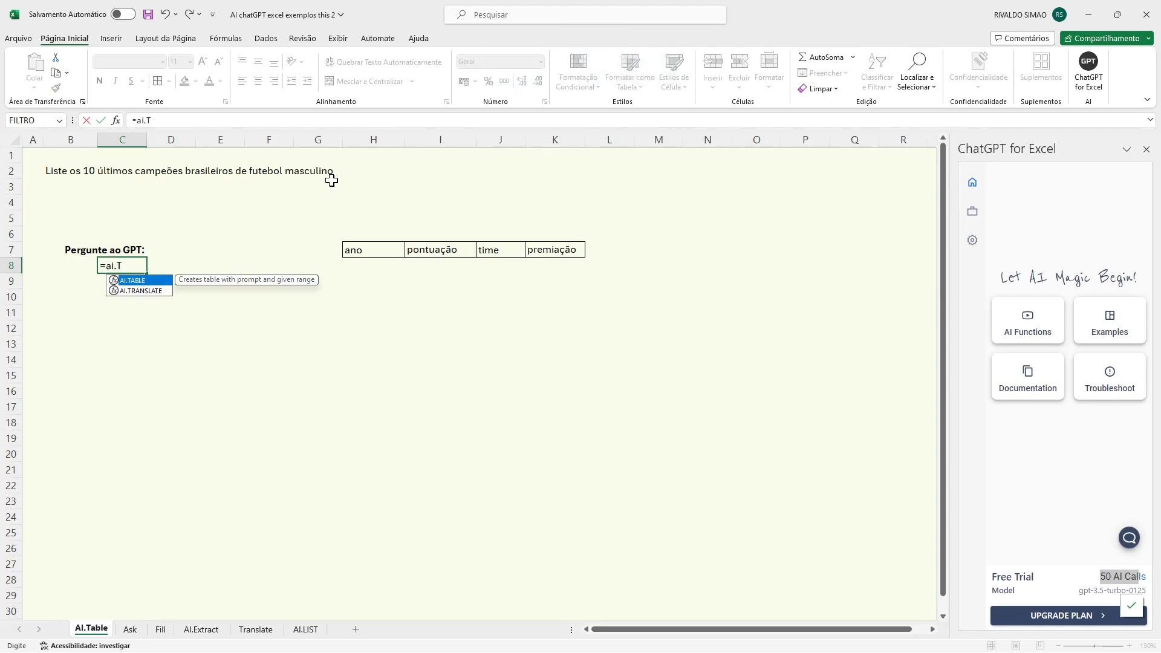
text(ABLE)
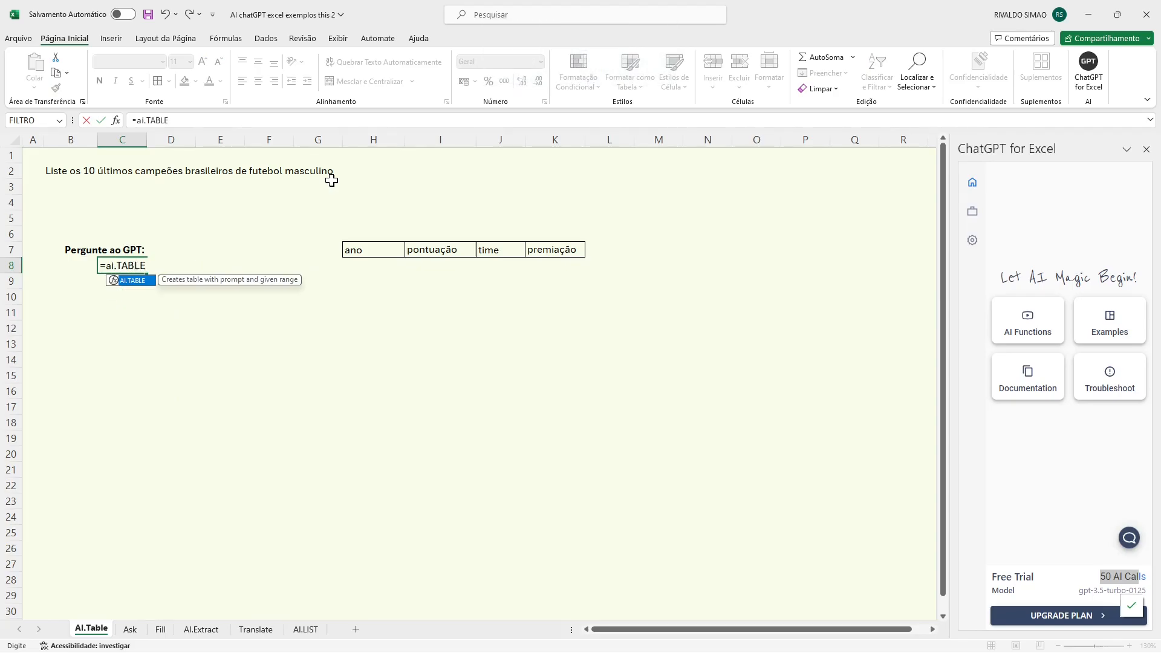
text(()
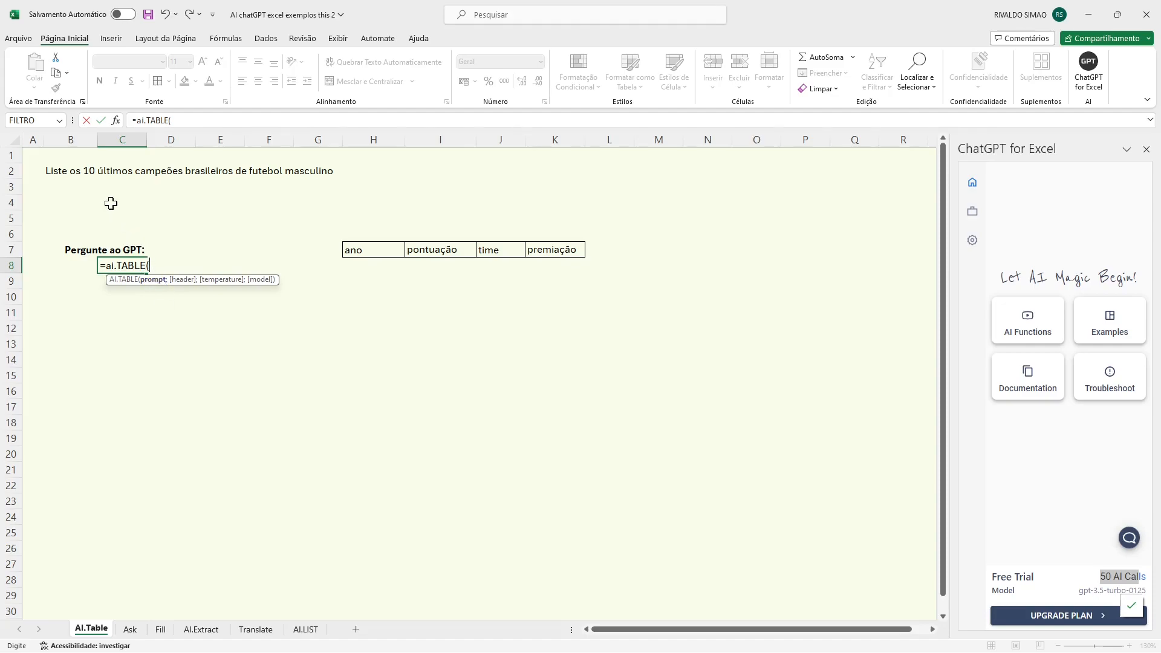
click(52, 172)
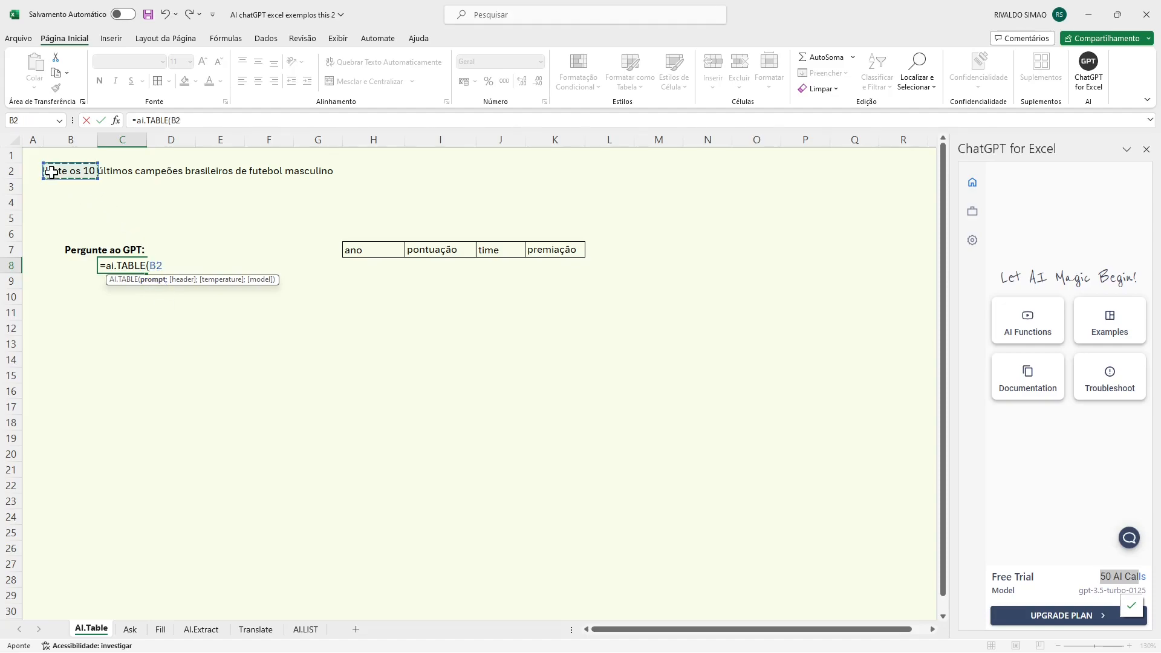
key(Right)
click(83, 170)
text())
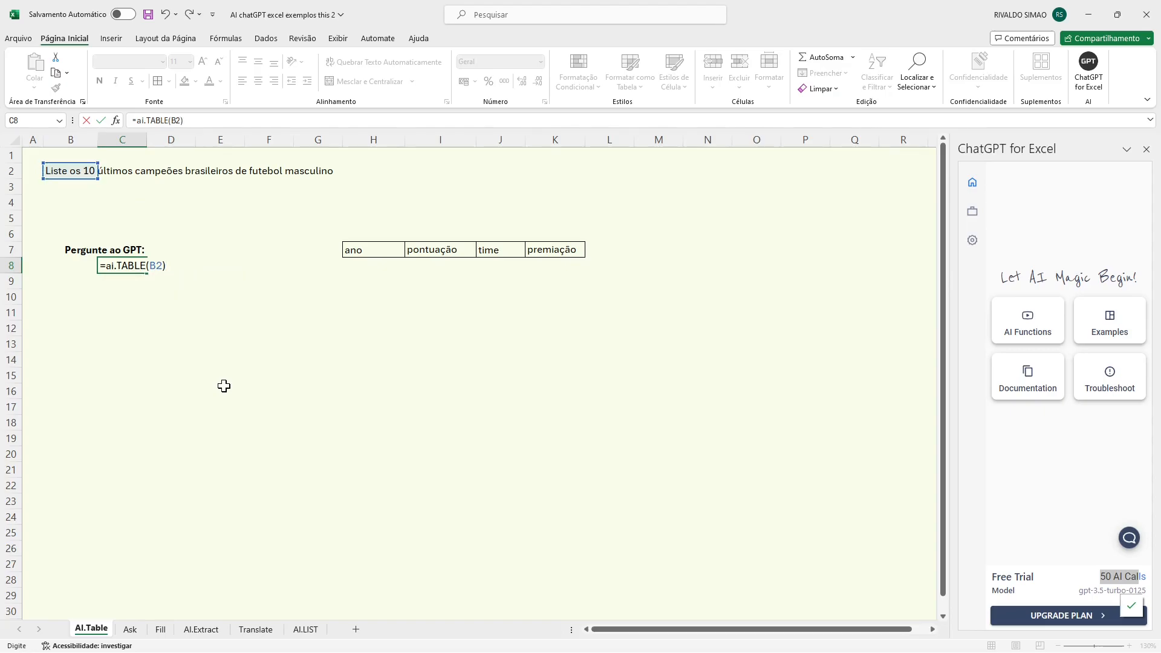
key(Return)
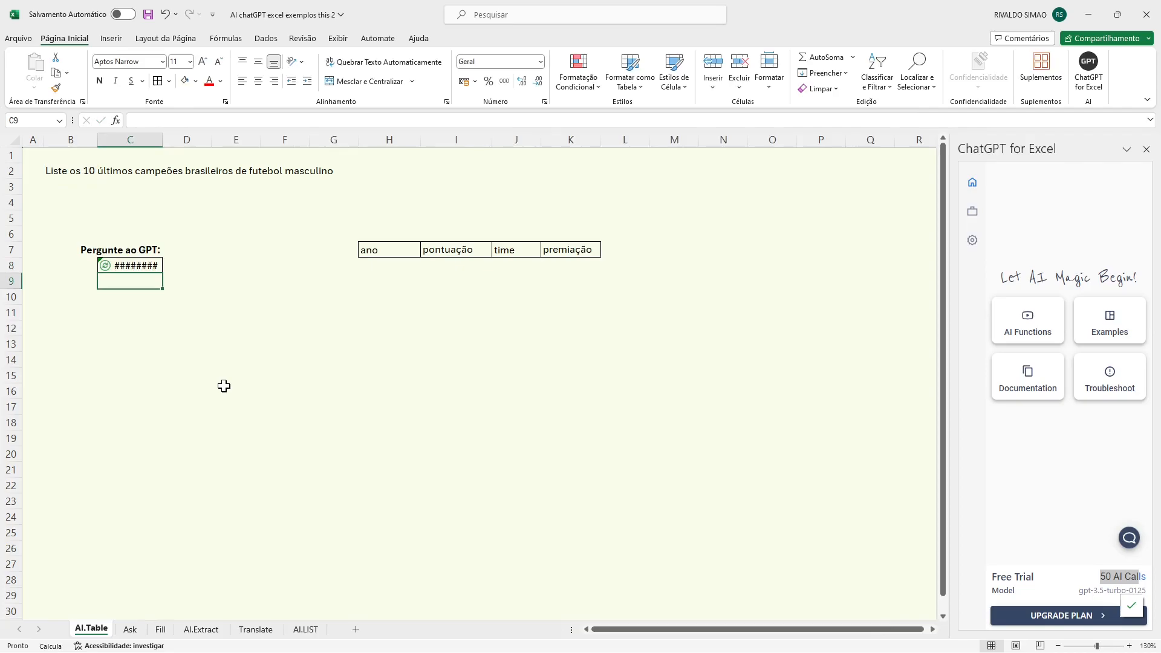
drag(163, 140, 187, 137)
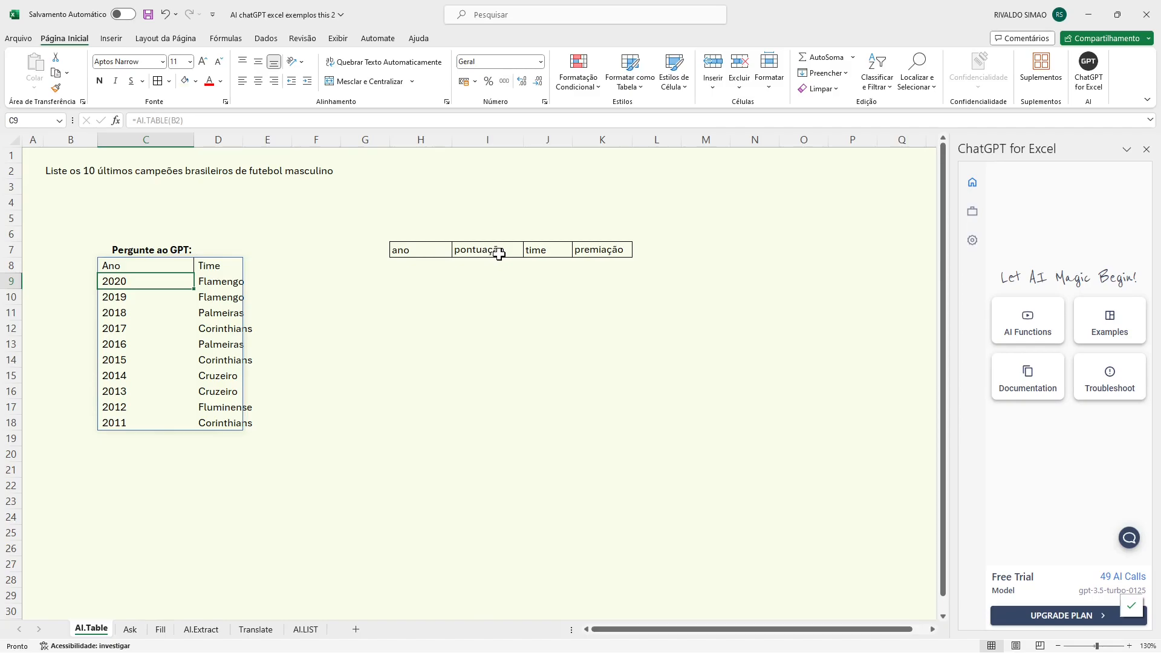
Step: Enter =AI.TABLE(B2;H7:K7) in cell H8, using the ano-to-premiação cells as header, and widen columns J and K
click(405, 266)
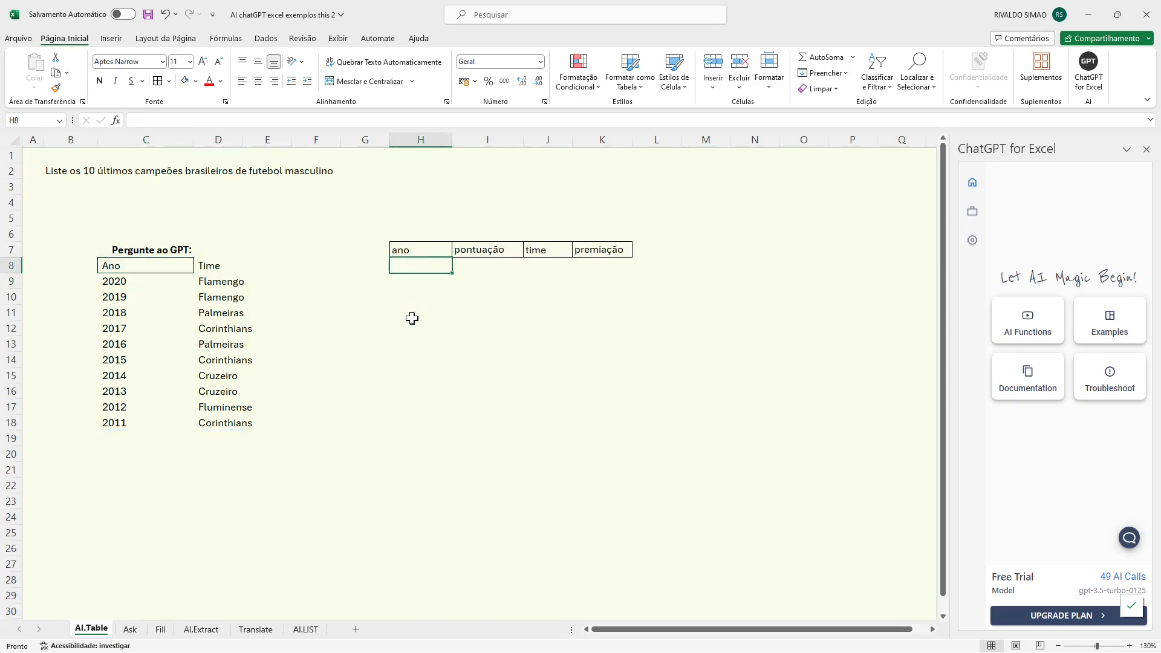
text(=AI.TABLE)
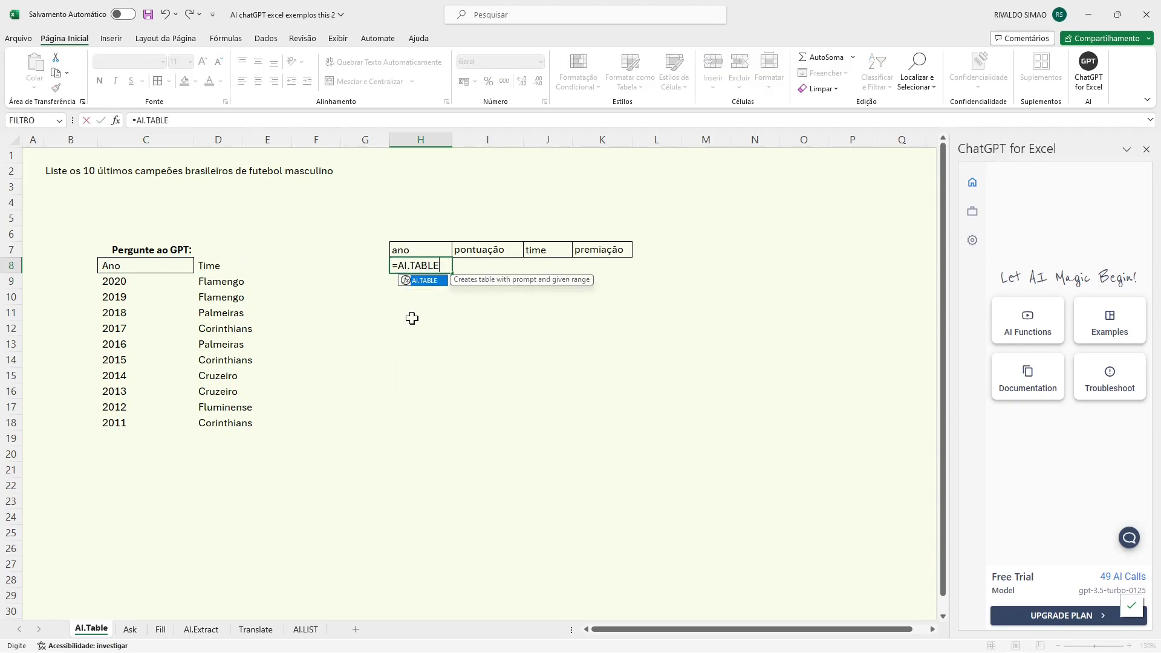
text(()
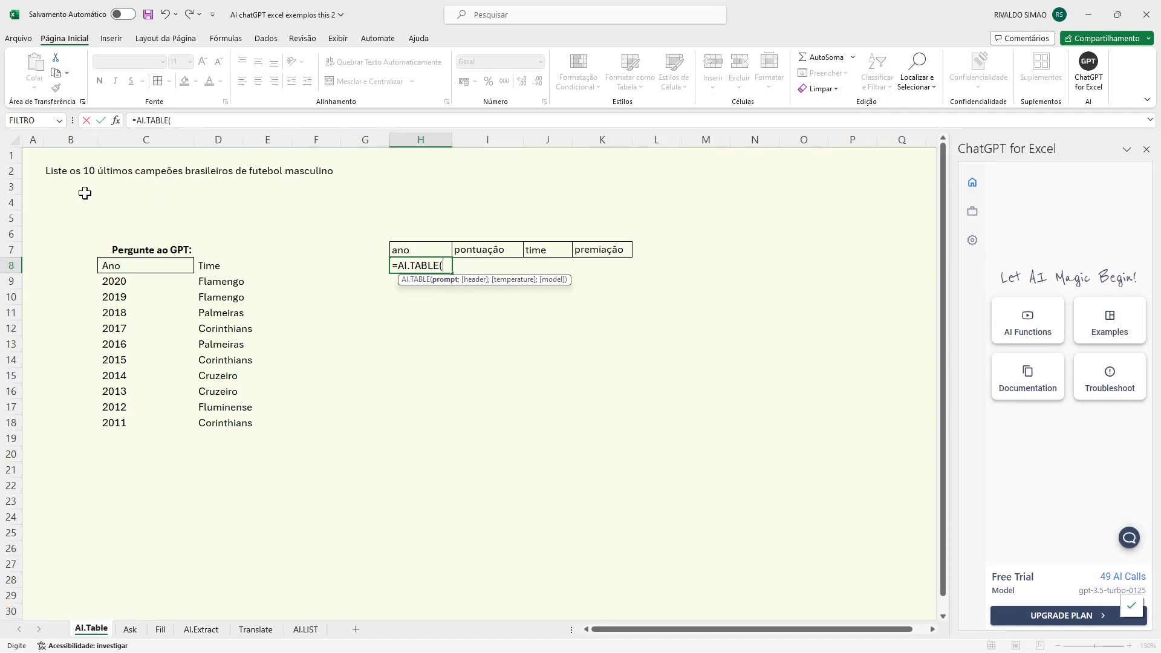
click(57, 171)
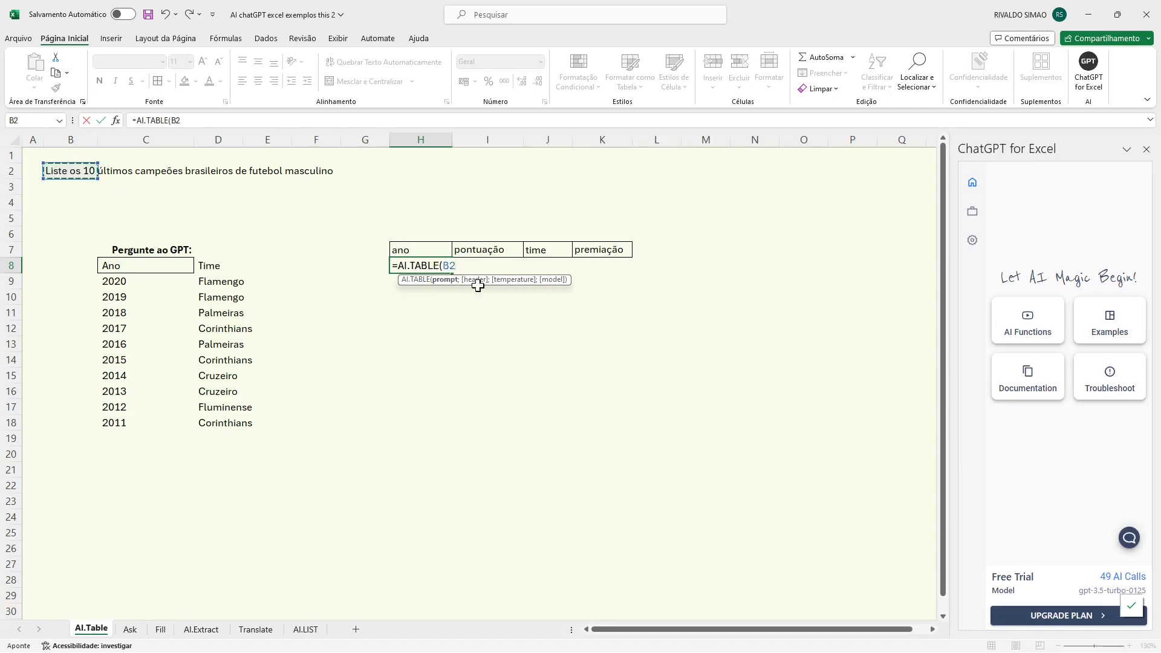
text(;)
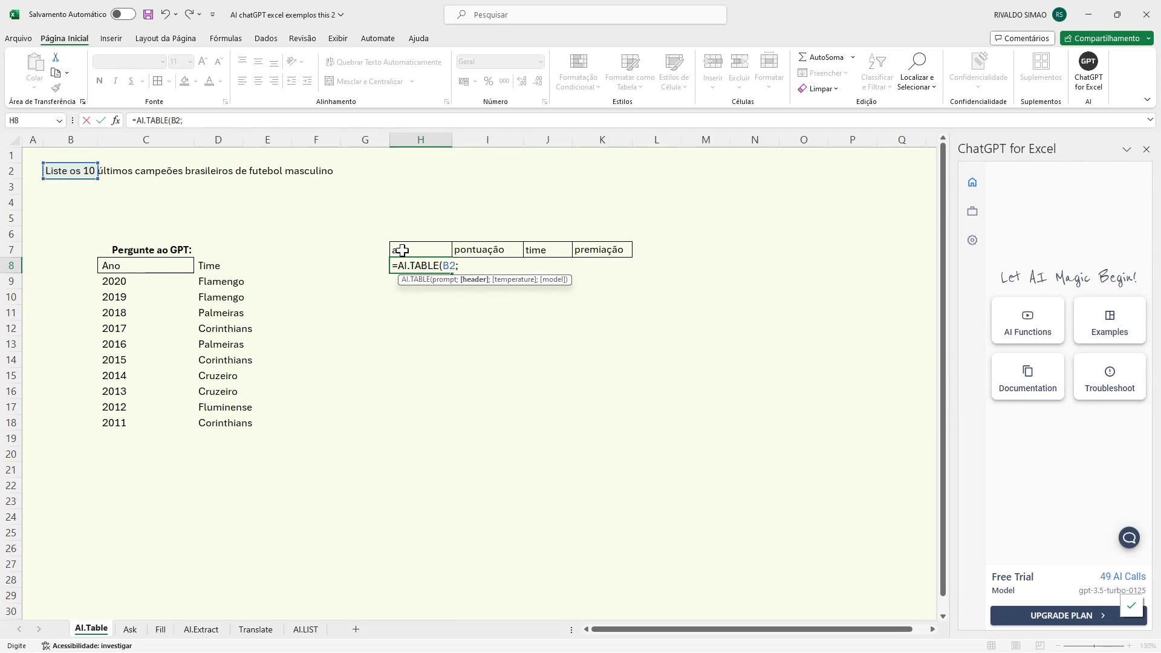
drag(402, 250, 592, 251)
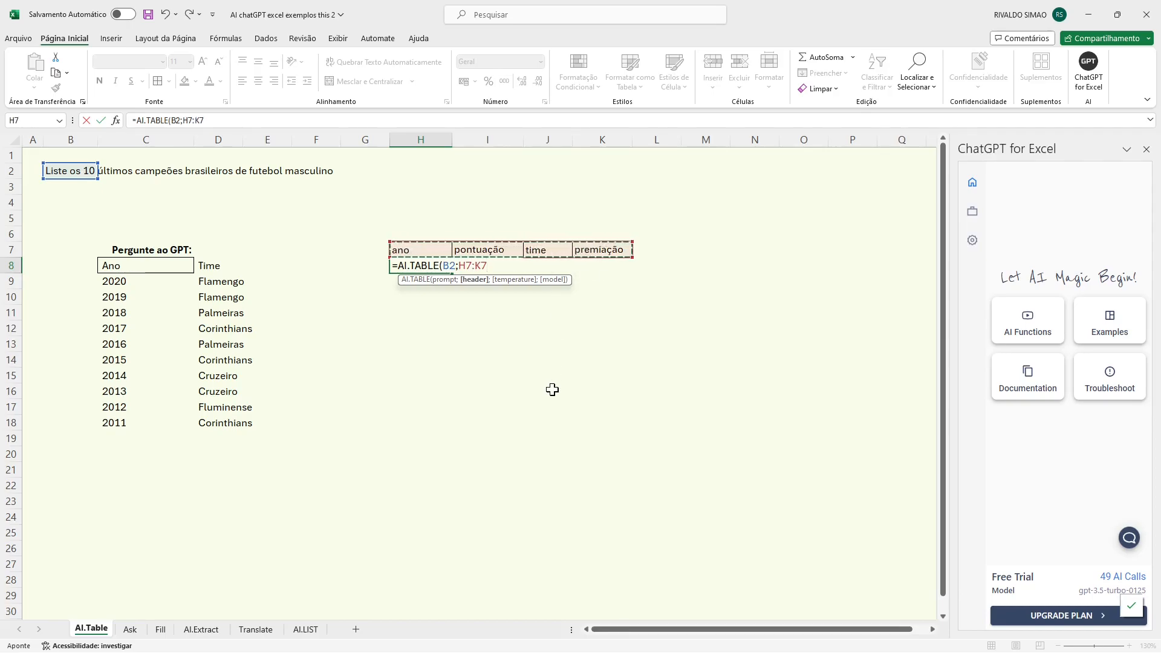
text())
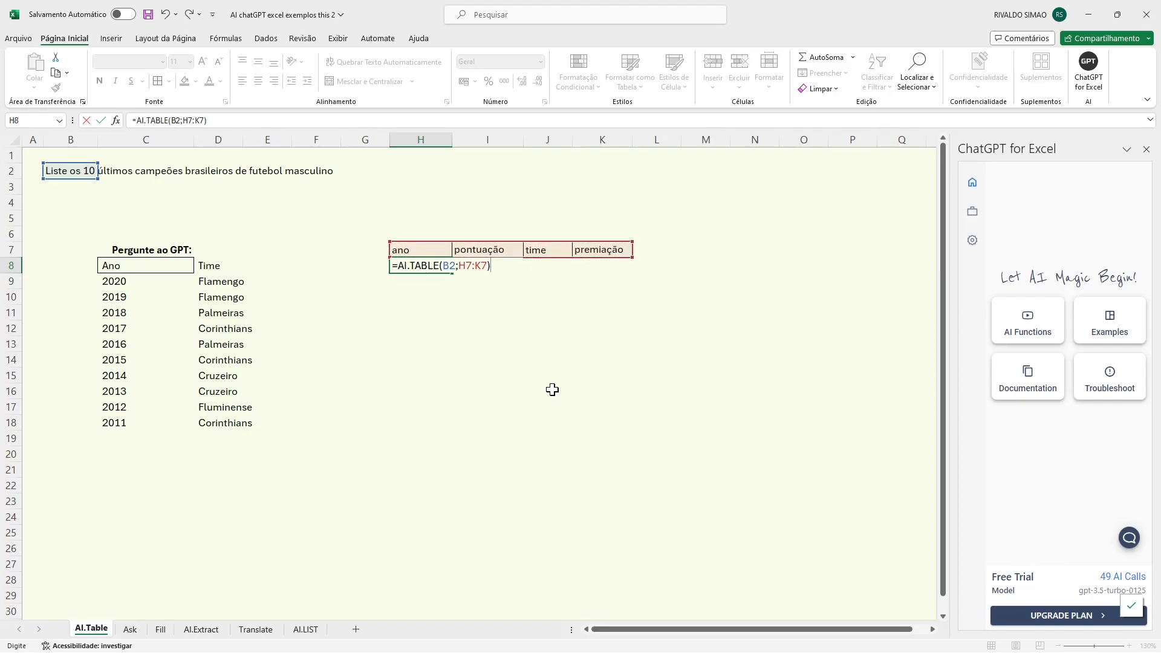
key(Return)
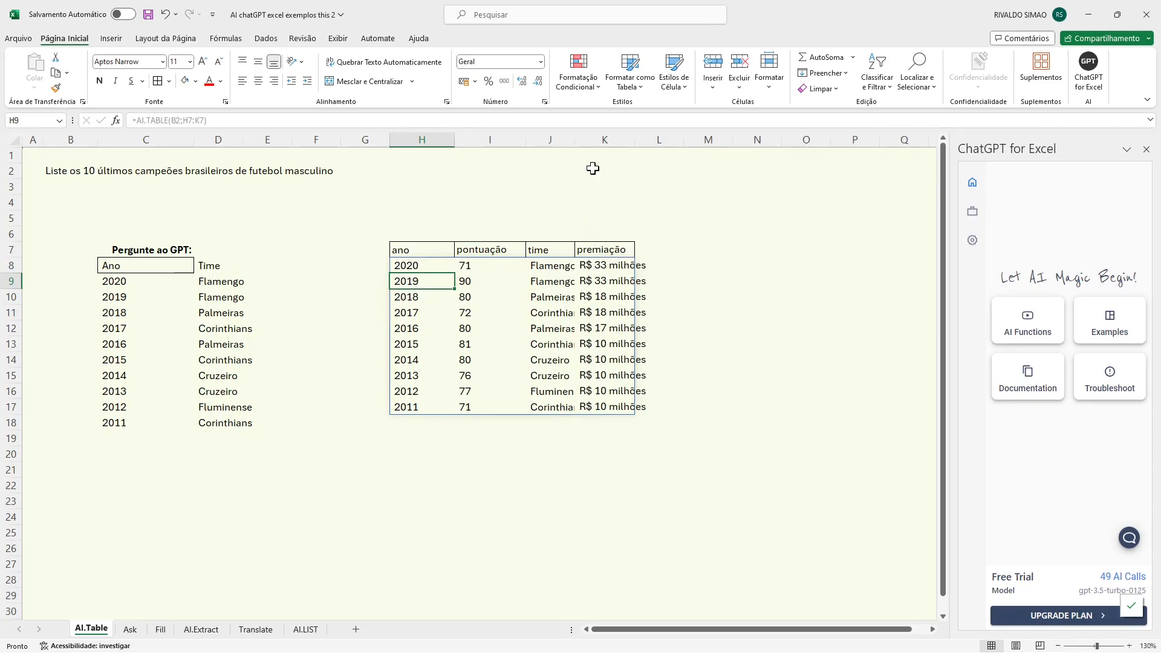
drag(575, 146, 673, 146)
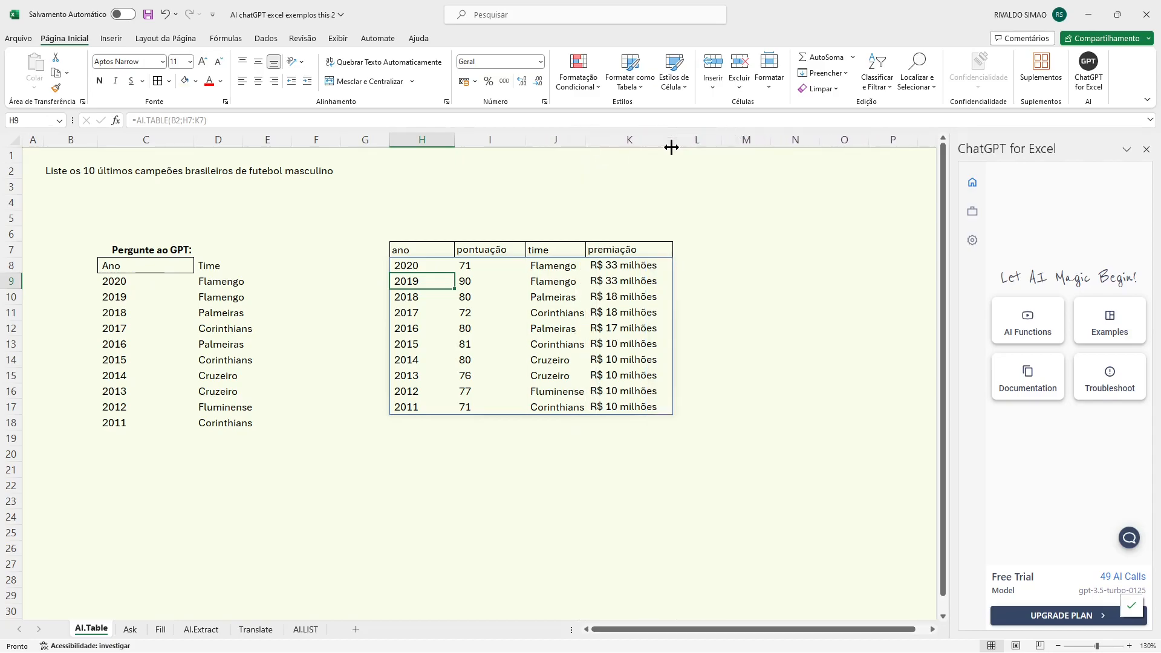
click(482, 263)
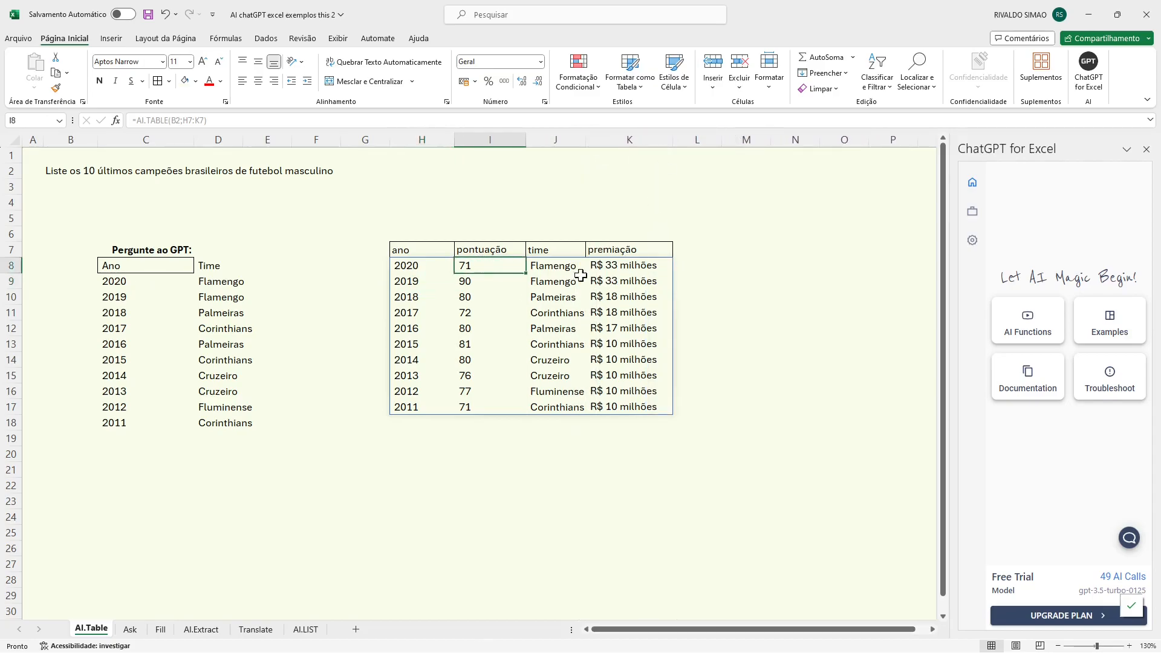
click(617, 265)
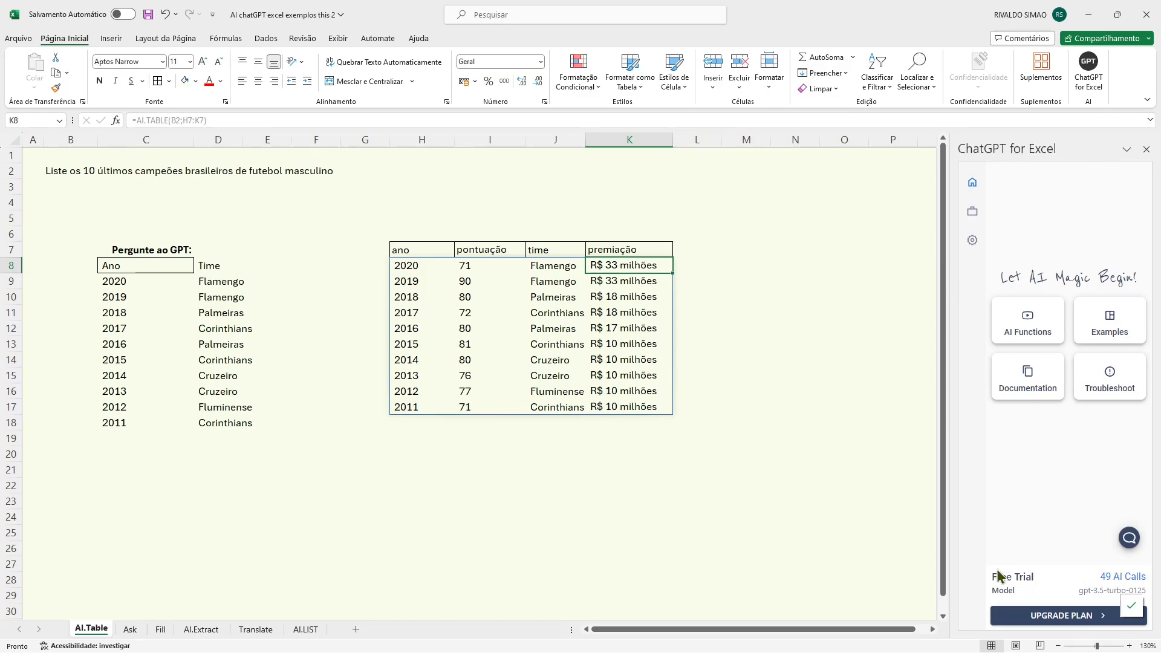
Step: On the Ask sheet, enter the formula =AI.ASK(C4) in cell D6, using the gunpowder question as the prompt, and slightly widen column D
click(132, 630)
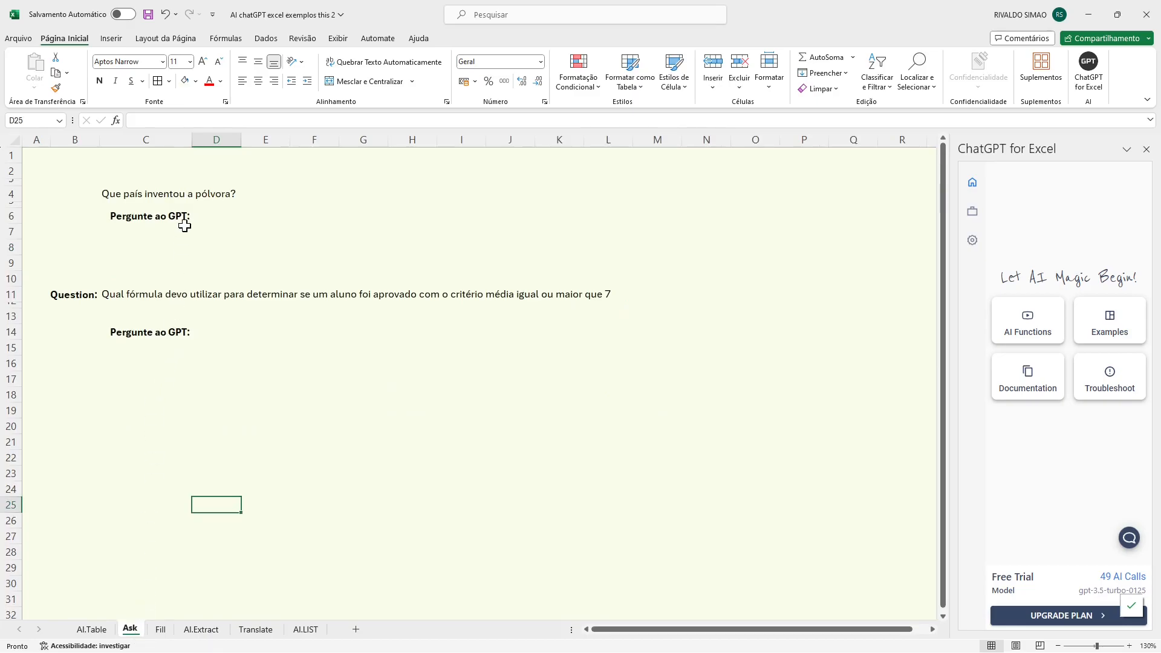
click(204, 216)
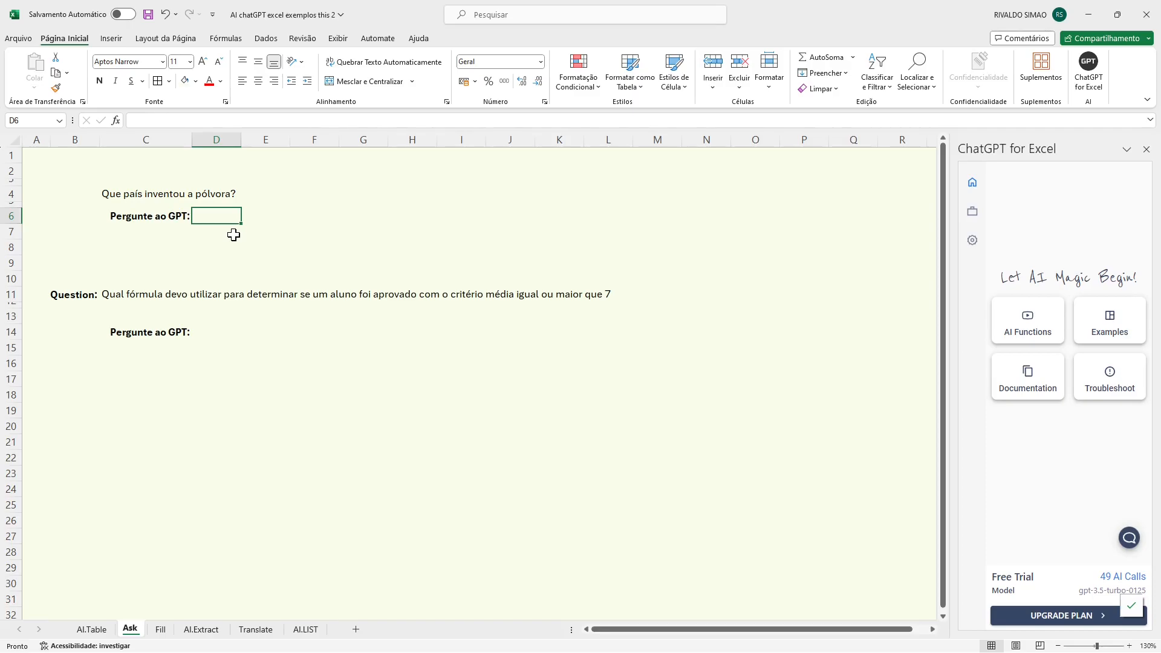
text(=AI.TAS)
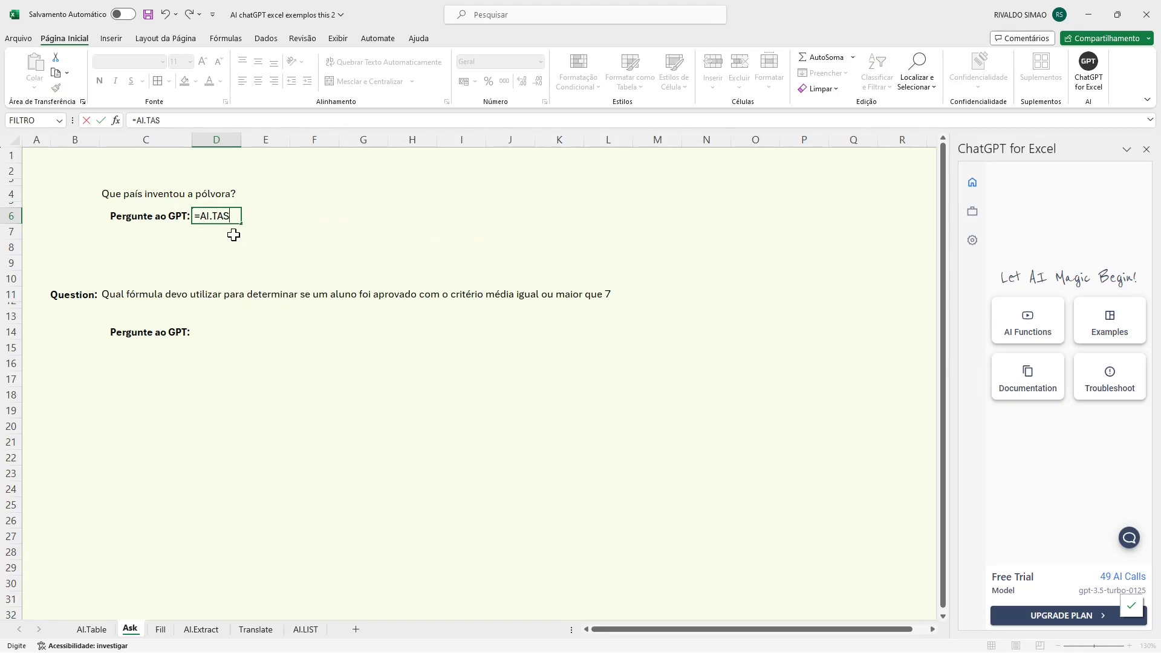
key(BackSpace)
key(BackSpace)
key(BackSpace)
text(A)
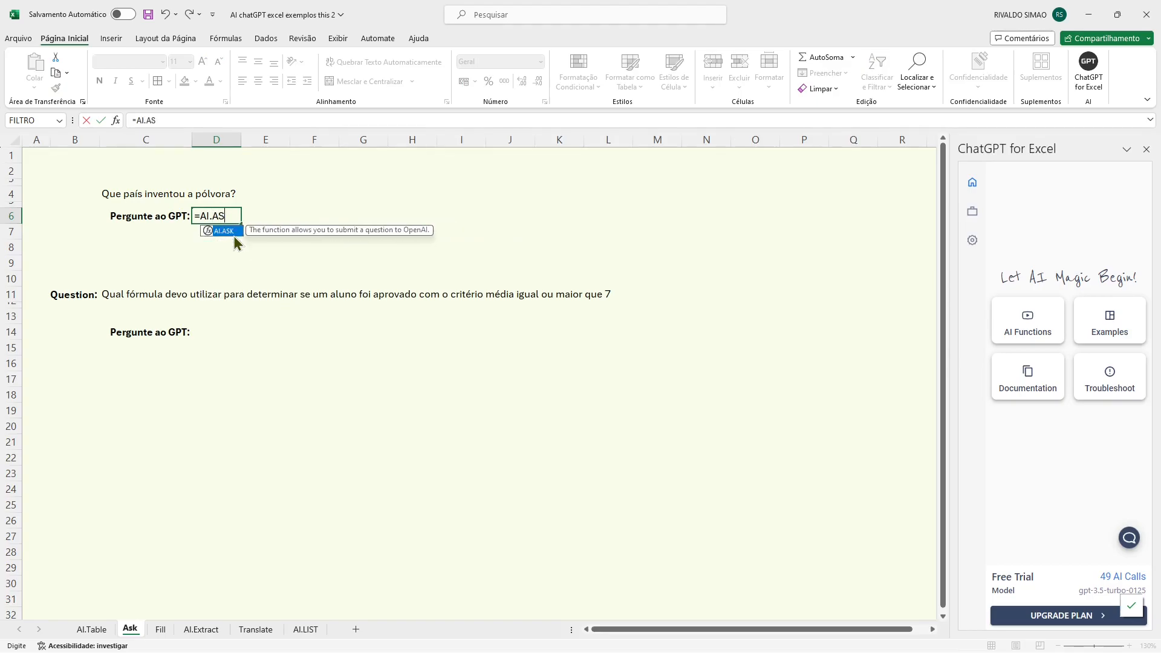
double_click(224, 231)
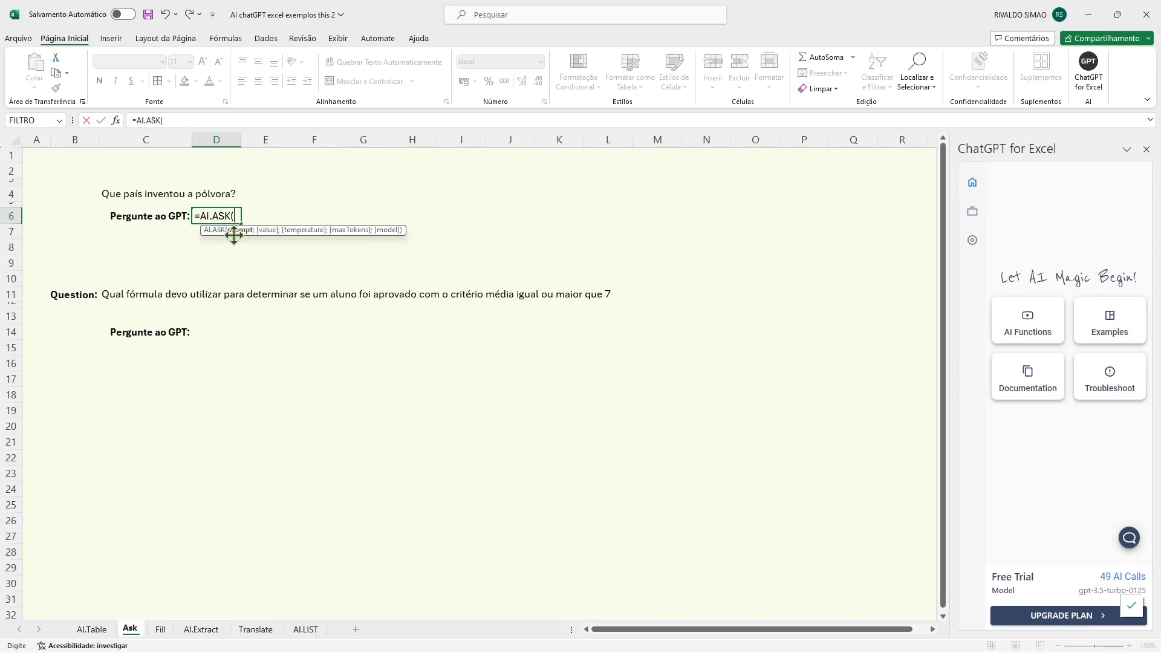
click(120, 195)
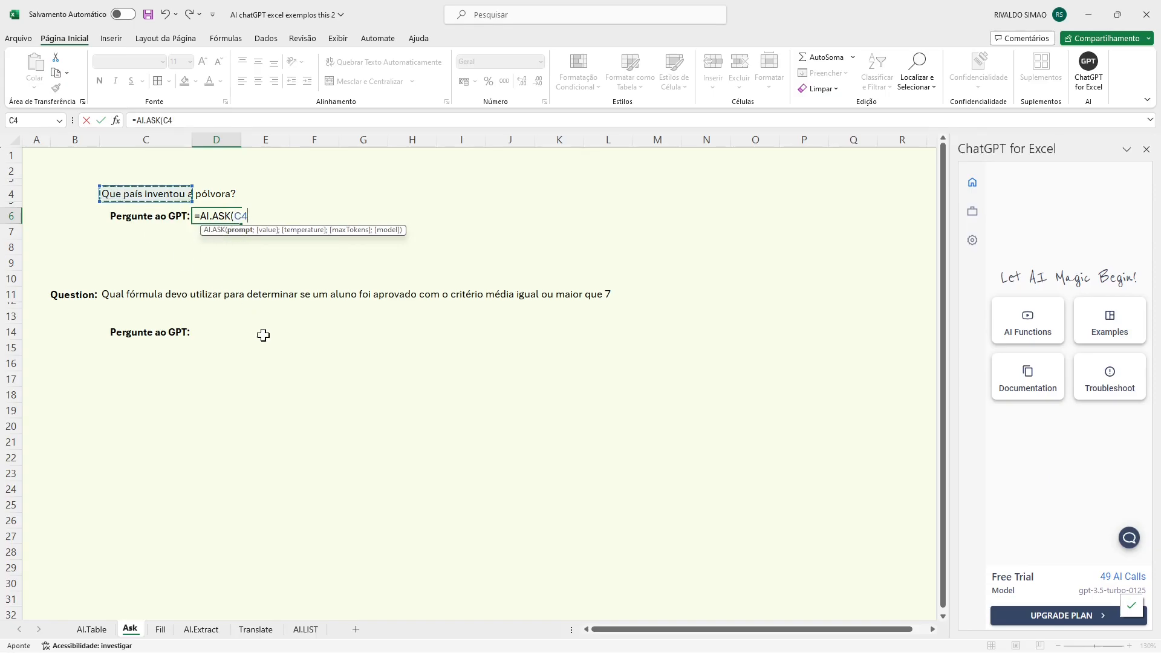
text())
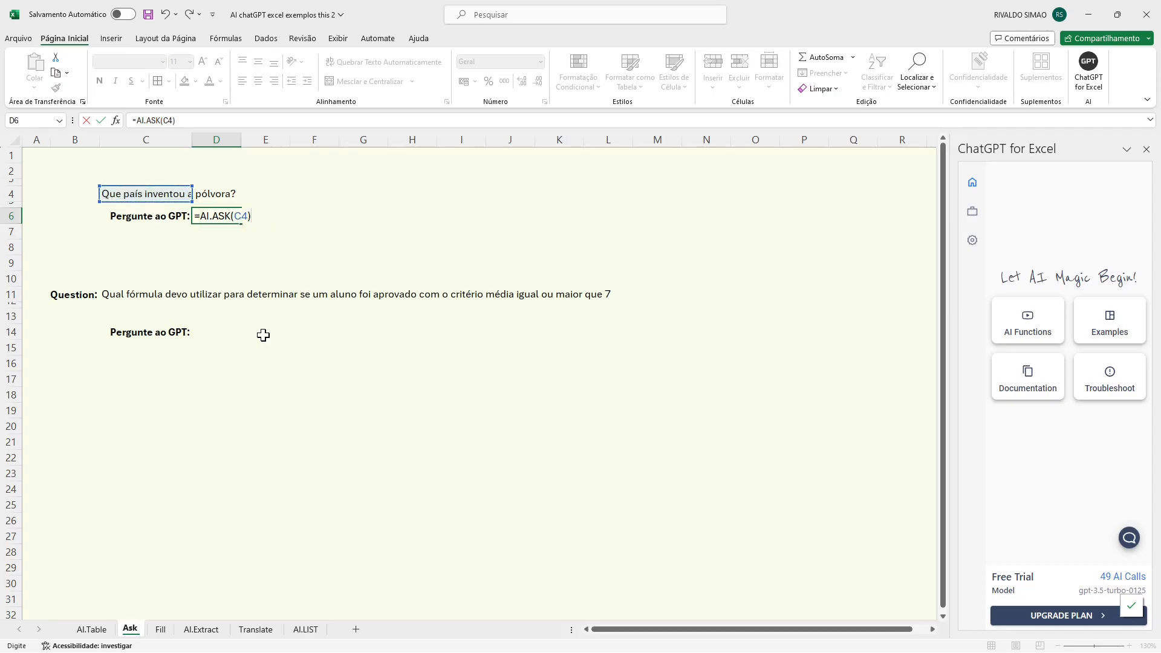
key(Return)
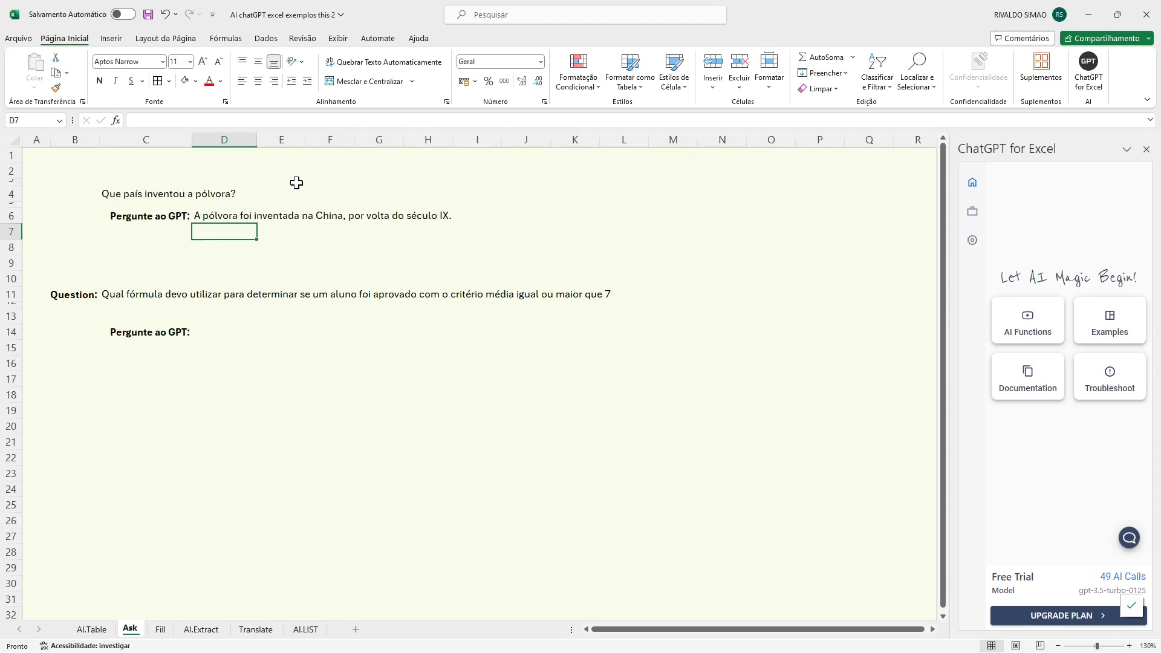
drag(257, 144, 260, 143)
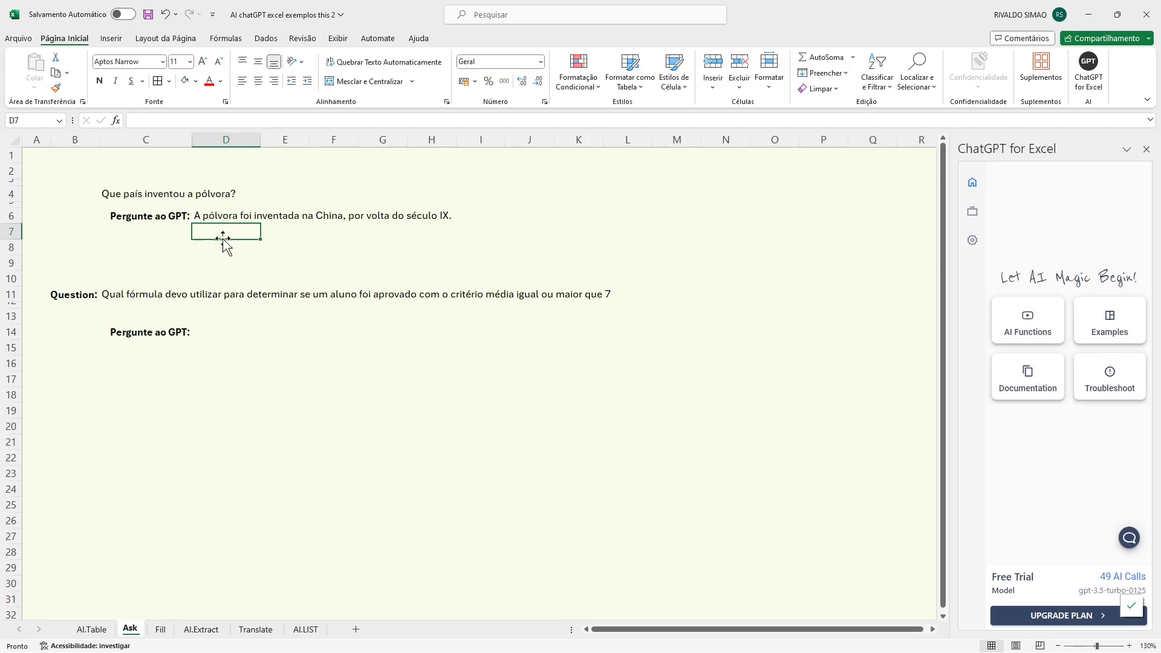
Step: Enter the formula =AI.ASK(C11) in cell D14, using the question about the student approval formula as the prompt
click(215, 332)
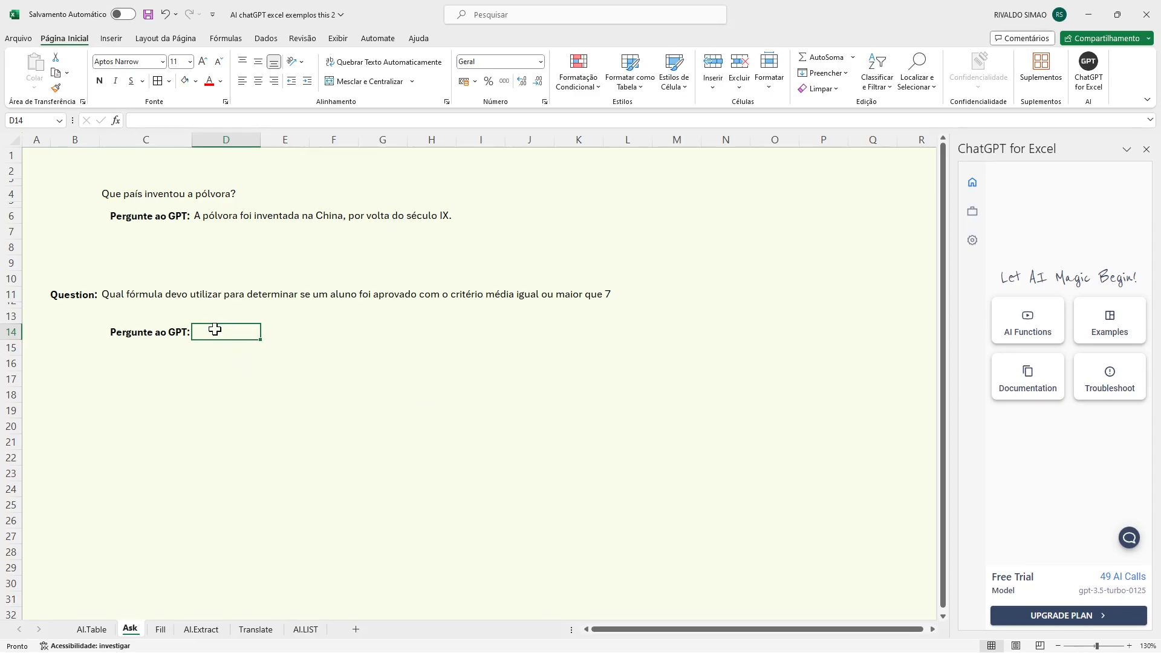
text(=A)
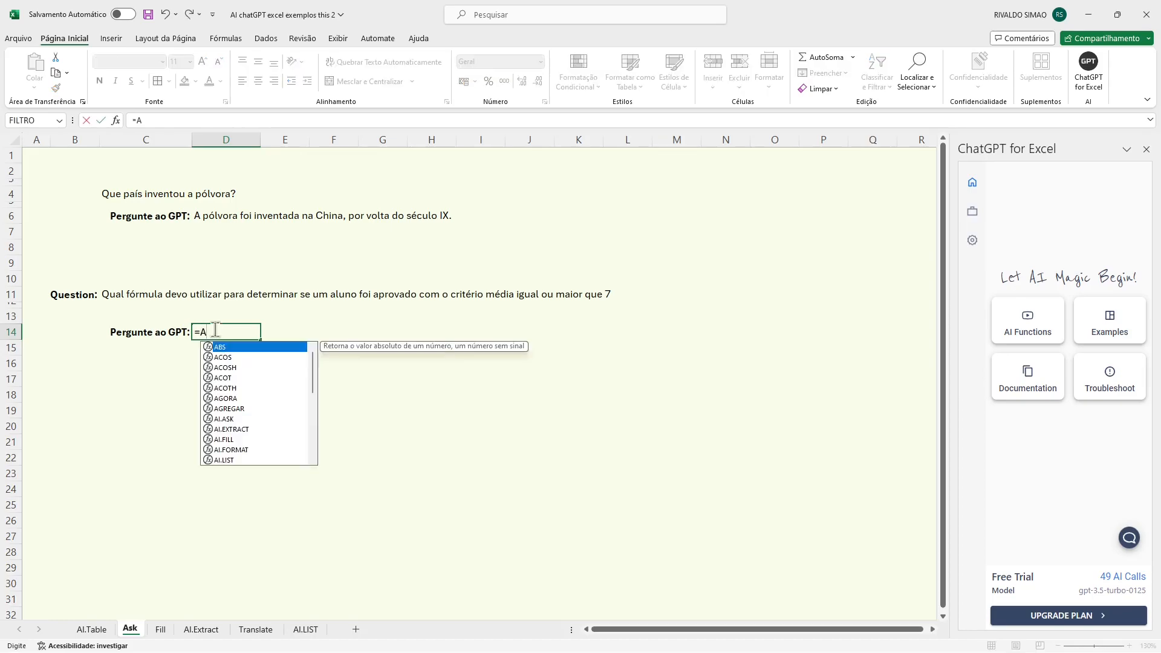
text(I.AS)
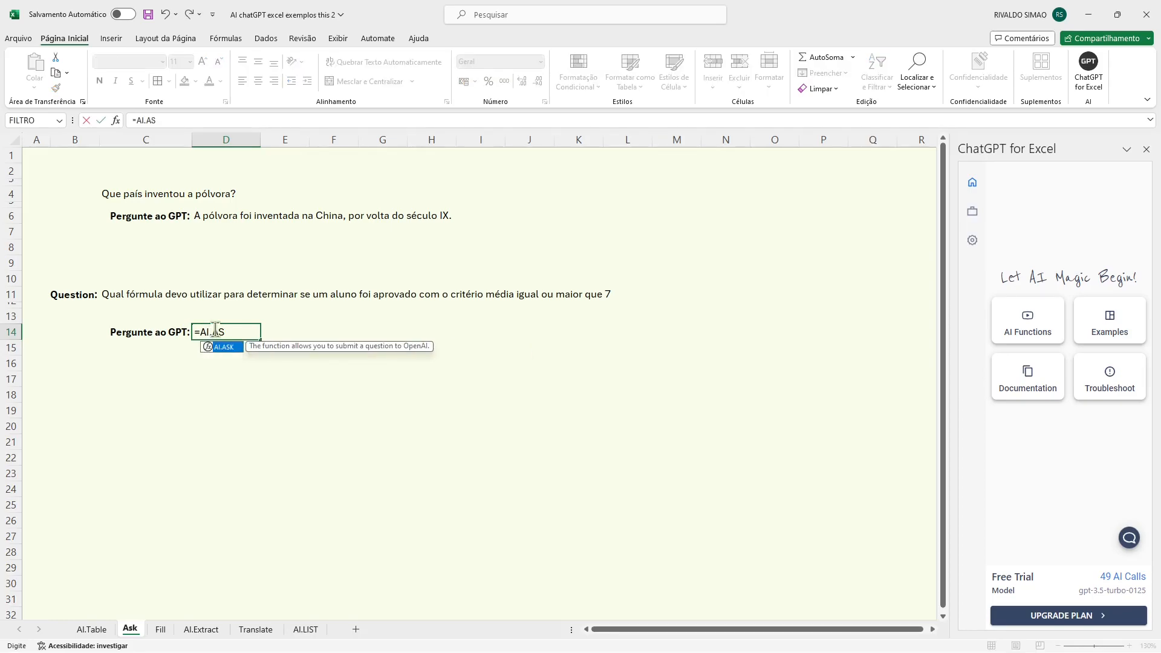
text(K()
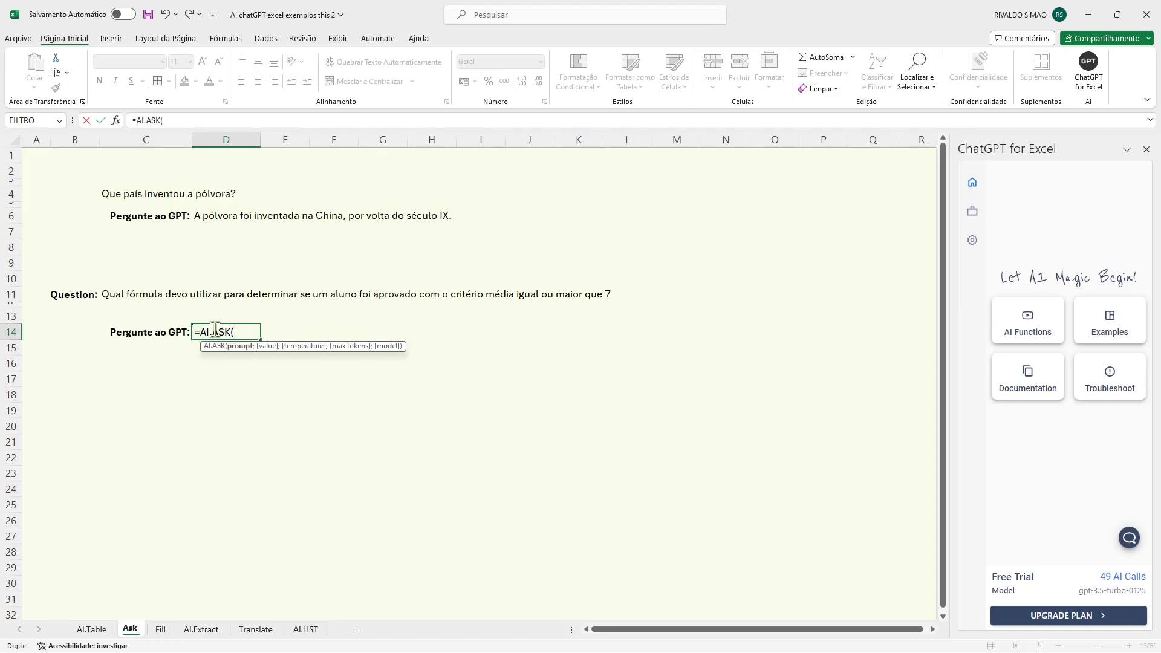
click(110, 295)
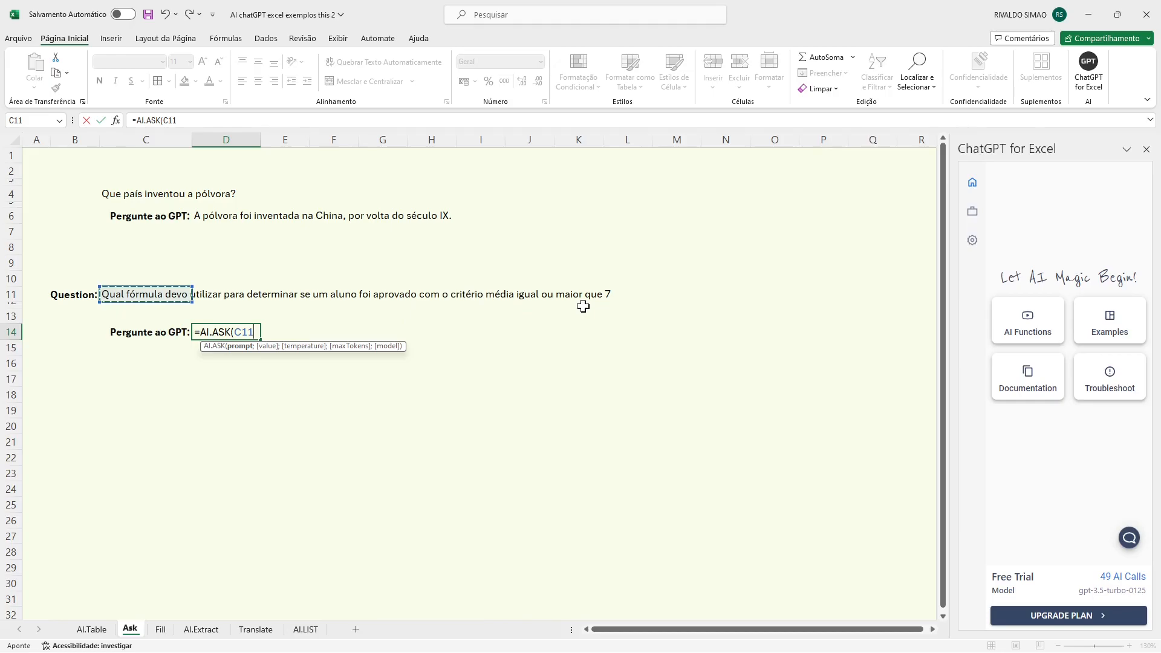
key(Return)
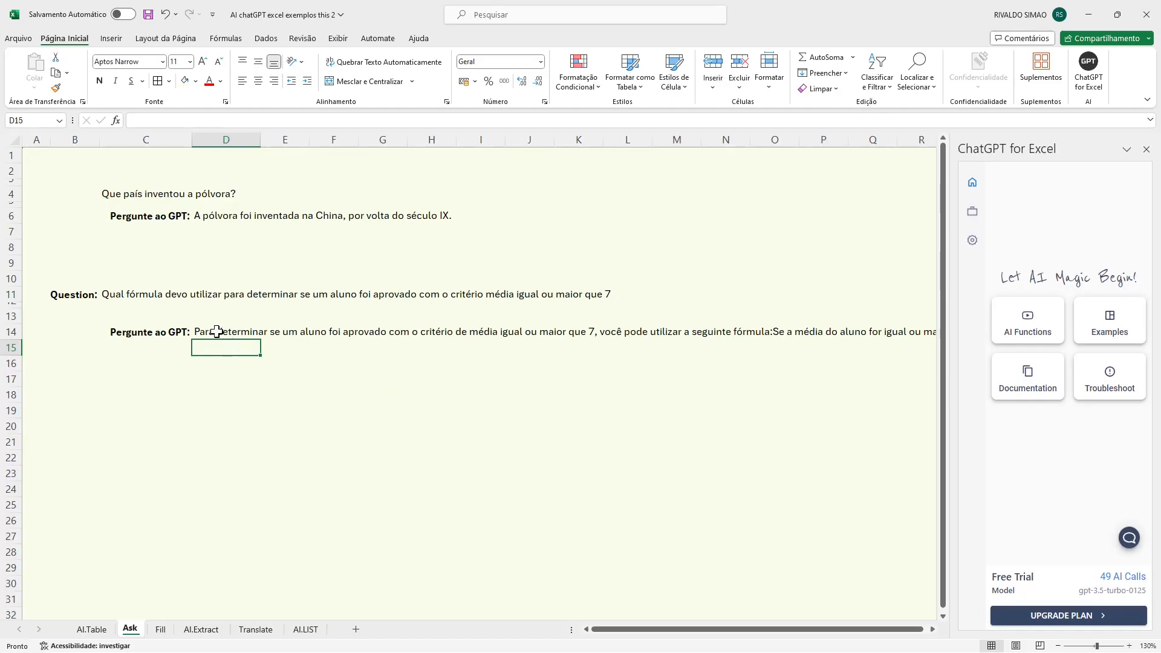
Step: Read the full generated answer that runs across row 14, and return to its beginning
click(238, 331)
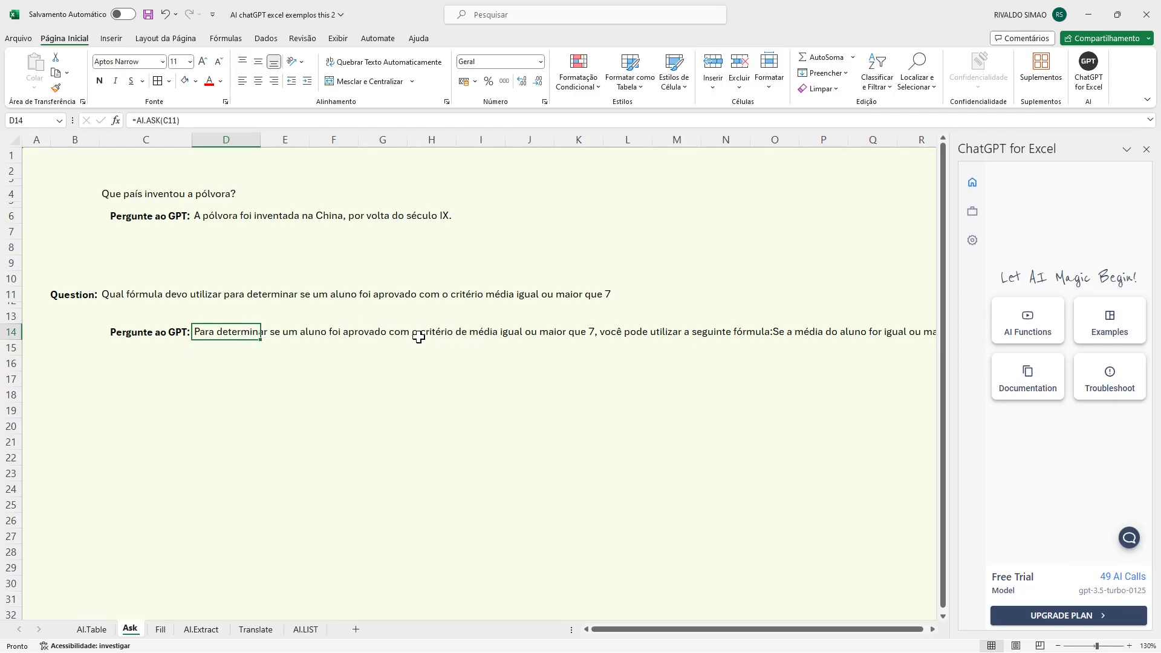
drag(671, 629, 739, 632)
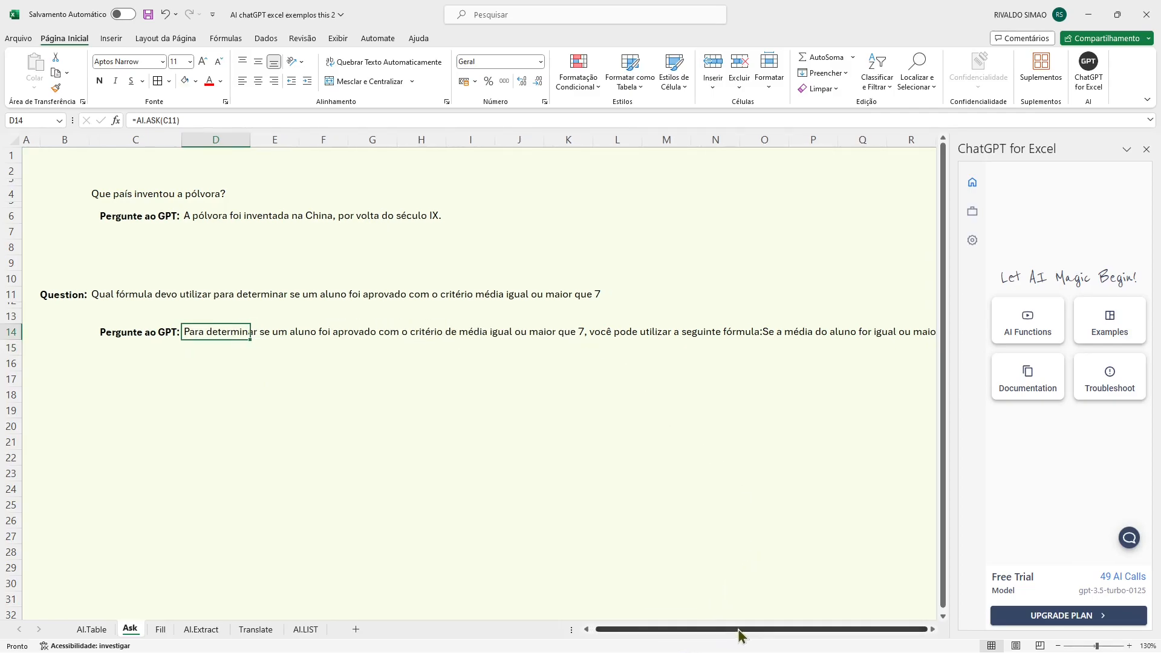
click(764, 332)
click(192, 333)
double_click(192, 332)
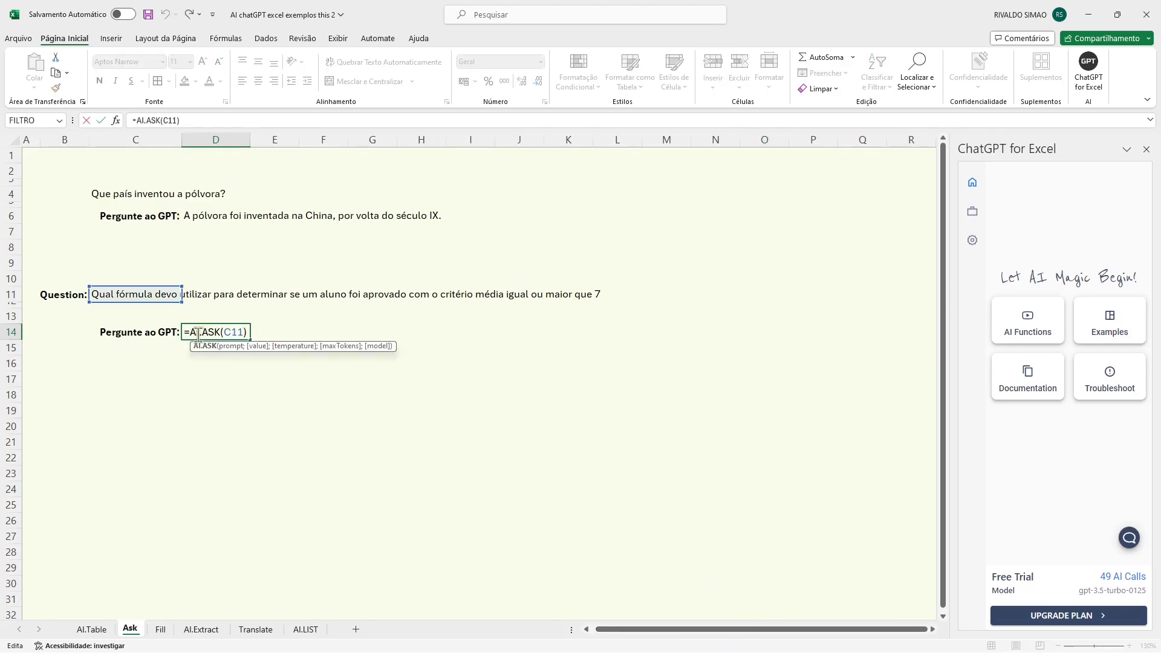
key(Escape)
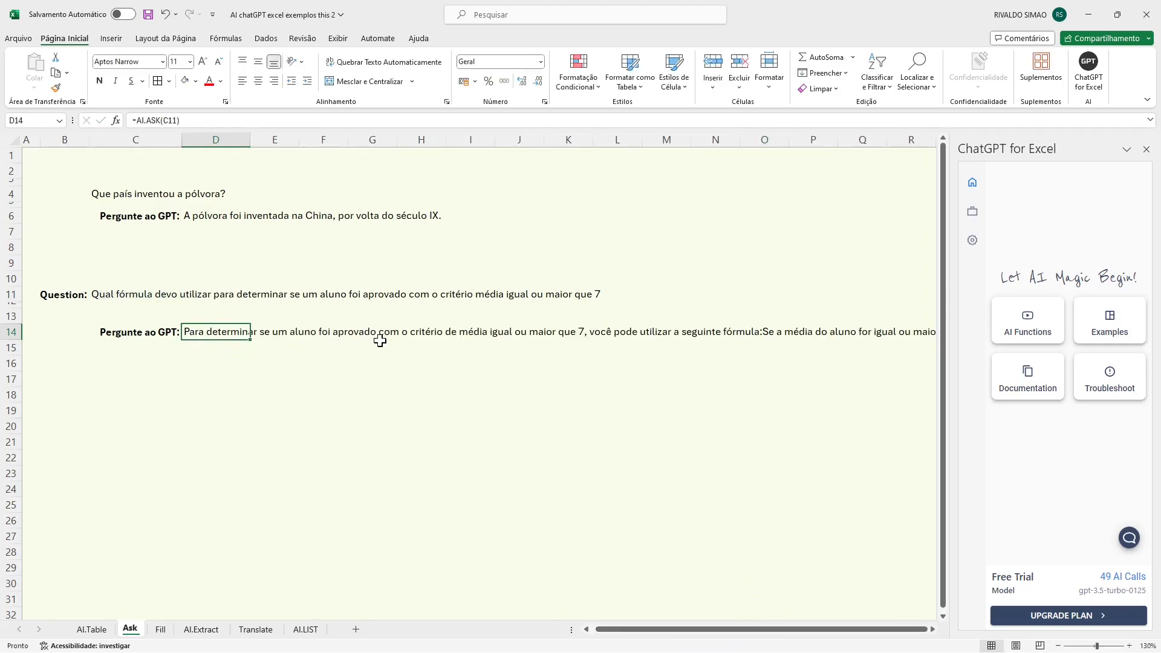
key(Right)
key(Right)
key(Right)
key(Right)
key(Right)
key(Right)
key(Right)
key(Right)
key(Right)
key(Right)
key(Right)
key(Right)
key(Right)
key(Right)
key(Right)
key(Right)
key(Right)
key(Right)
key(Right)
key(Right)
key(Right)
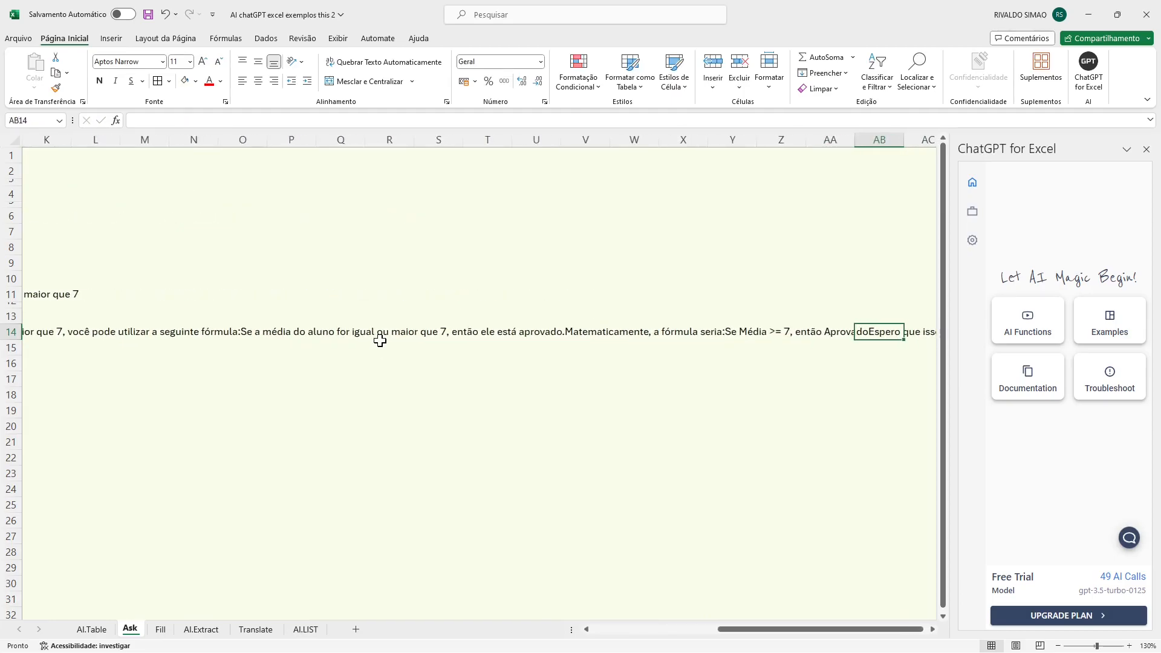
key(Right)
key(Right)
key(Right)
key(Right)
key(Right)
key(Right)
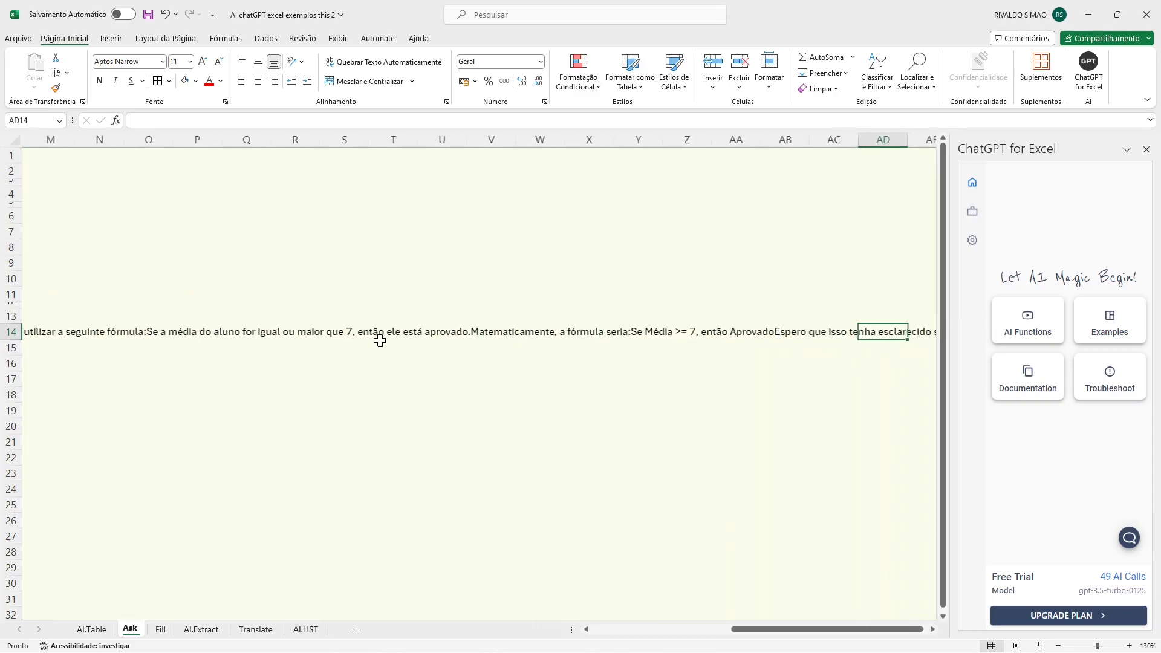
key(Left)
key(Left)
key(Left)
key(Left)
key(Left)
key(Left)
key(Left)
key(Left)
key(Left)
key(Left)
key(Left)
key(Left)
key(Left)
key(Left)
key(Left)
key(Left)
key(Left)
key(Left)
key(Left)
key(Left)
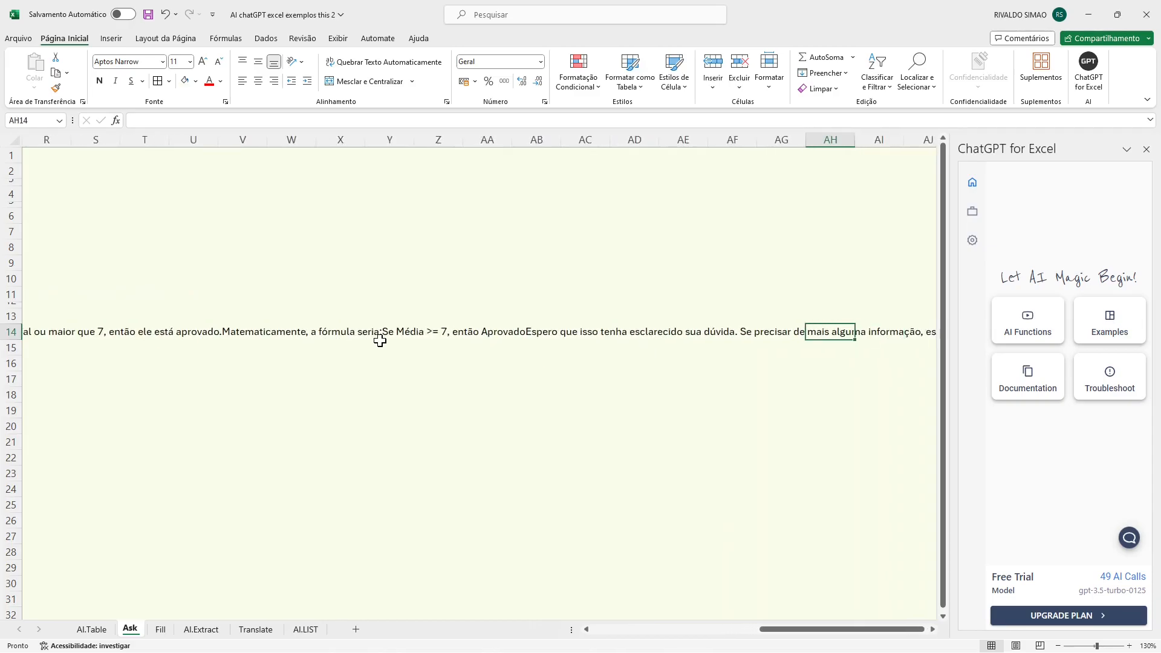
key(Right)
key(Right)
key(Right)
key(Right)
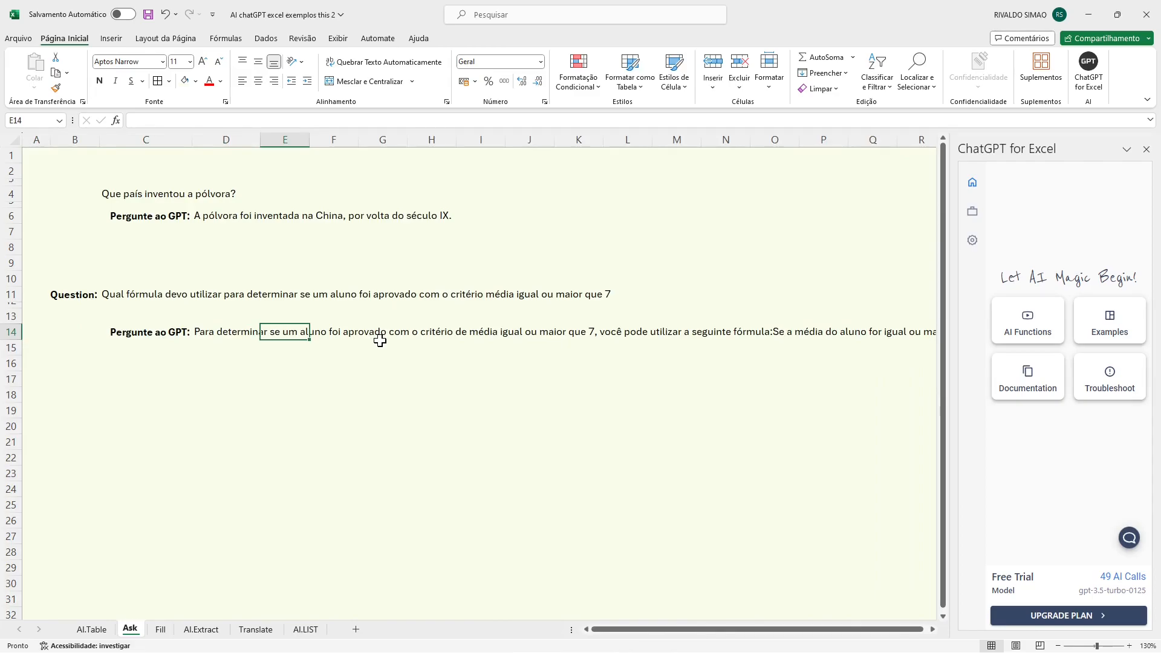
Step: Switch to the Fill sheet
click(161, 632)
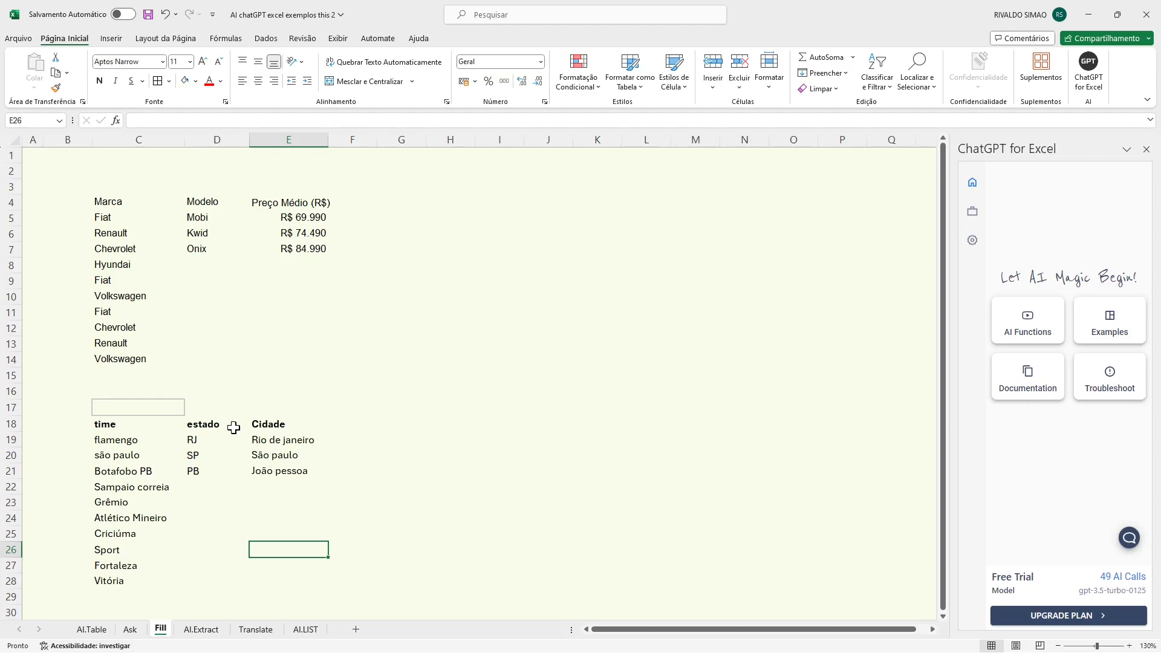
Step: Enter 1, 2 and 3 in cells H3 to H5 and extend the series with autofill down to H11
click(460, 187)
text(1)
key(Return)
text(2)
key(Return)
text(3)
key(Return)
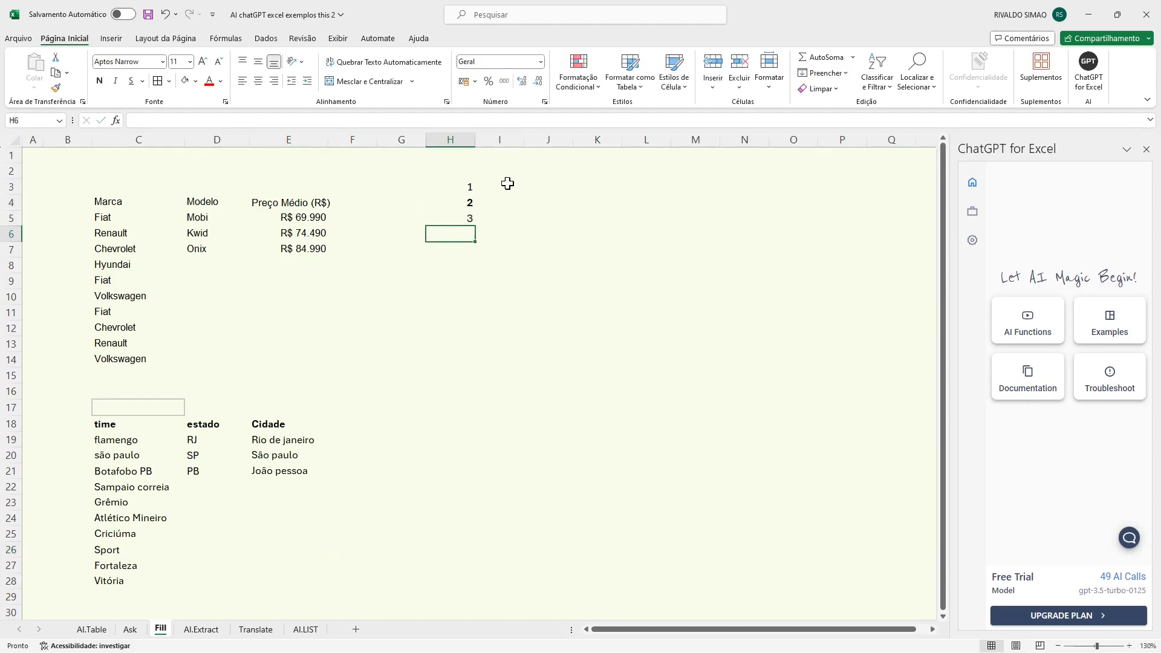
drag(466, 187, 476, 320)
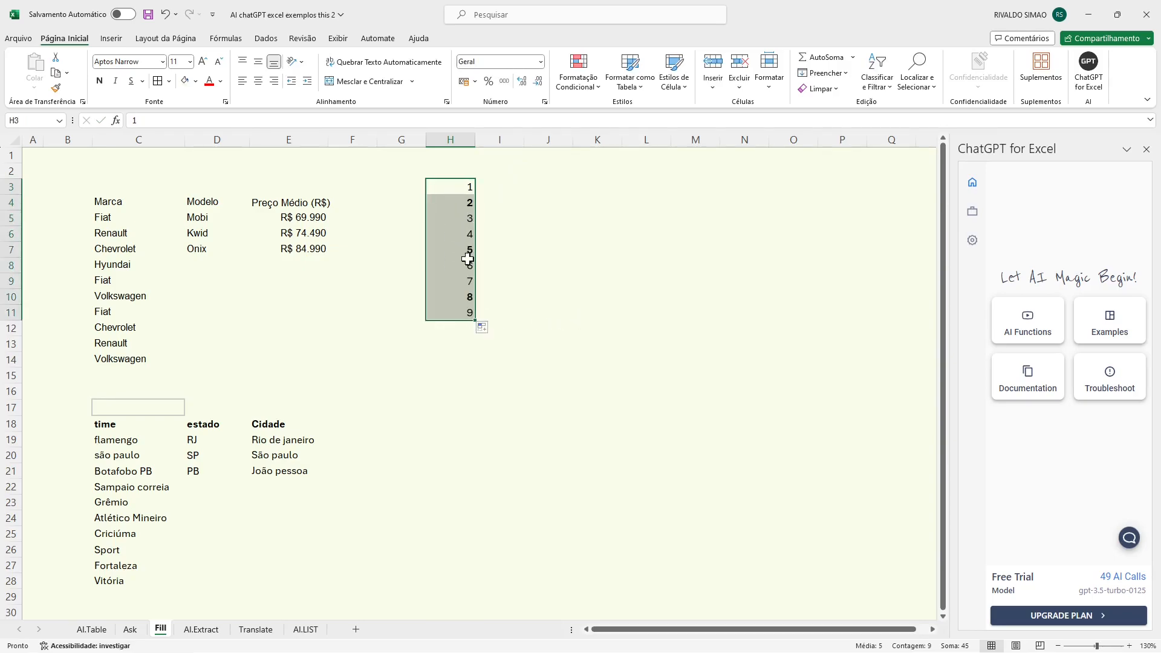
Step: Clear the sample number series from column H
click(373, 327)
drag(470, 169, 459, 315)
key(Delete)
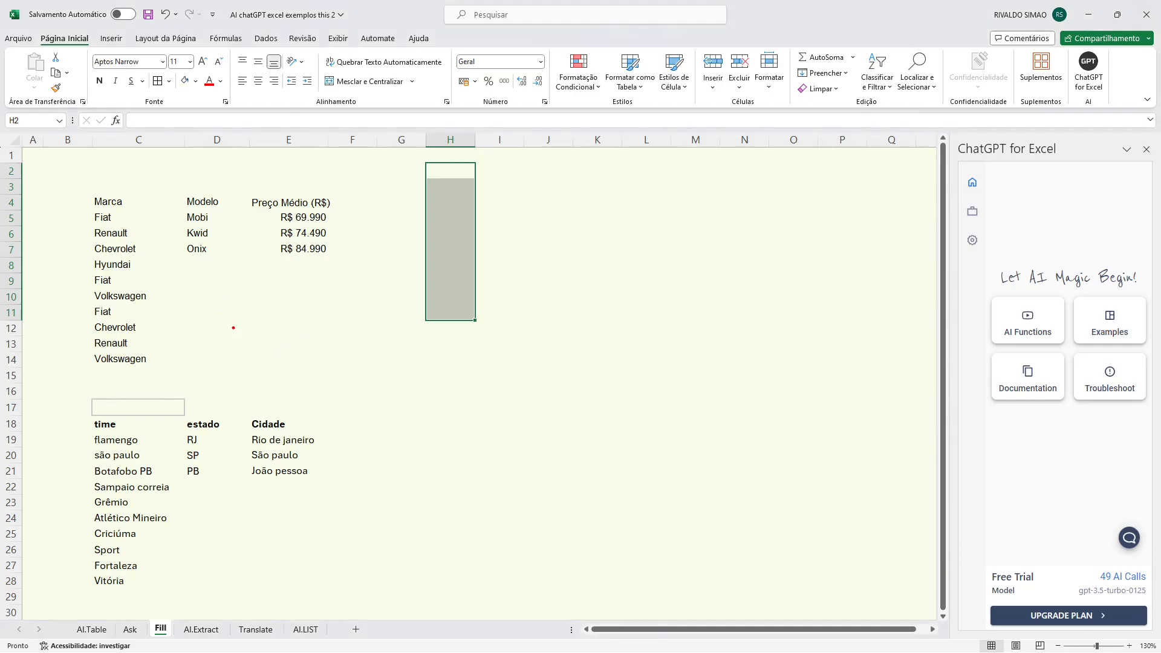
mouse_move(189, 262)
mouse_down()
mouse_move(325, 298)
mouse_move(337, 370)
mouse_move(268, 314)
mouse_move(245, 345)
mouse_move(314, 304)
mouse_up()
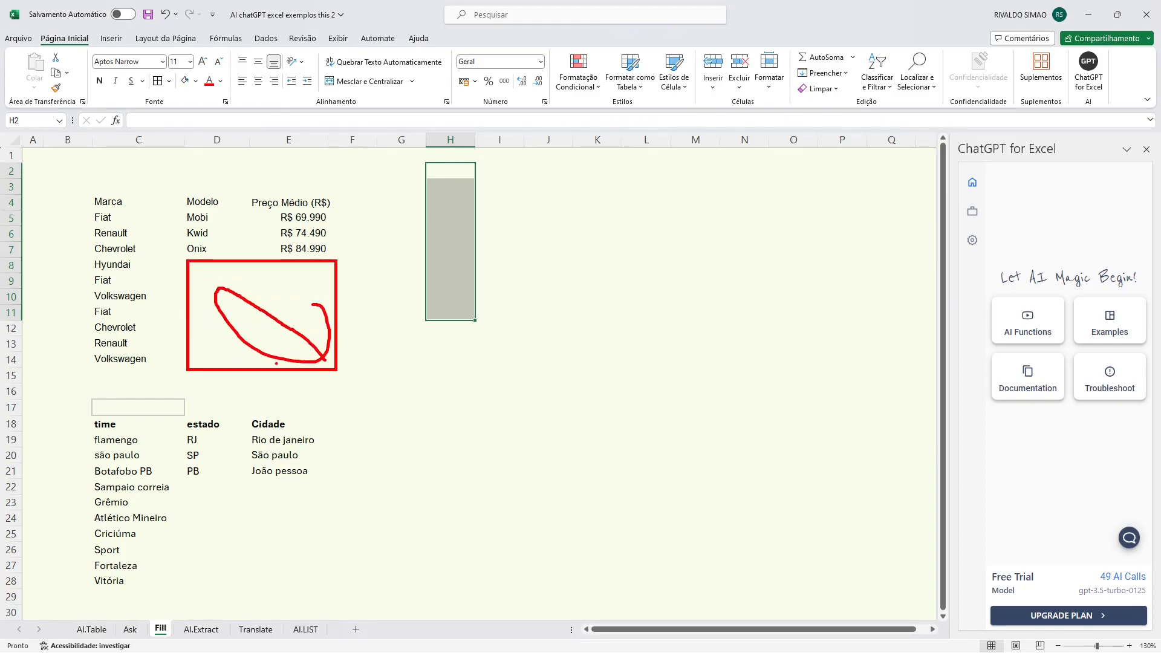
key(Escape)
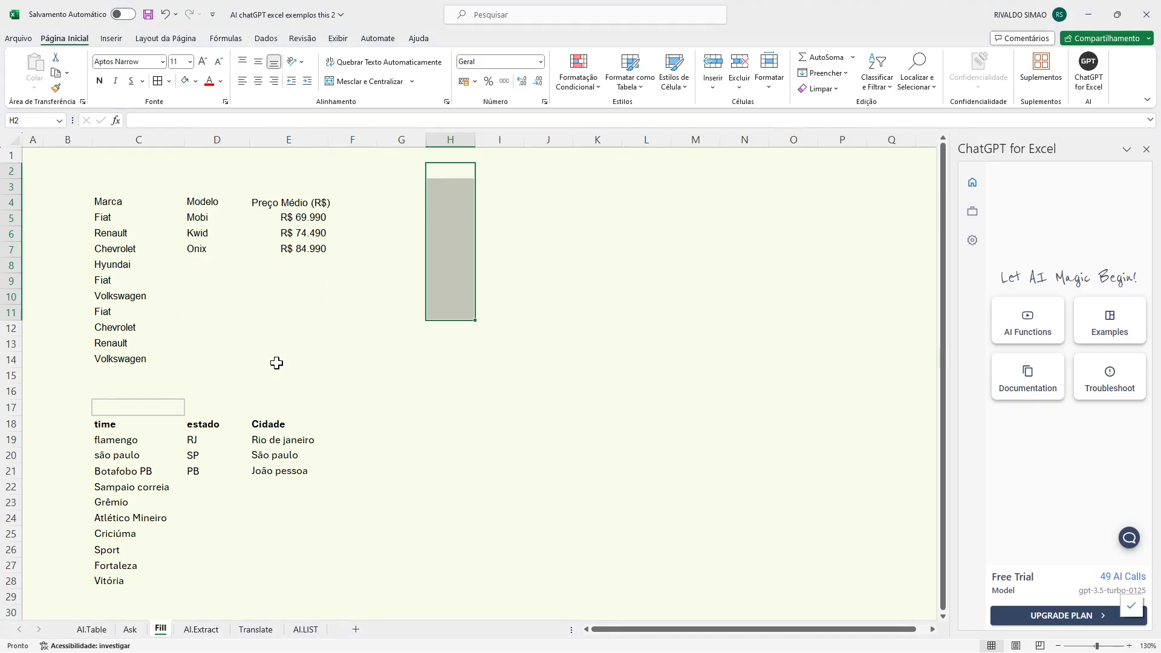
Step: Fill in the missing car models and prices with =AI.FILL(C4:E7;C8:C14) in D8, and widen column D
click(195, 268)
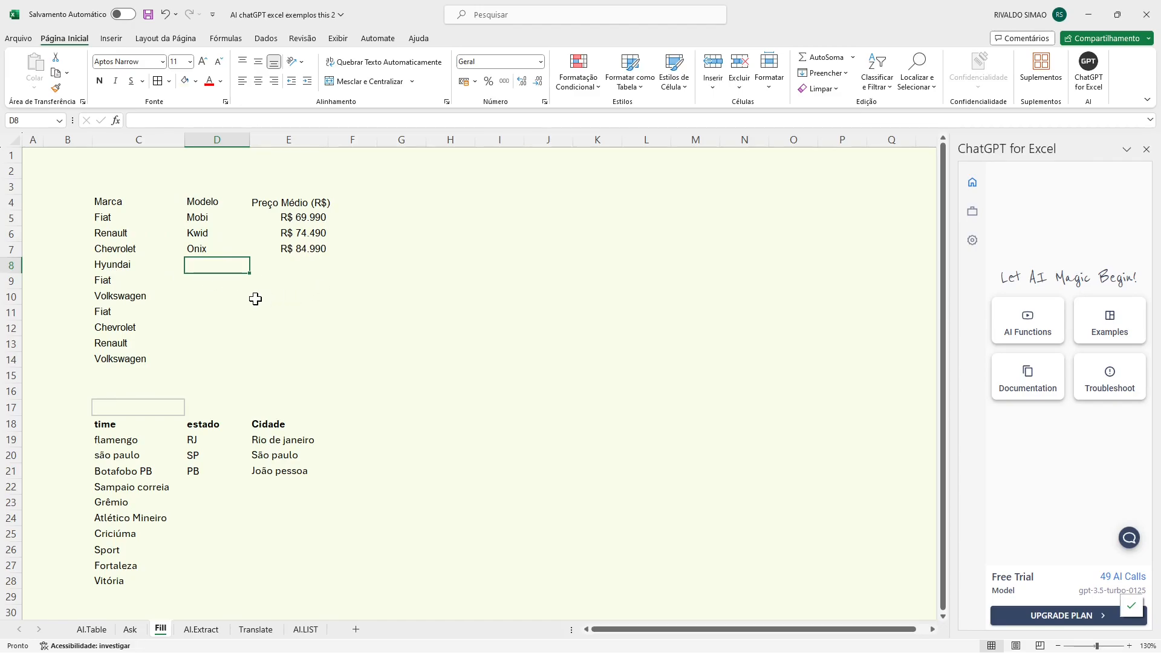
text(=)
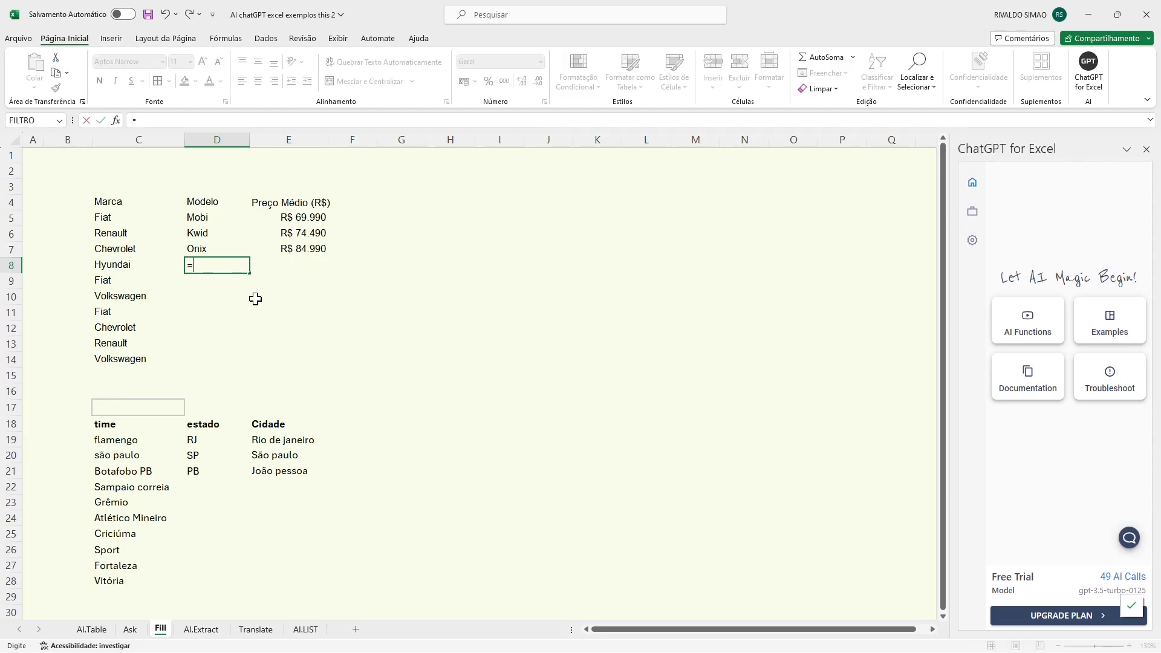
text(AI.)
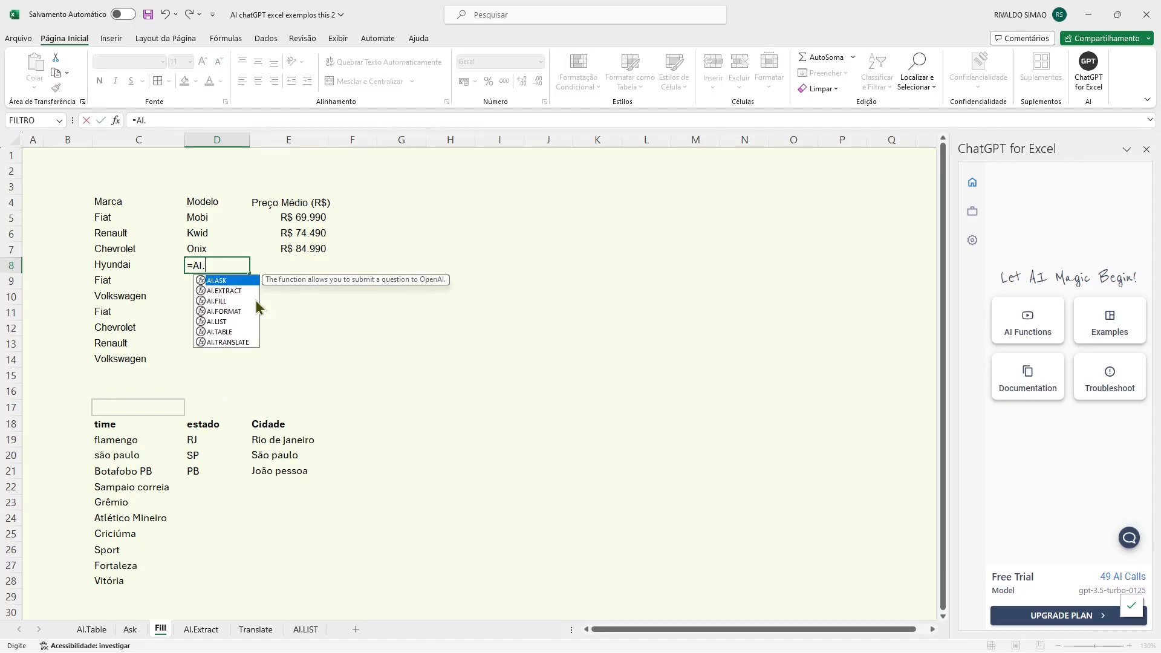
text(FILL)
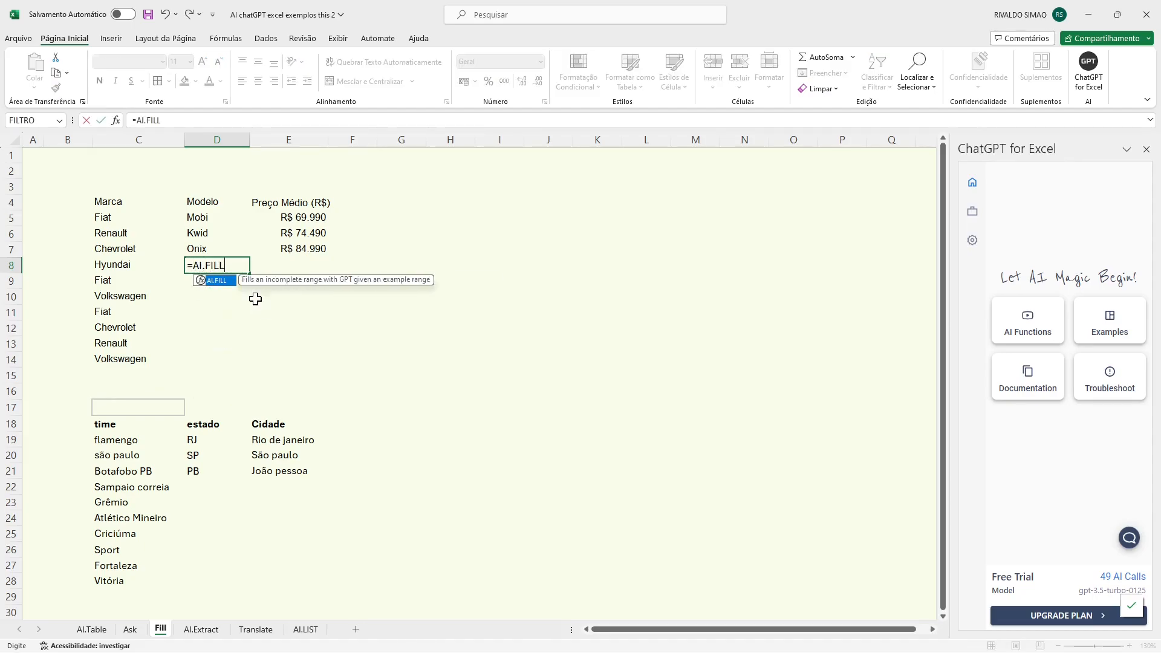
text(()
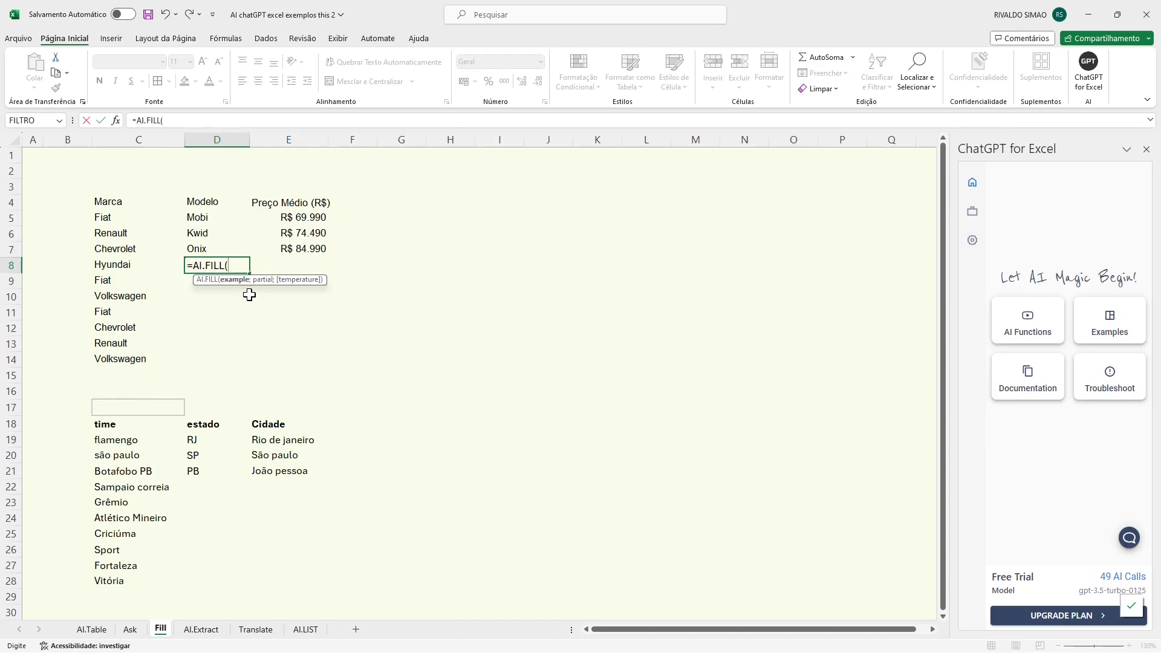
drag(108, 202, 293, 245)
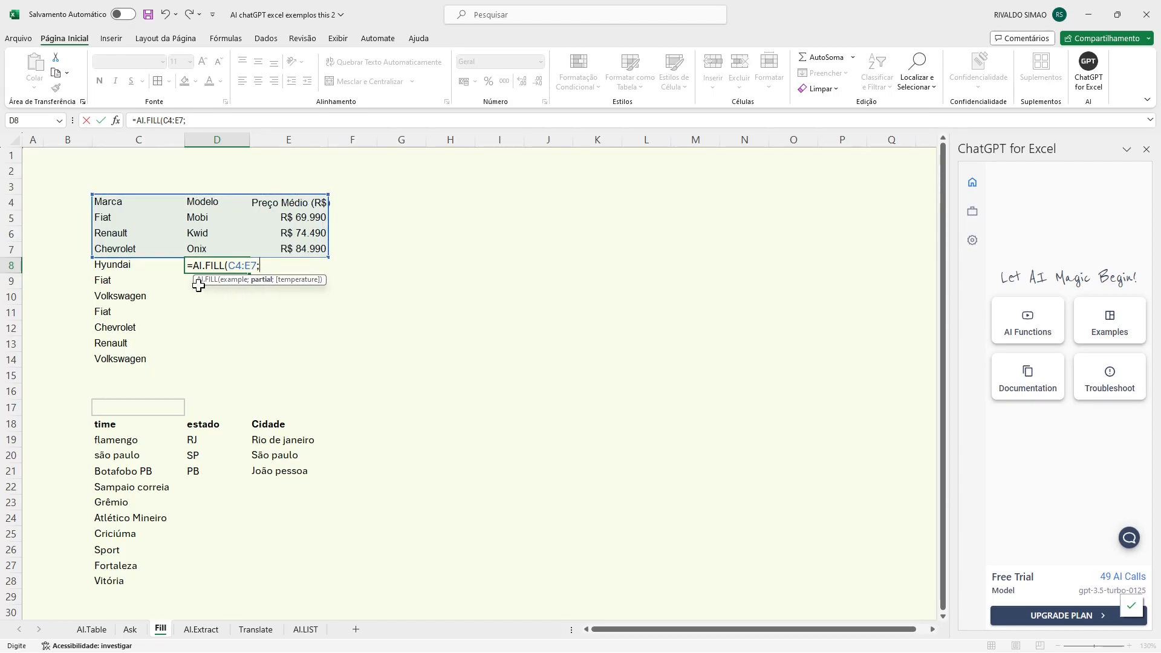
drag(133, 265, 140, 357)
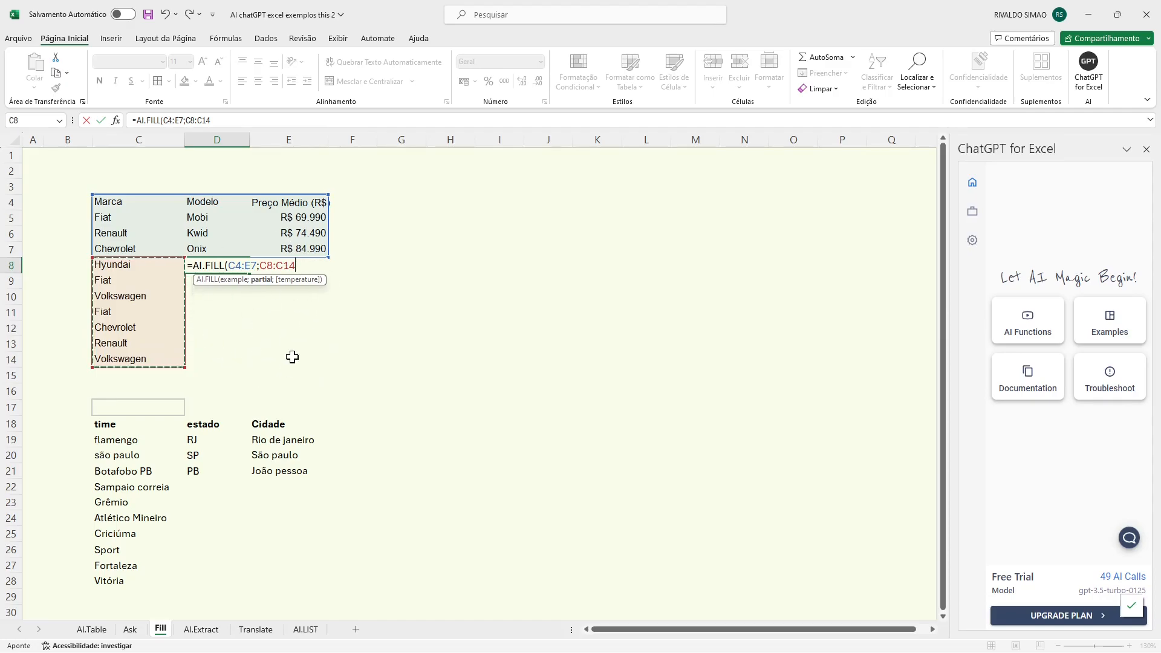
text())
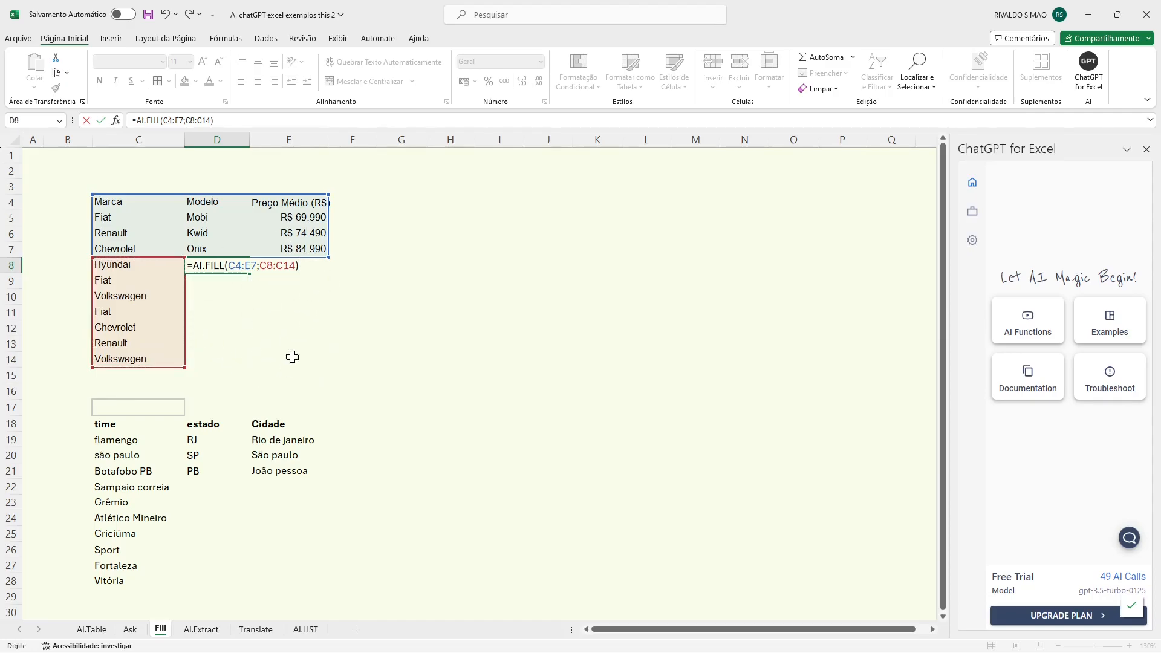
key(Return)
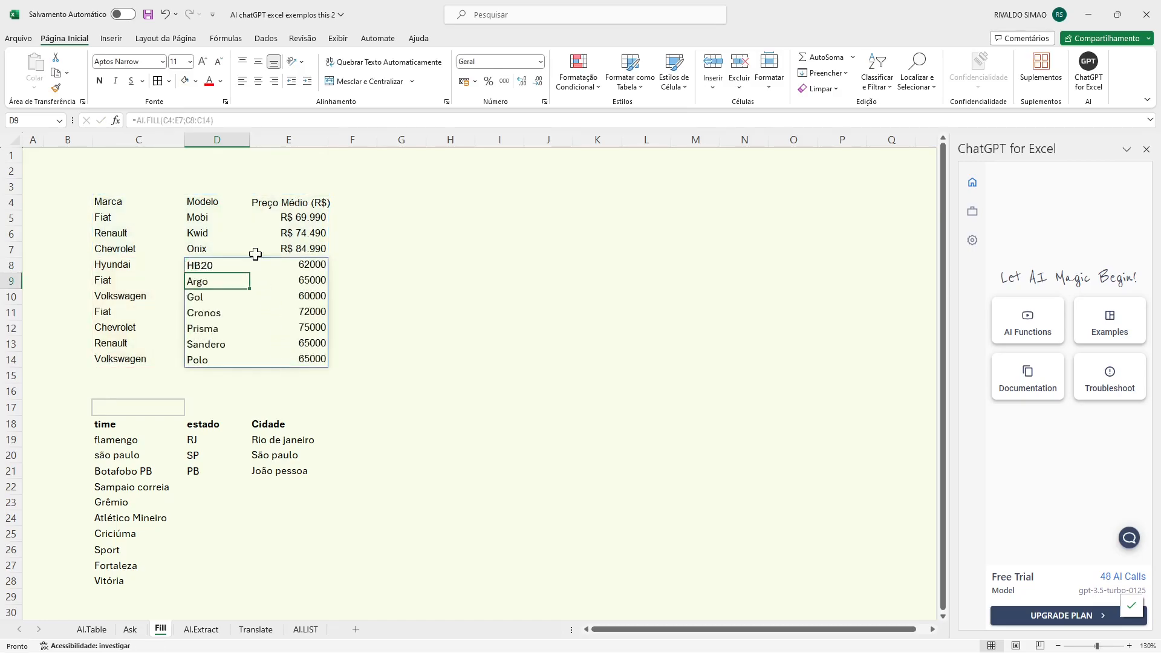
drag(249, 140, 289, 140)
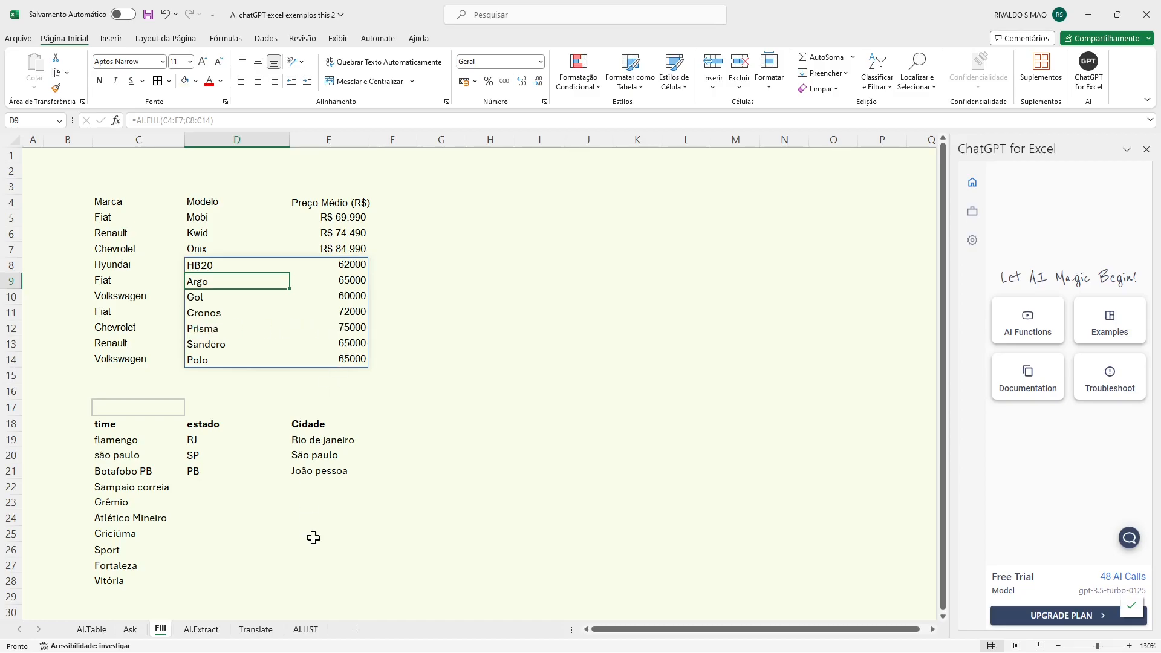
Step: Write the formula =AI.FILL(C18:E21;C22:C28) in D22 for the remaining teams' states and cities
click(194, 487)
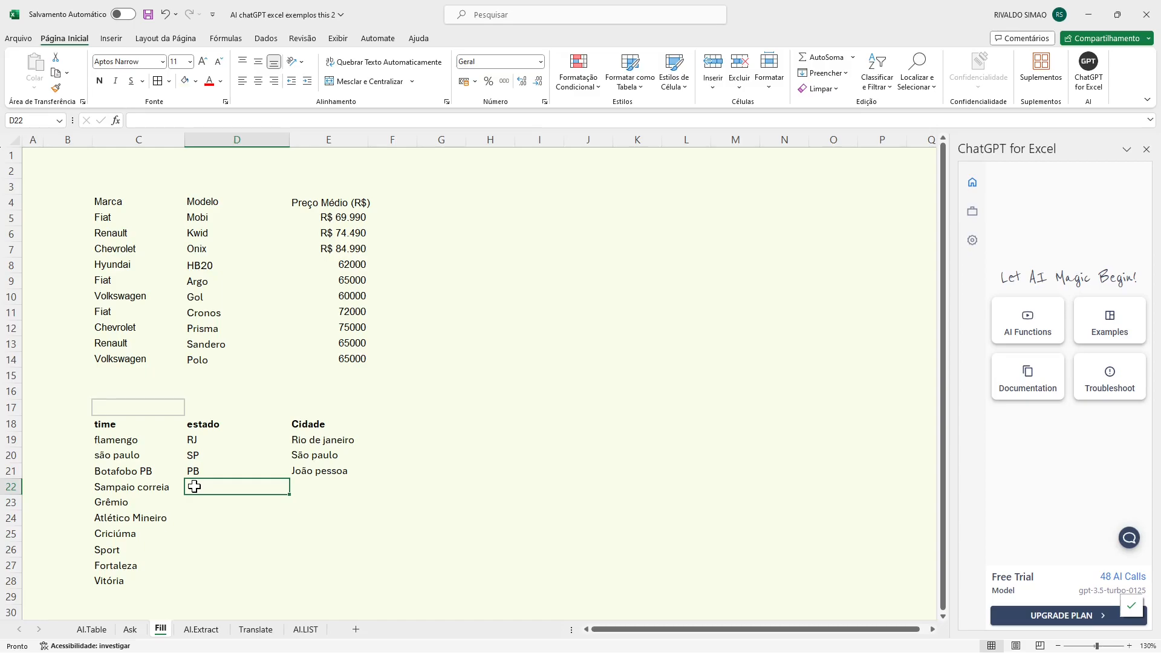
text(=)
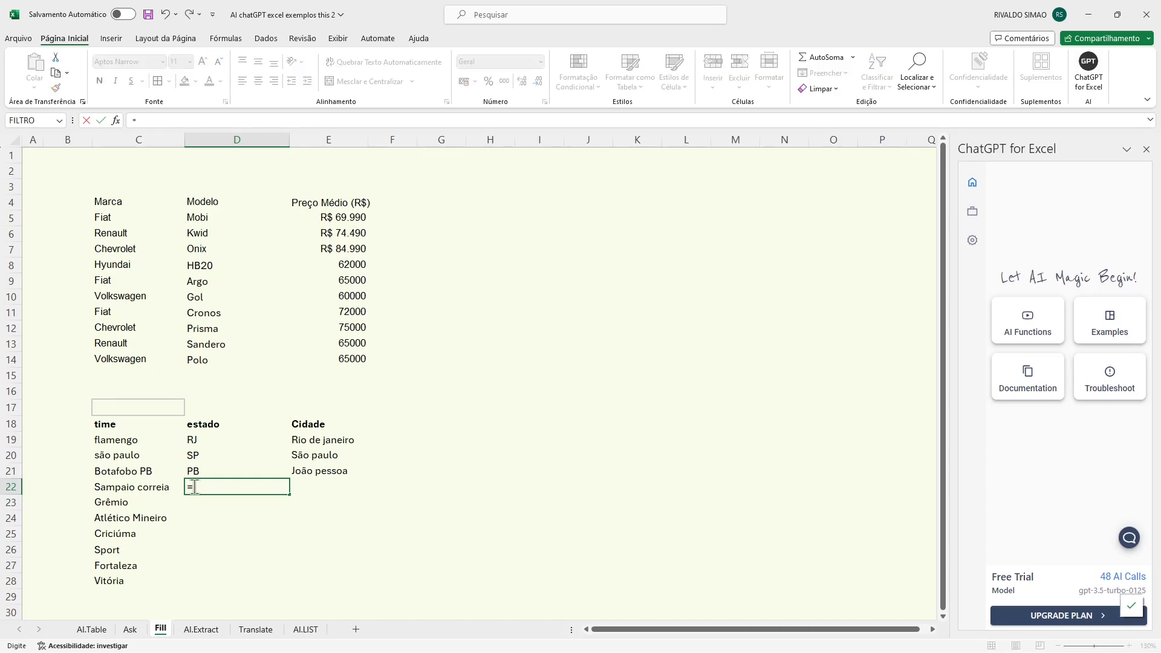
text(AI.FILL()
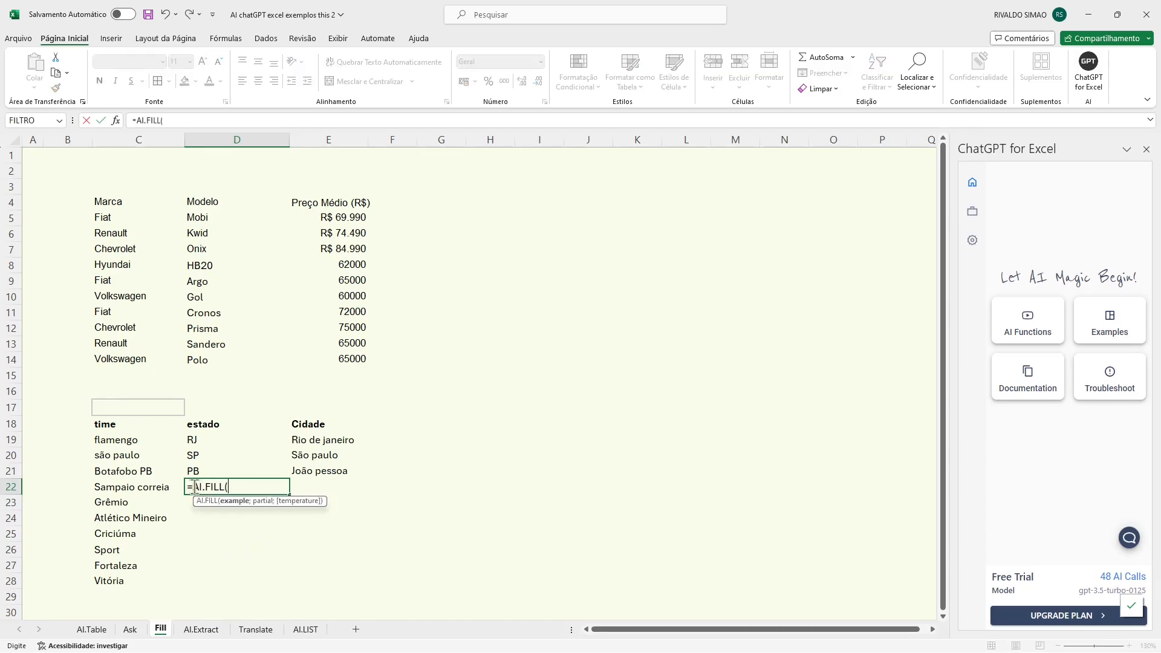
drag(107, 425, 311, 465)
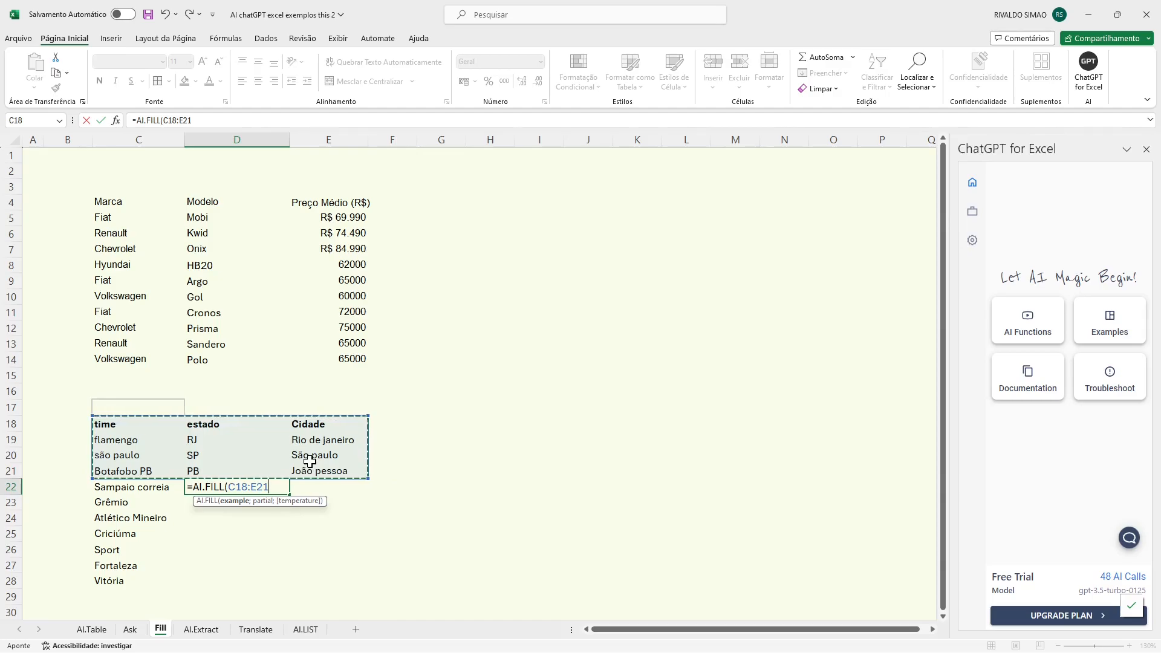
text(;)
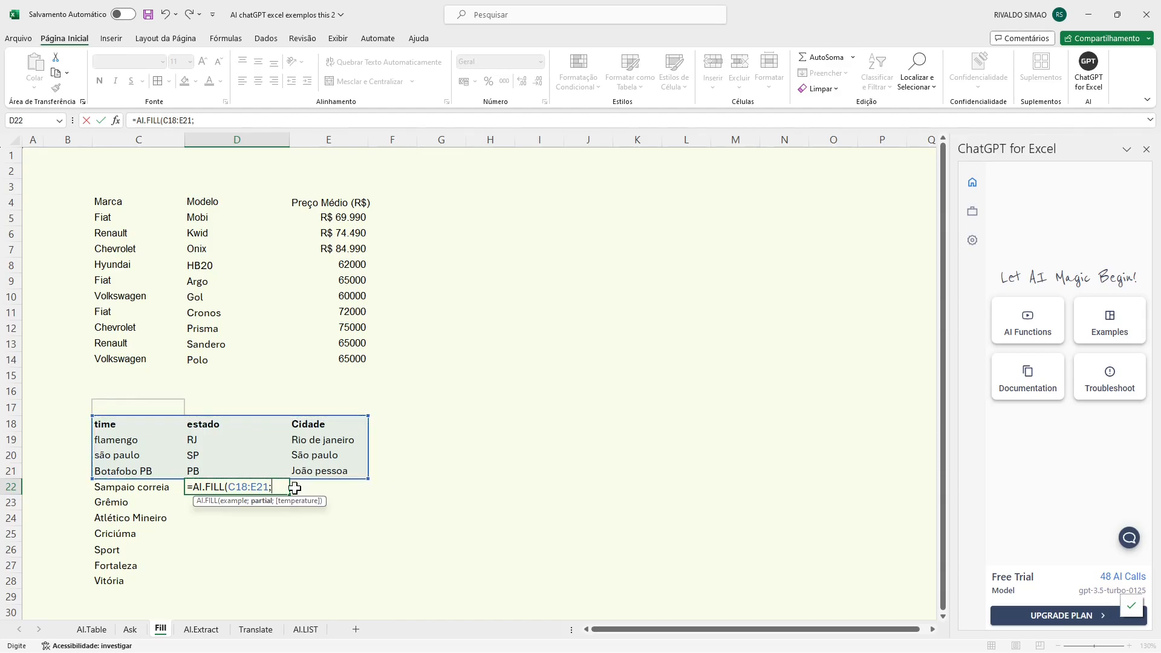
drag(145, 488, 163, 582)
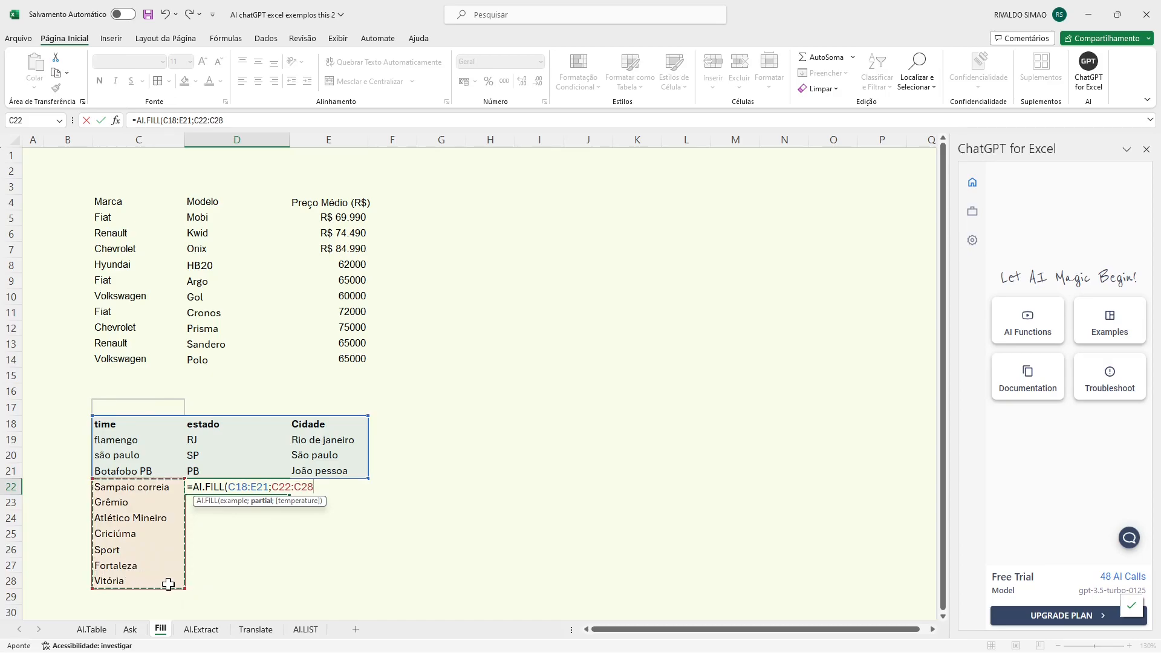
text())
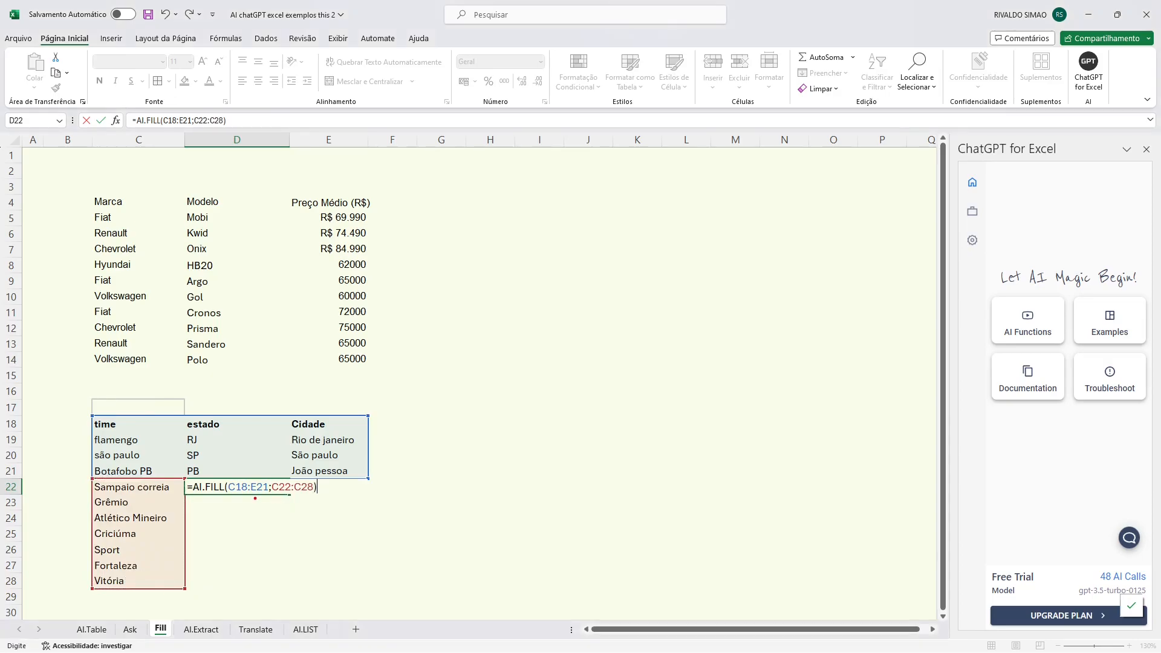
mouse_move(100, 420)
mouse_down()
mouse_move(350, 443)
mouse_move(172, 466)
mouse_move(83, 423)
mouse_up()
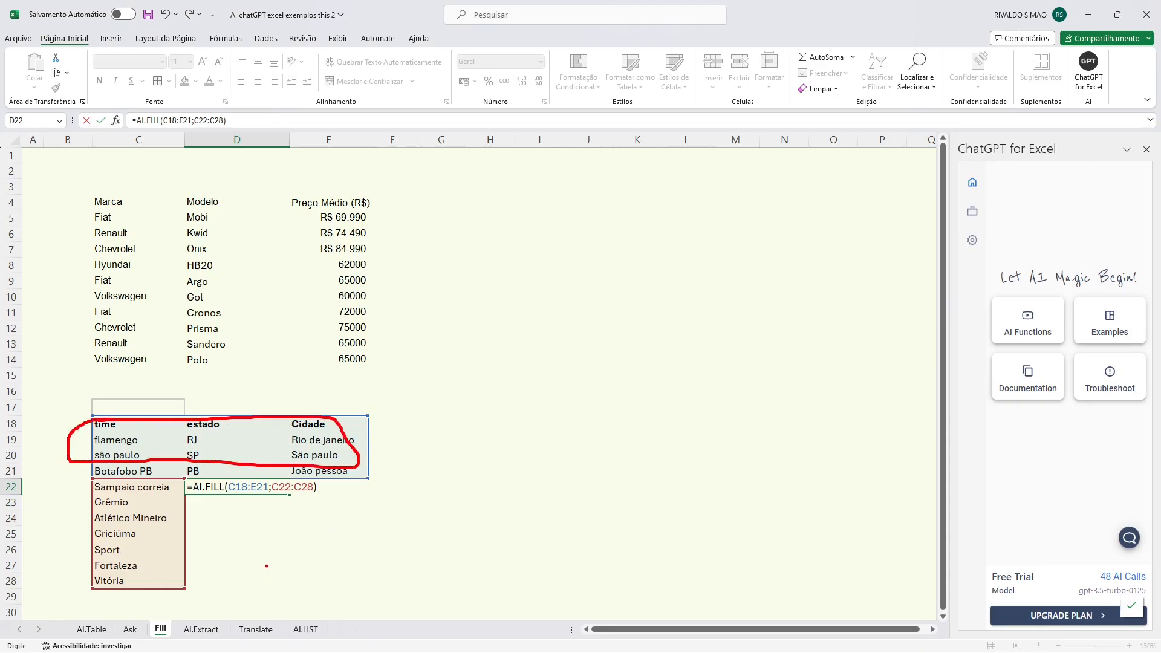
drag(208, 511, 325, 588)
drag(336, 519, 249, 584)
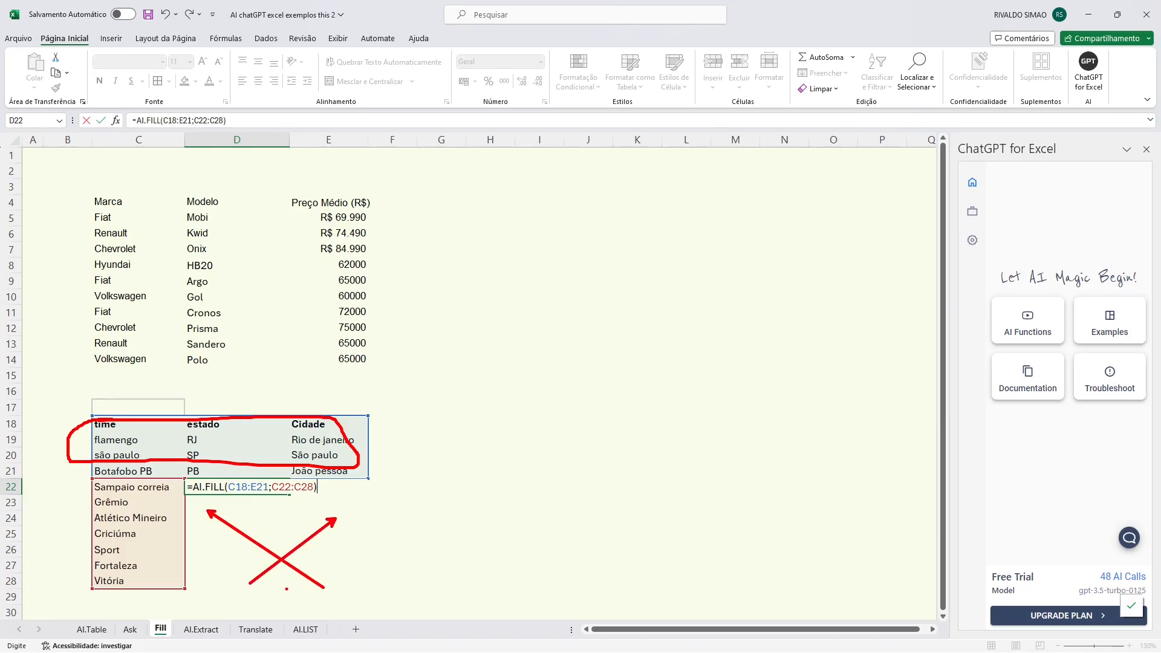
key(Escape)
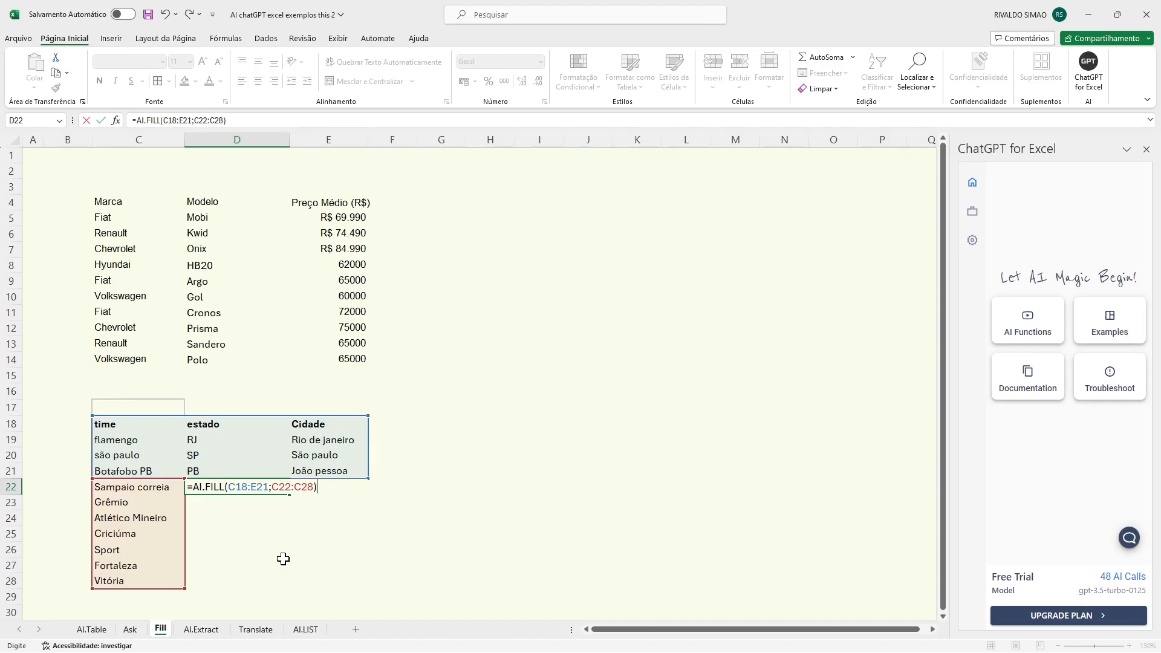
Step: Run the AI.FILL formula in D22 and switch to the AI.Extract sheet
key(Return)
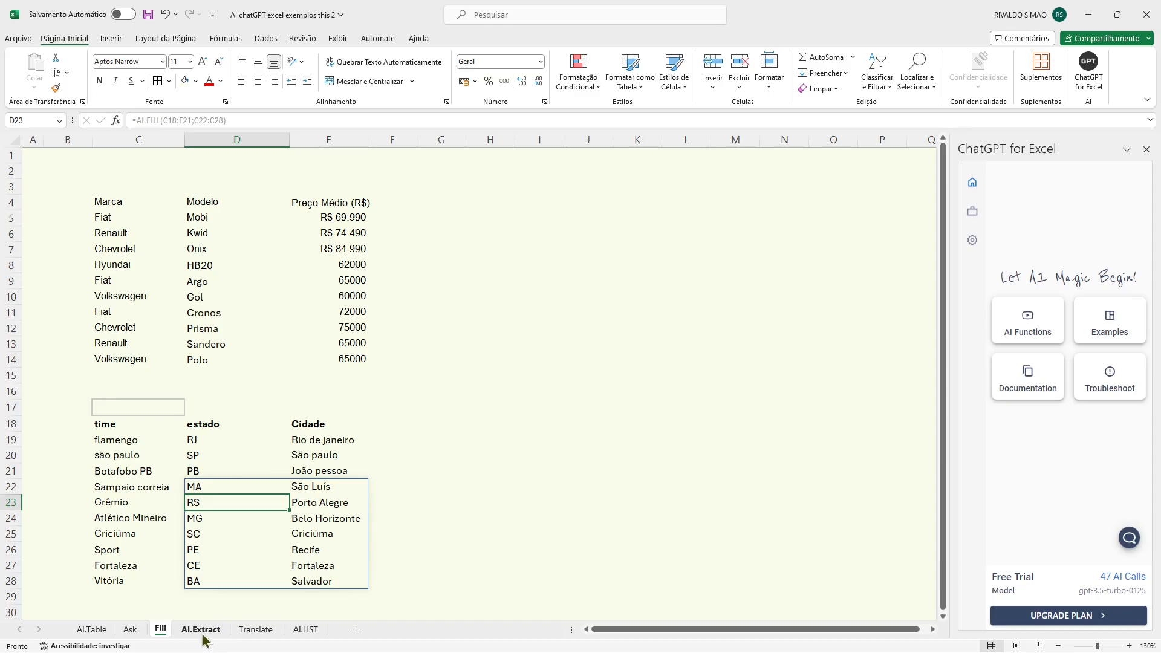
click(202, 631)
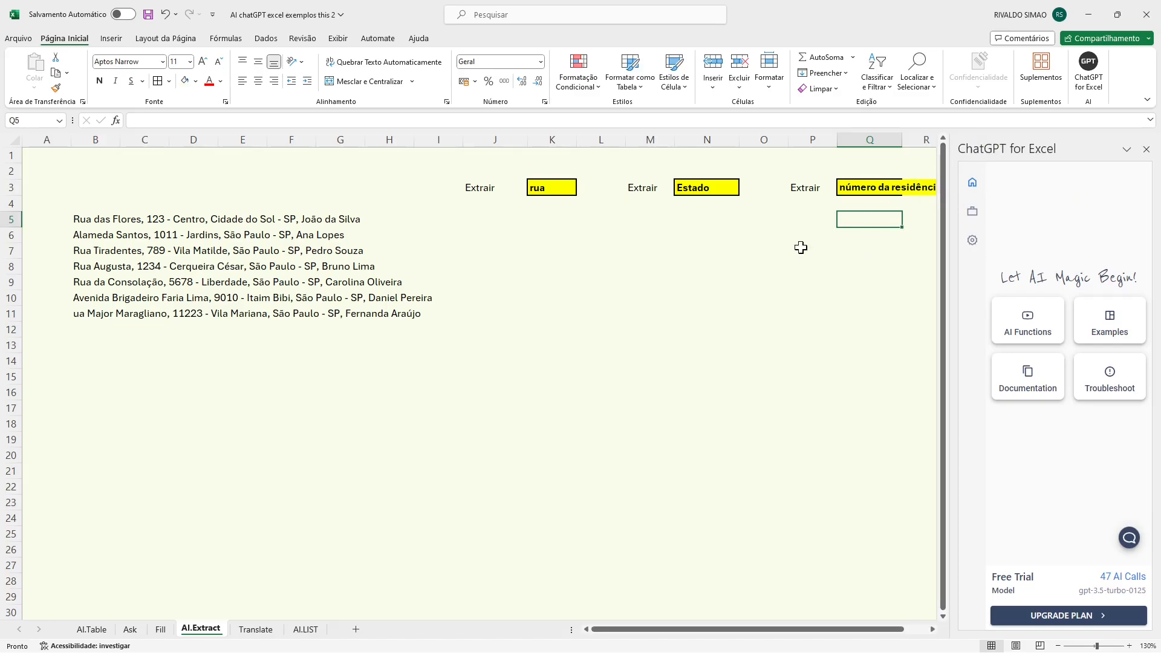
Step: Extract the street from each address with =AI.EXTRACT(B5:B11;K3) in K4, and widen column K
drag(658, 631, 669, 631)
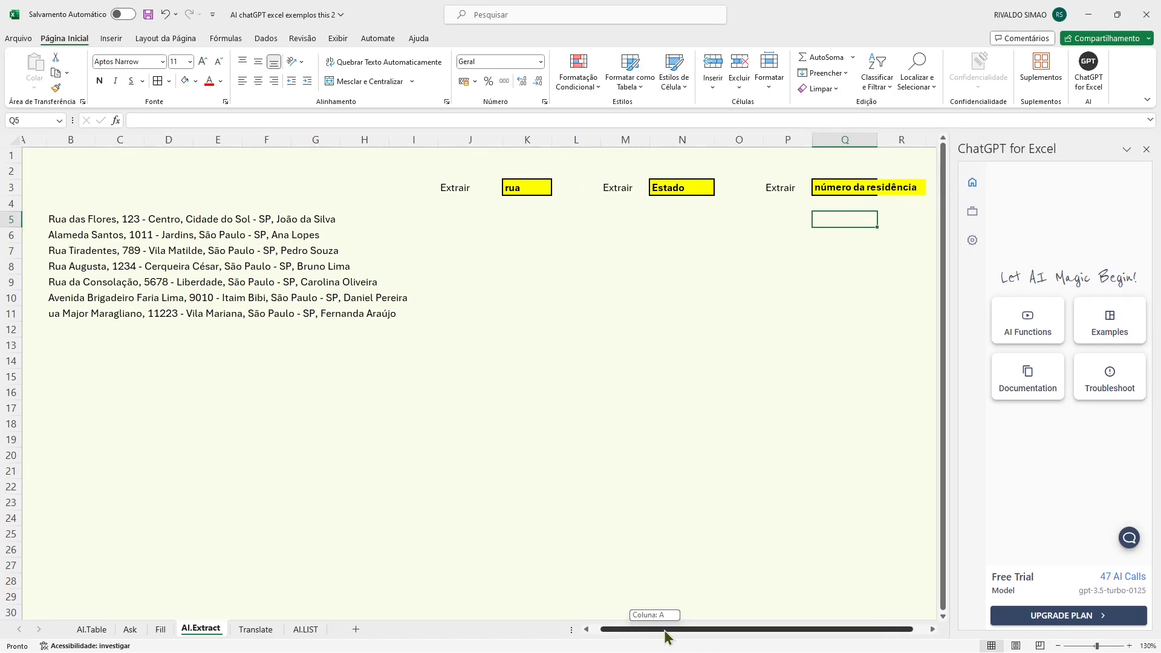
click(510, 206)
text(=)
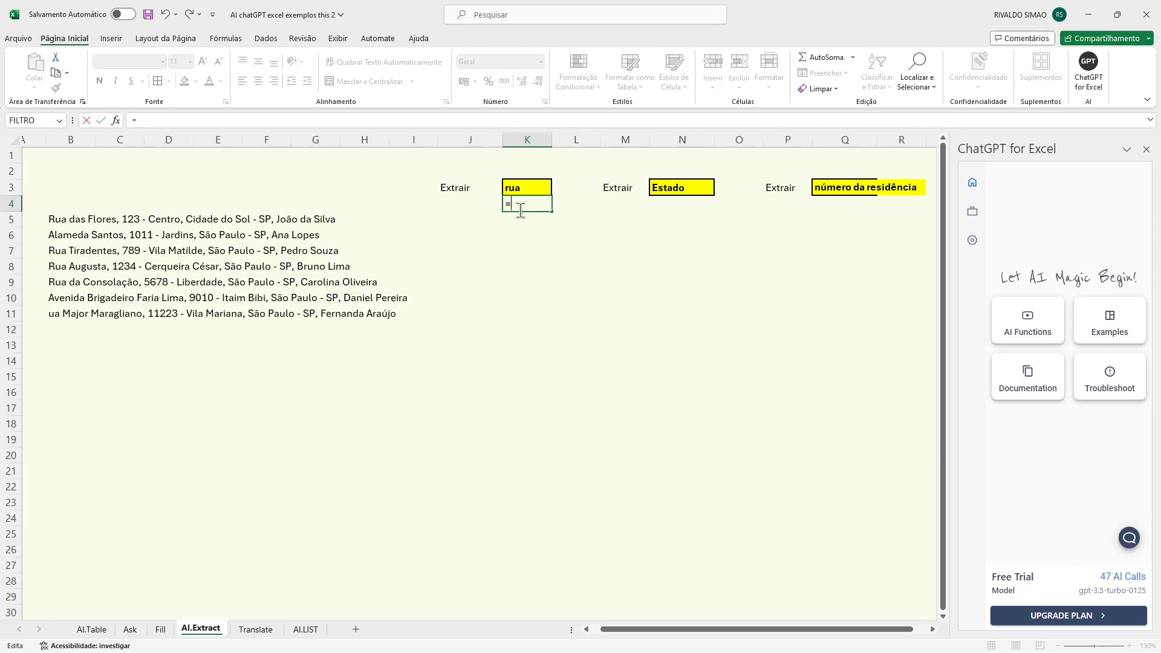
text(IAI.EXTRAC)
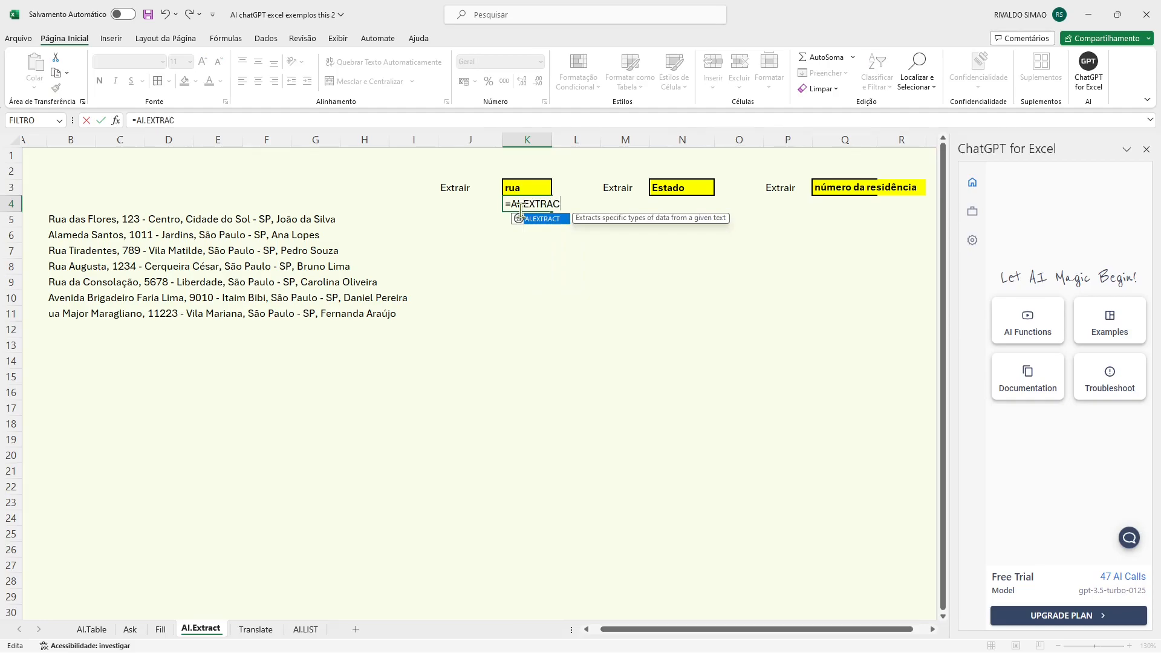
text(T()
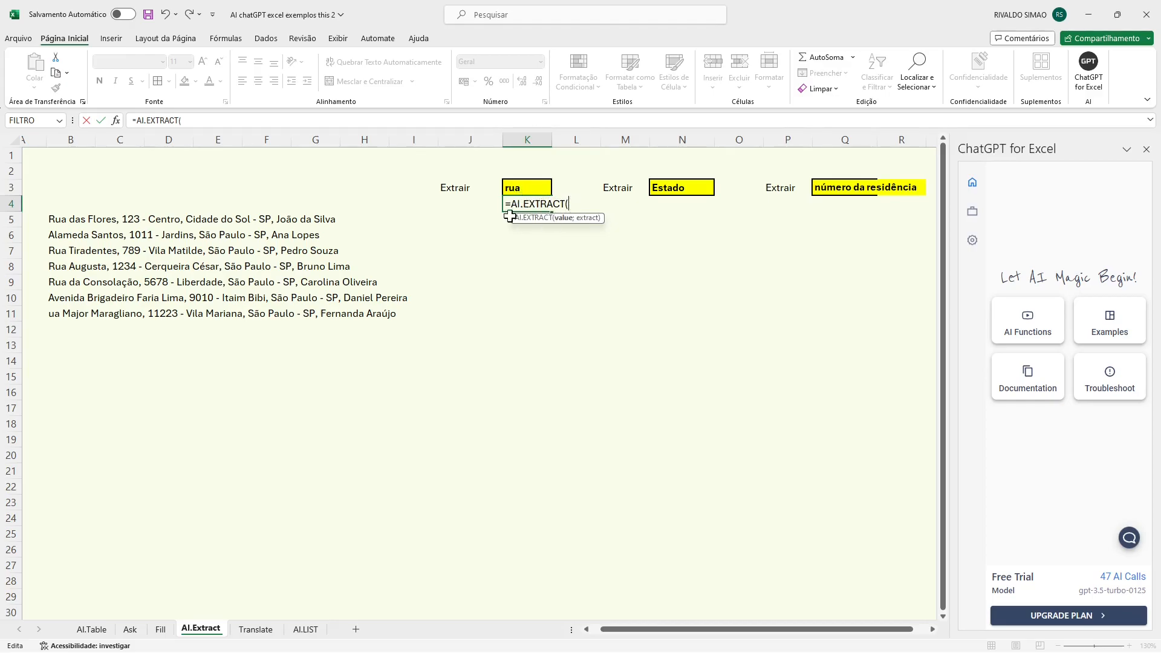
drag(61, 219, 53, 313)
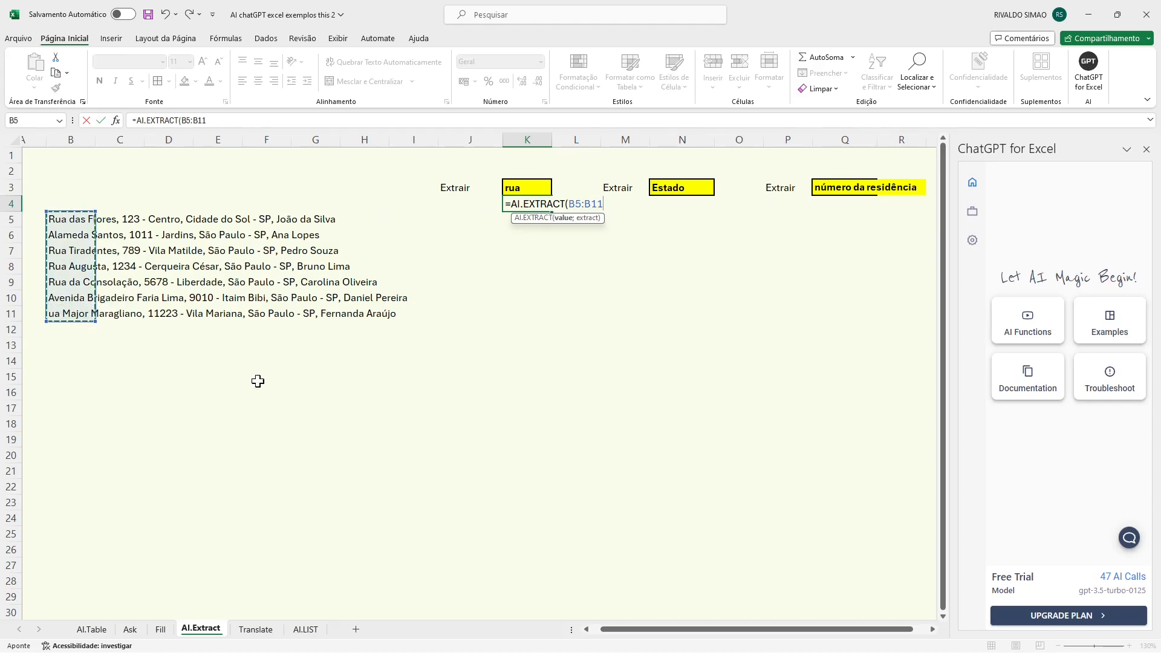
text(;)
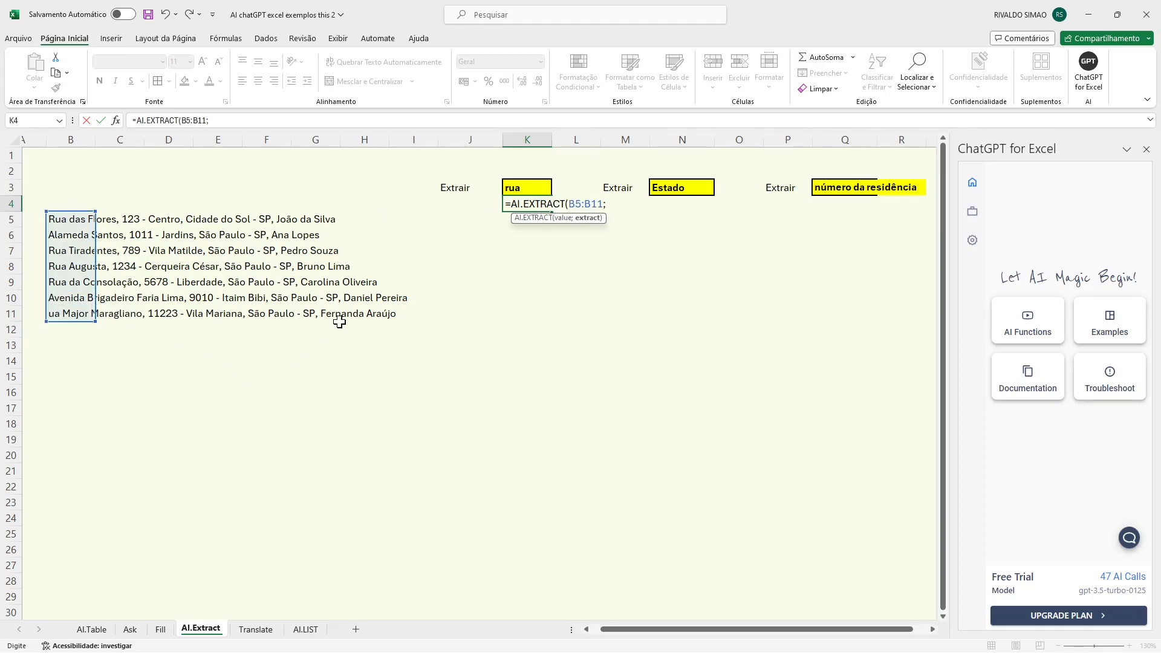
click(507, 188)
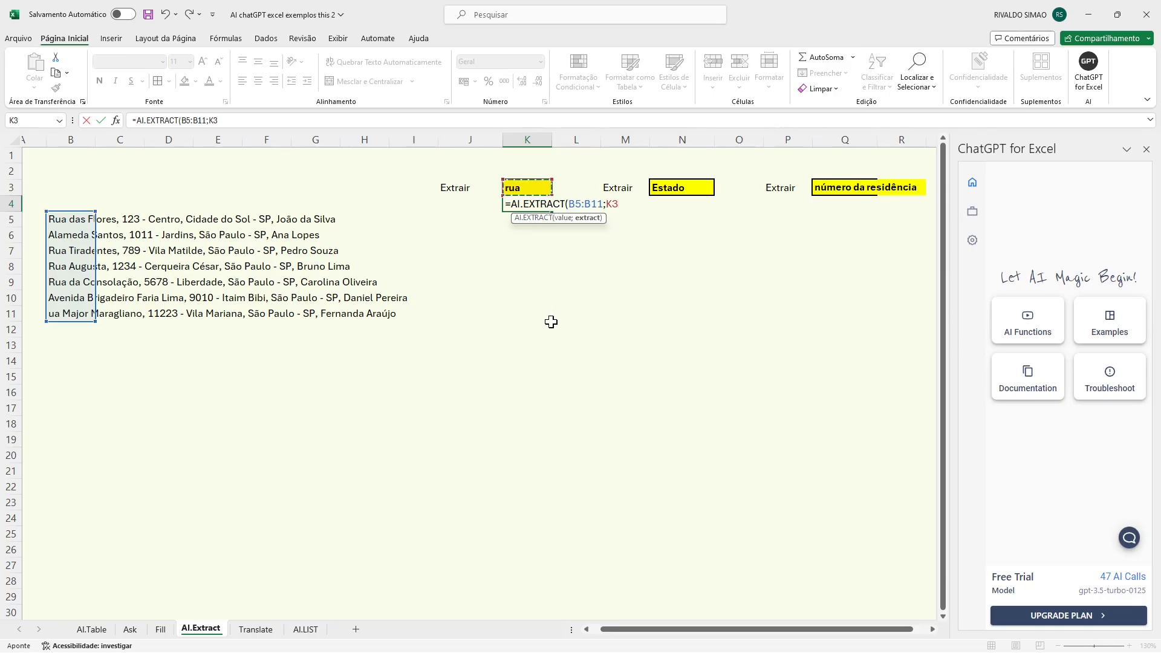
text())
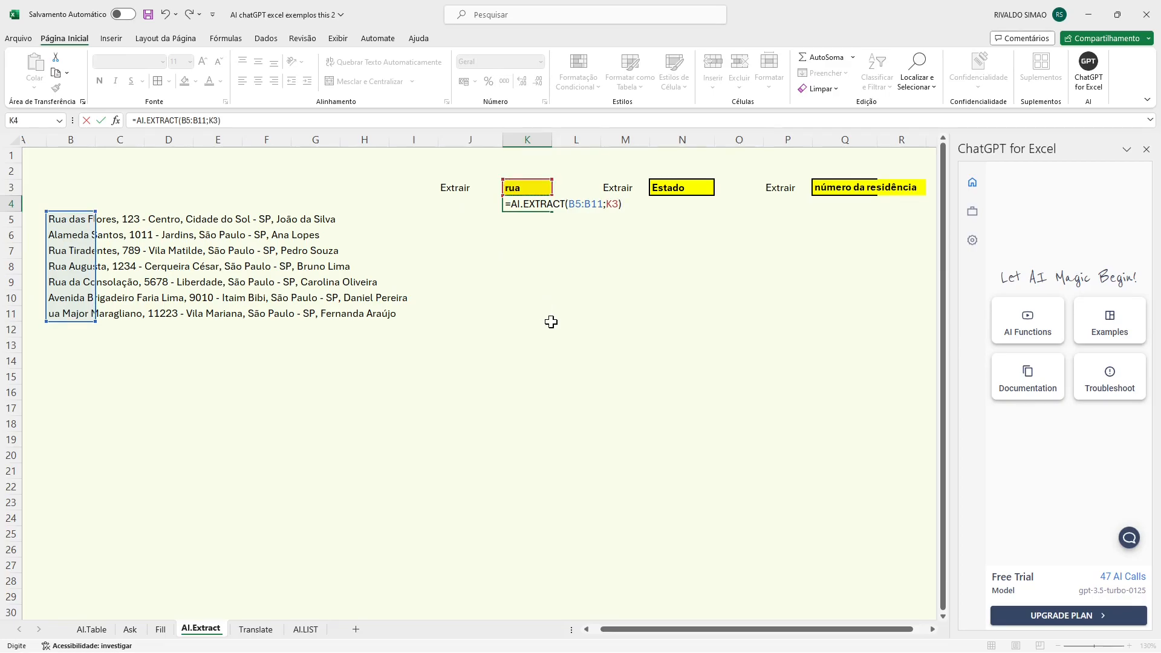
key(Return)
drag(567, 132, 610, 135)
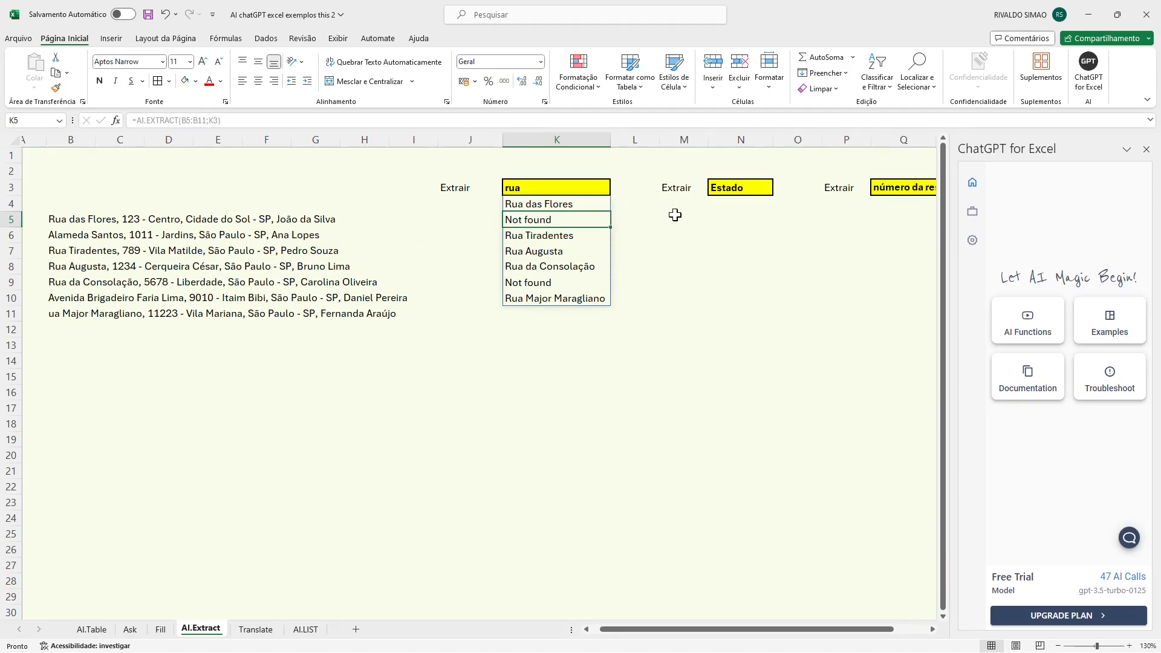
Step: Extract the state from each address with =AI.EXTRACT(B5:B11;N3) in N4, and widen column N
click(697, 208)
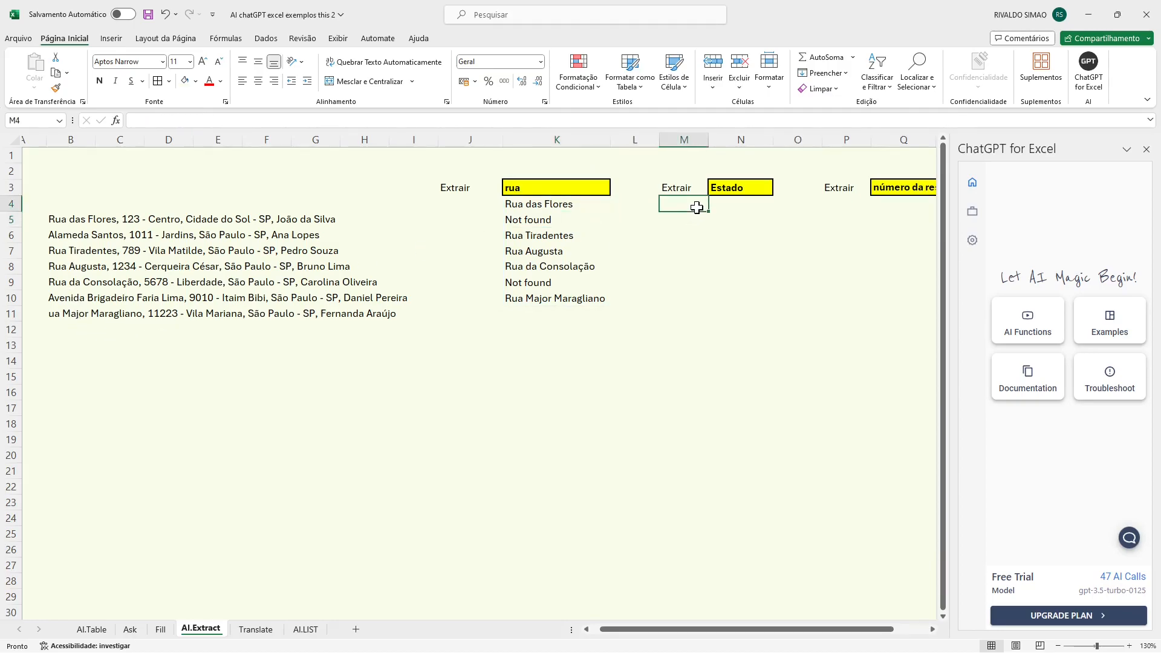
click(724, 206)
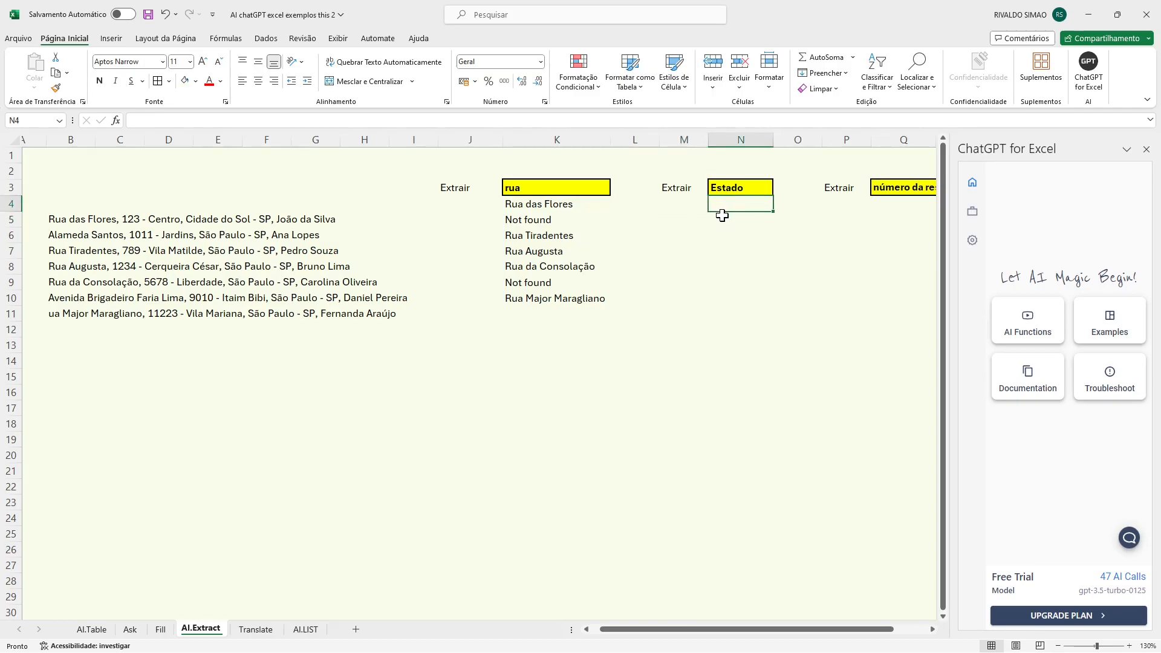
text(=)
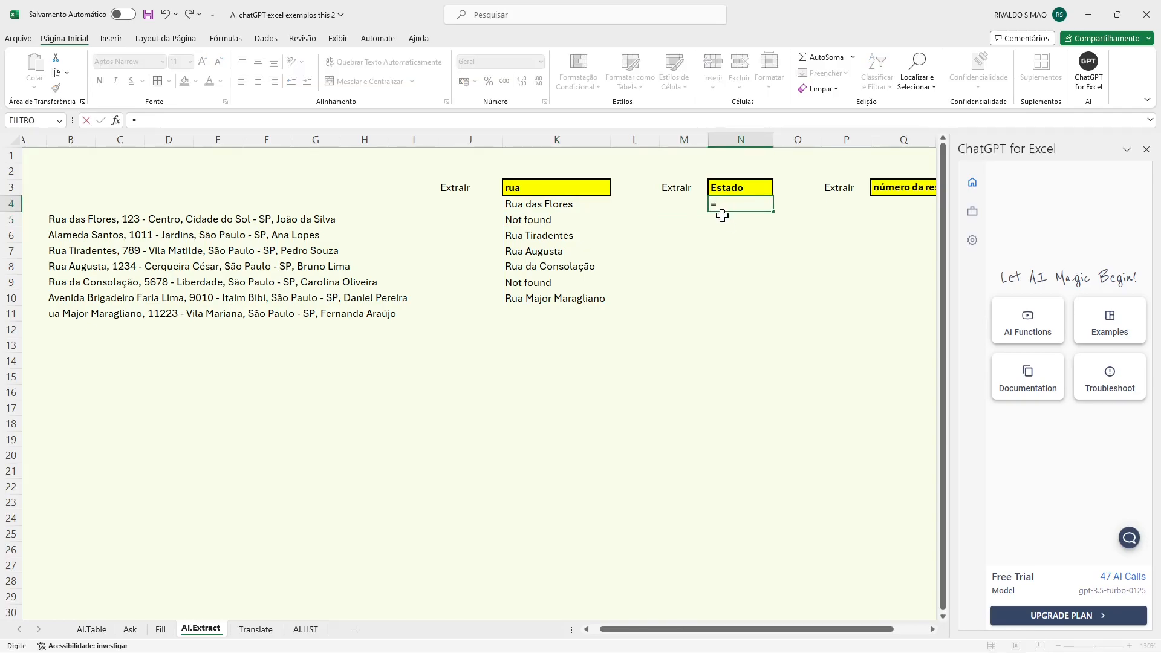
text(AI)
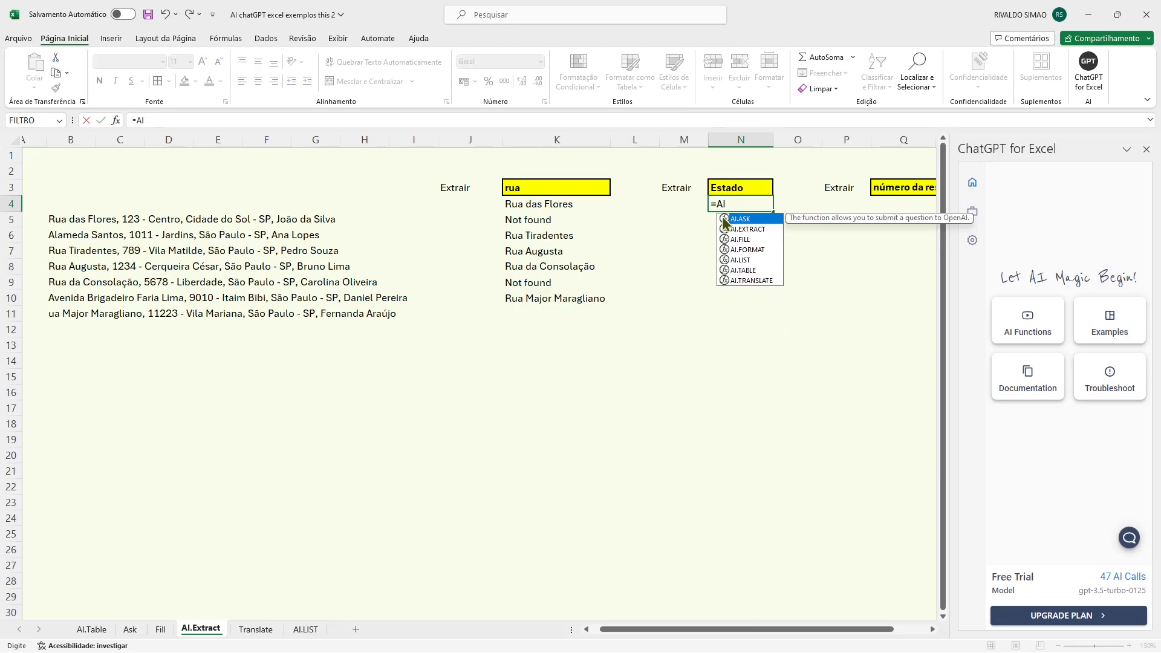
text(.EXTRAXT)
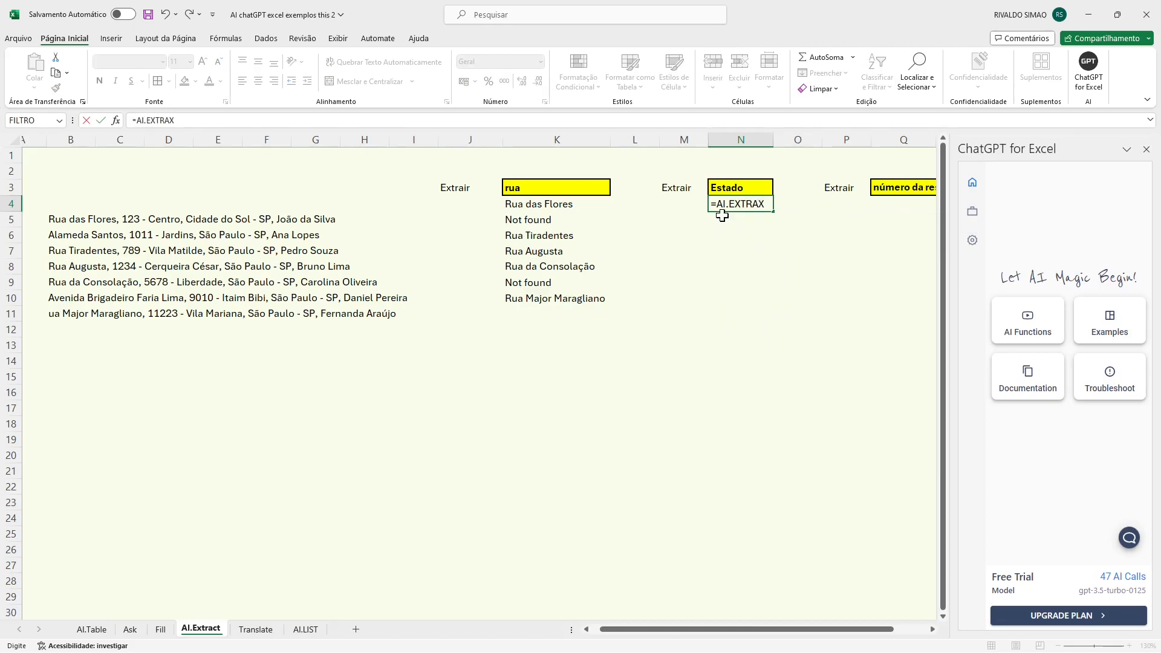
key(BackSpace)
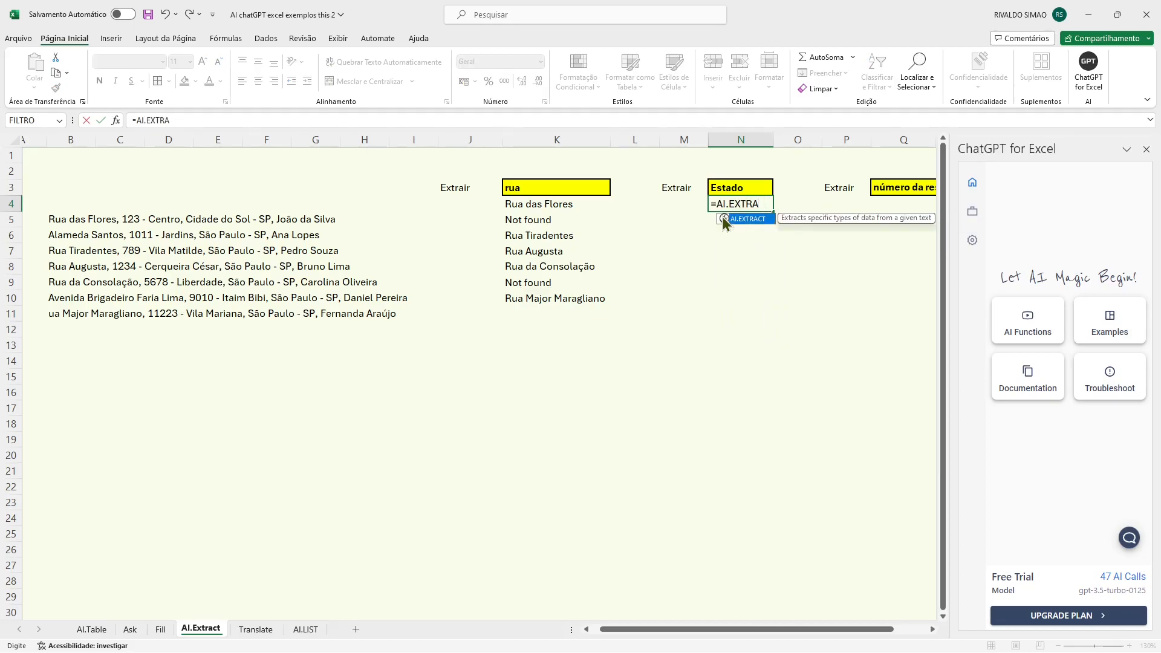
text(CT)
double_click(725, 219)
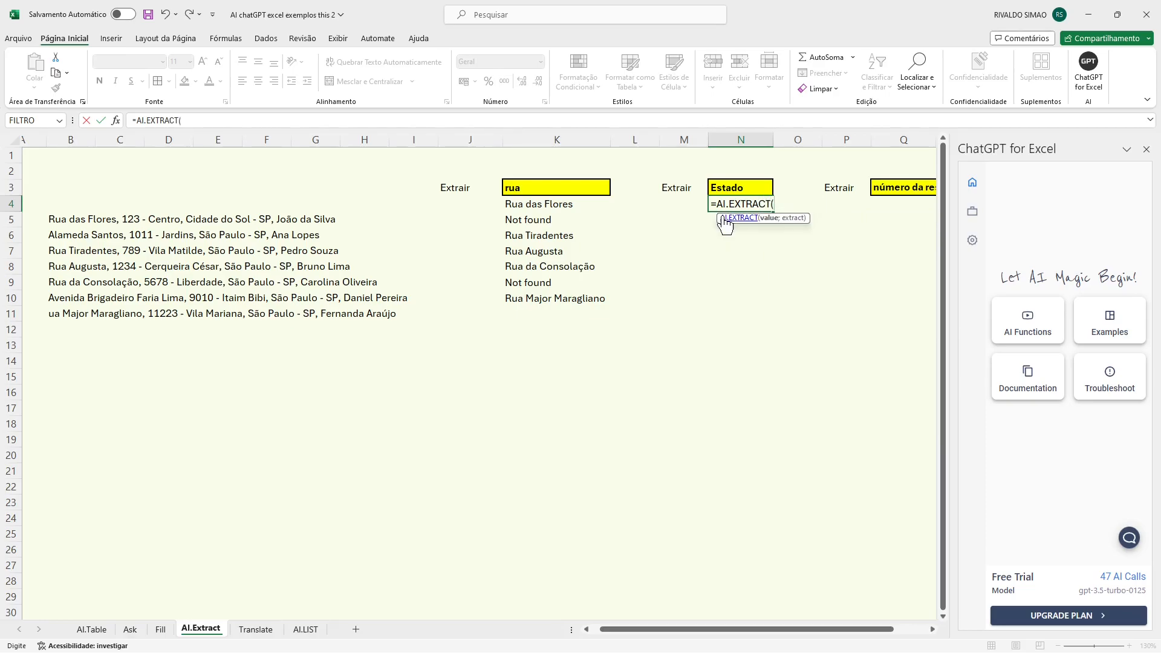
click(64, 218)
drag(64, 218, 60, 310)
drag(60, 310, 59, 310)
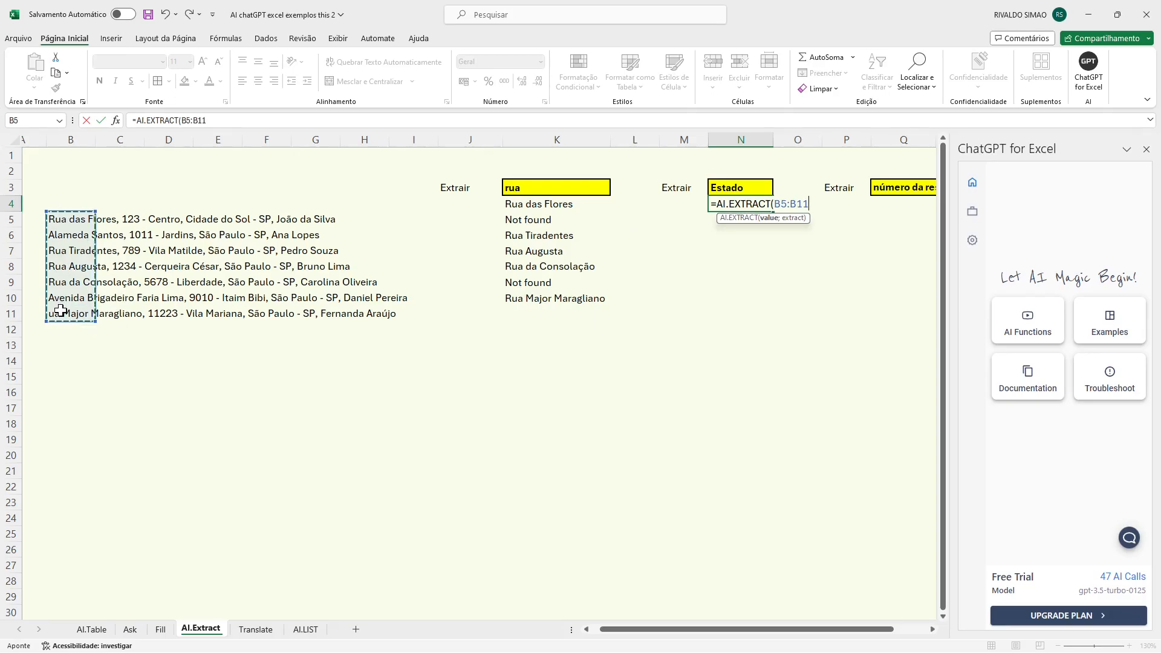
text(;)
click(744, 186)
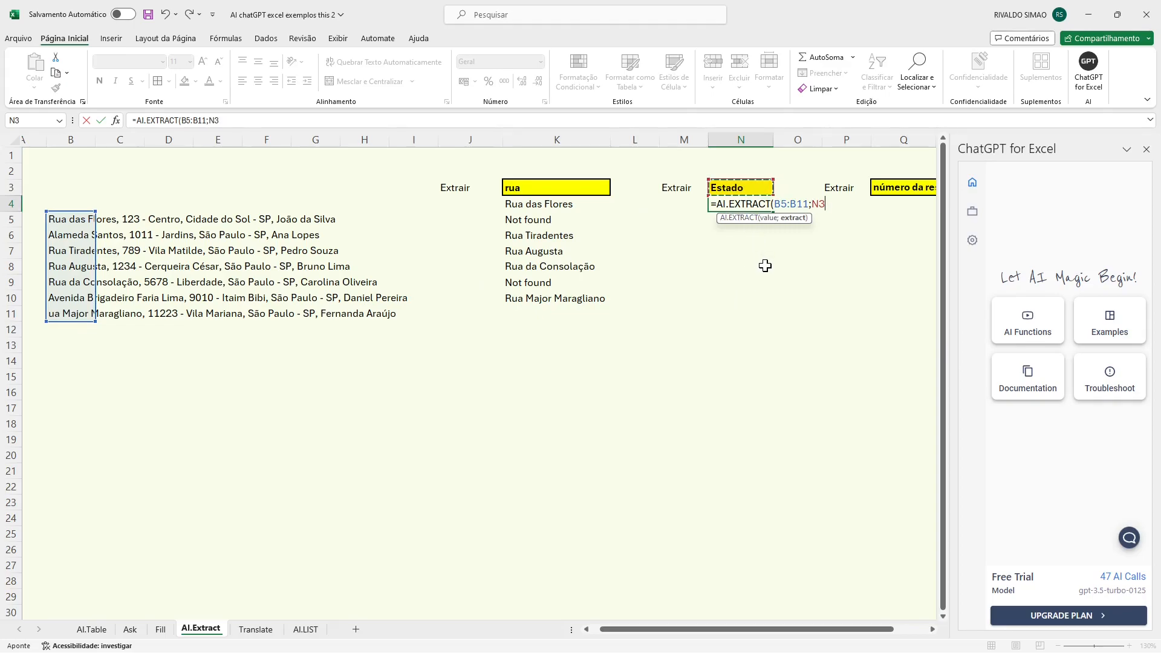
text())
key(Return)
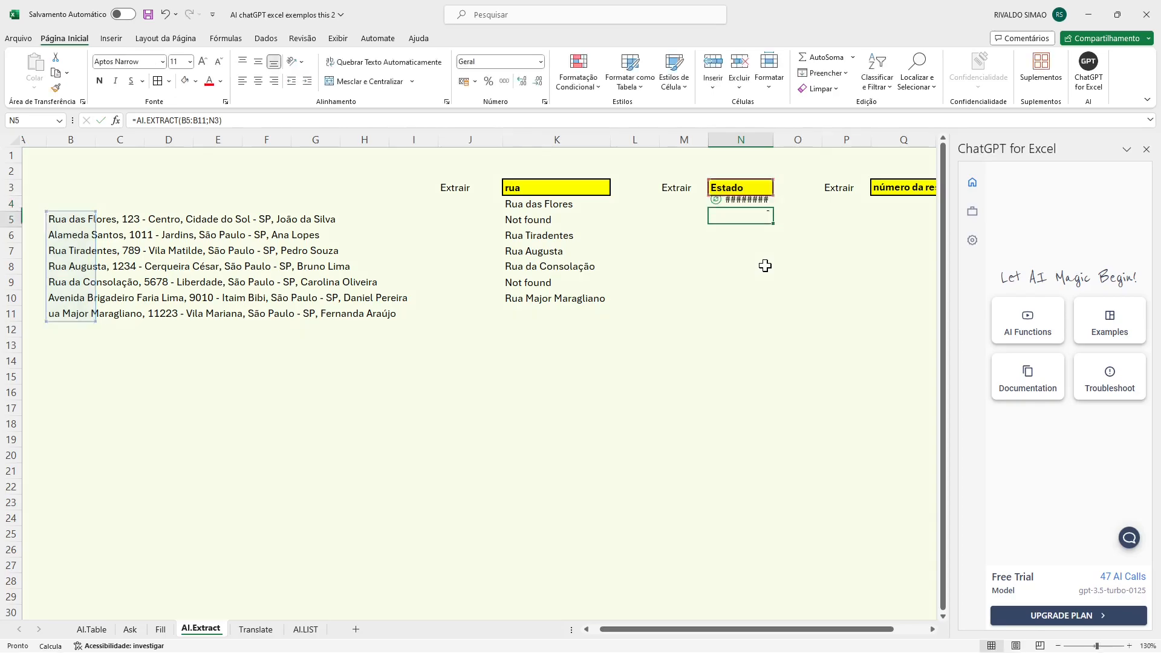
drag(774, 140, 785, 141)
Step: Close the ChatGPT for Excel pane and start an AI.EXTRACT formula in Q4 with B5:B11 as its value
click(1147, 151)
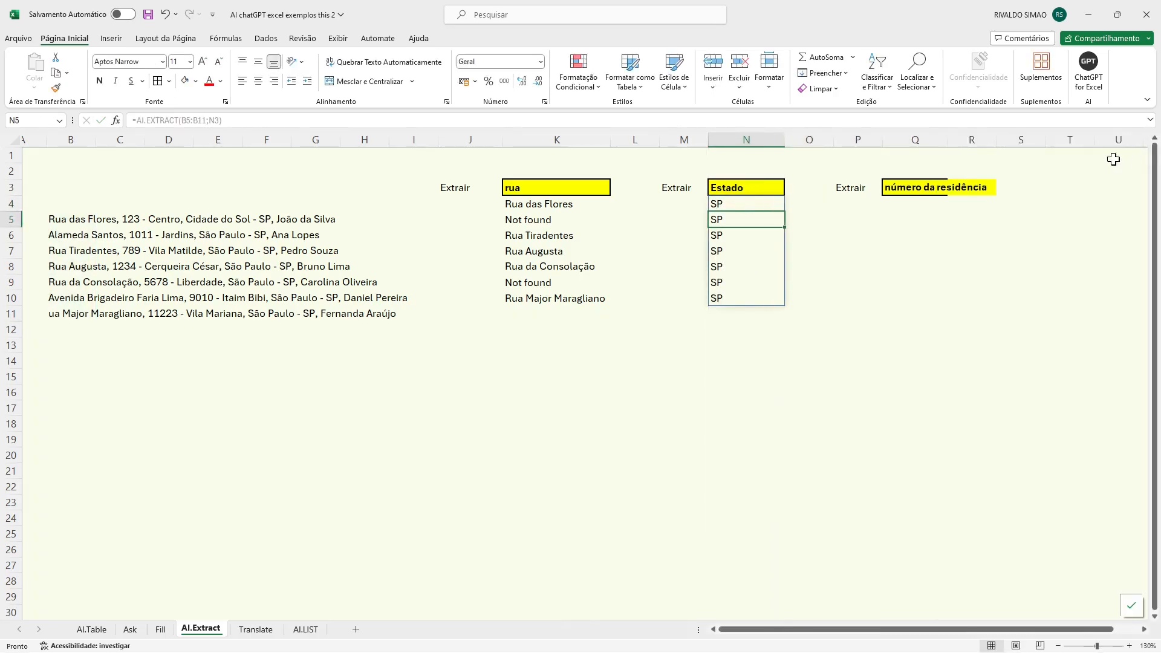
click(901, 209)
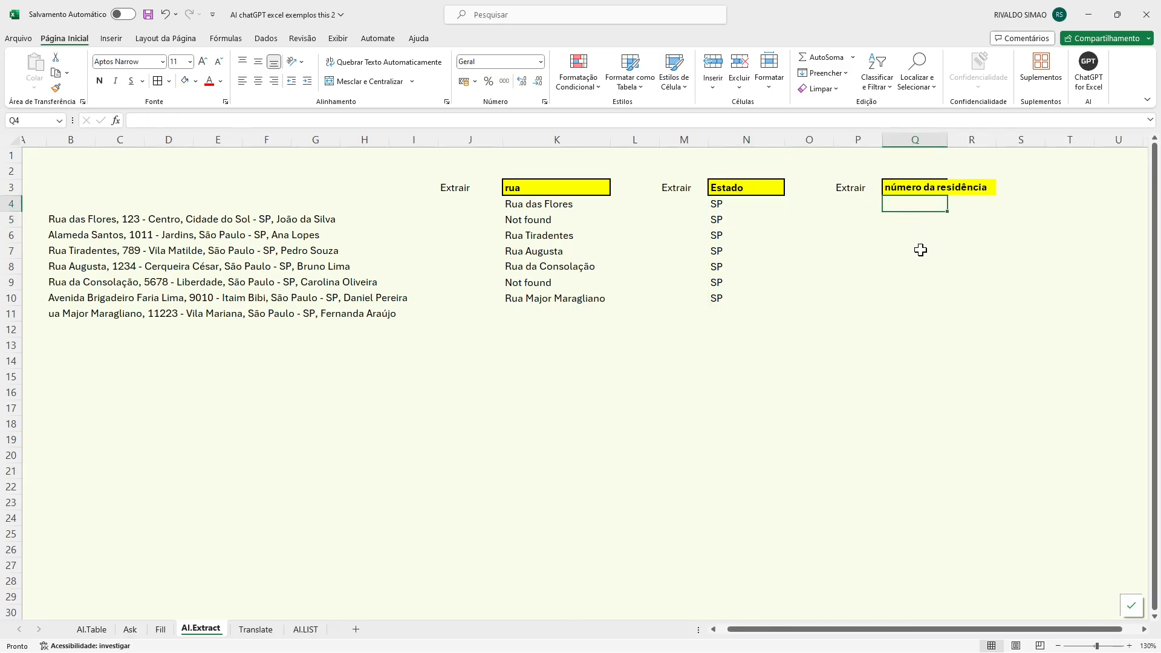
text(=AI)
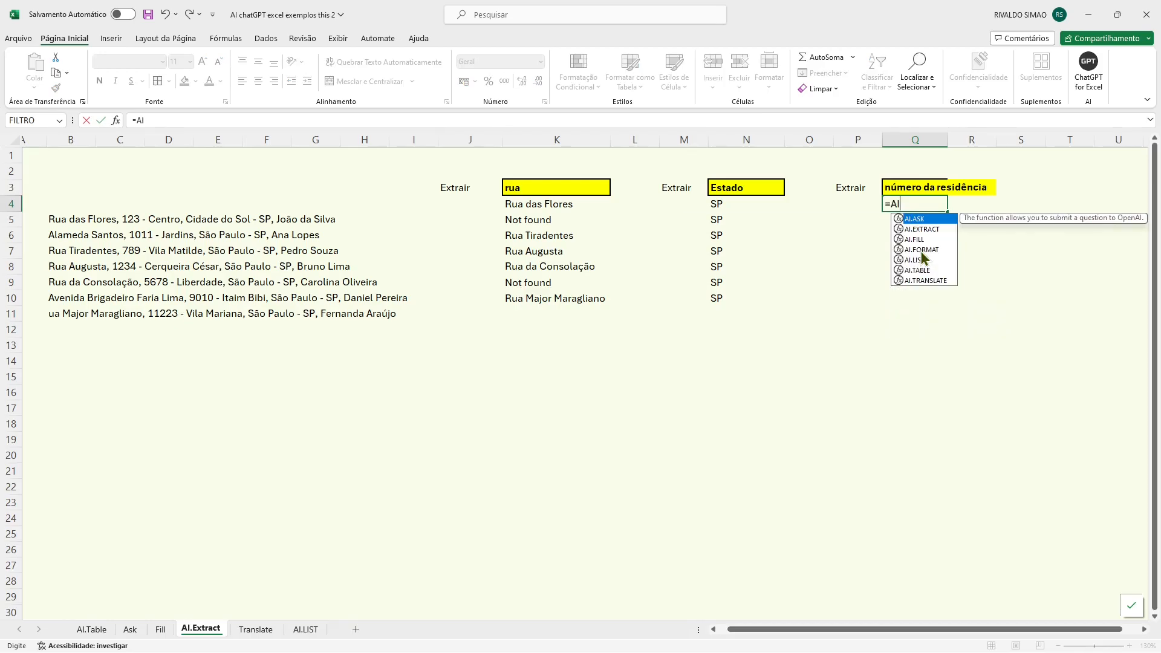
text(.EXTRACT)
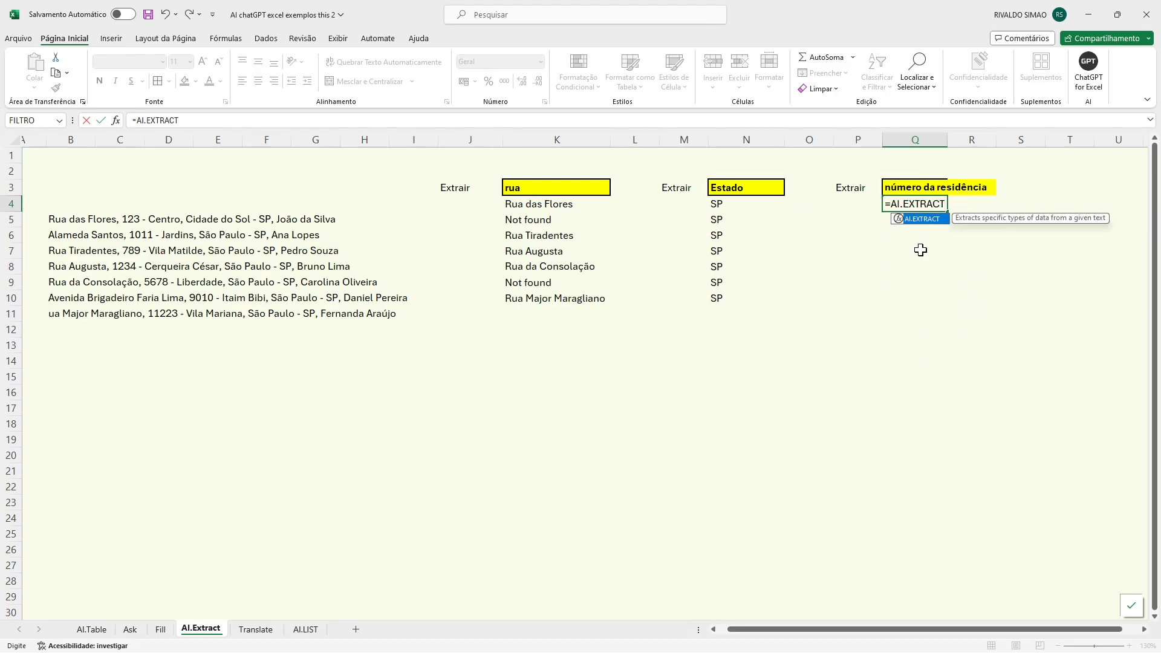
text(()
click(71, 224)
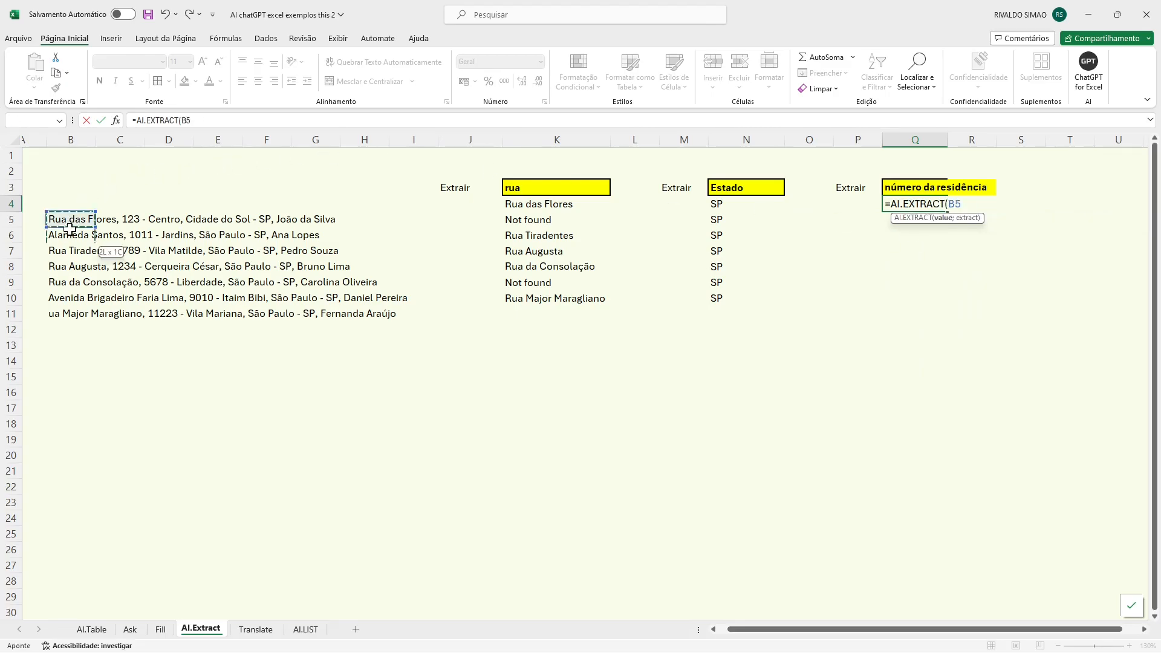
drag(70, 225, 63, 316)
text(;)
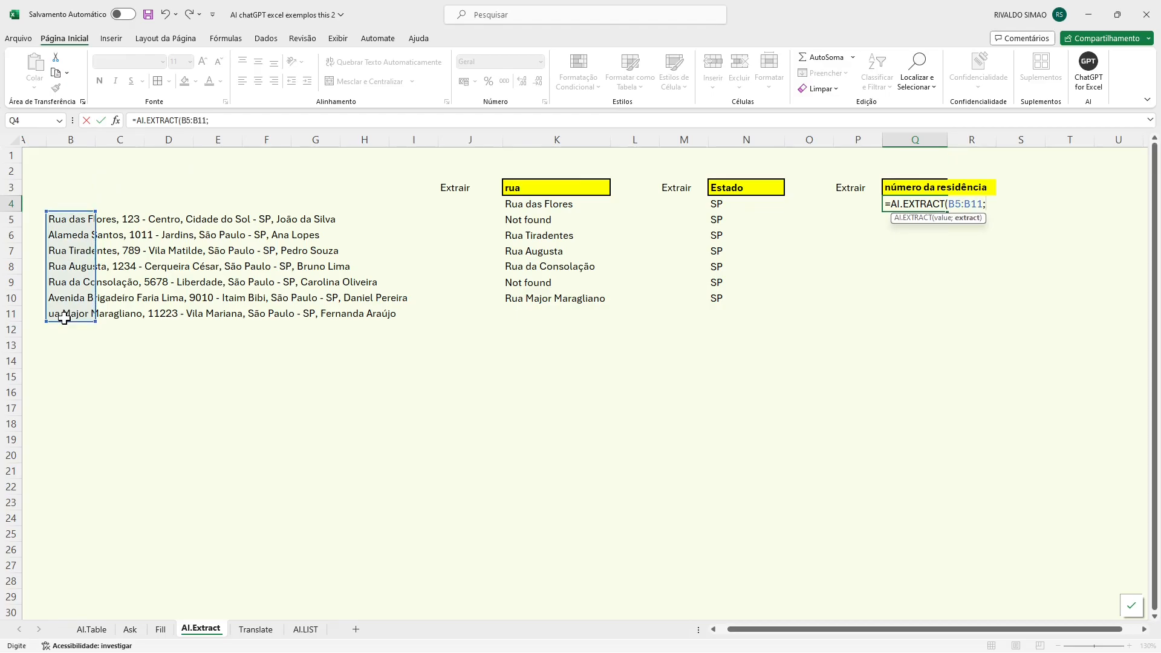
Step: Complete the Q4 formula with "número da residência" as the item to extract, and run it
text("NÚMERO)
key(BackSpace)
key(BackSpace)
key(BackSpace)
key(BackSpace)
key(BackSpace)
key(BackSpace)
key(Caps_Lock)
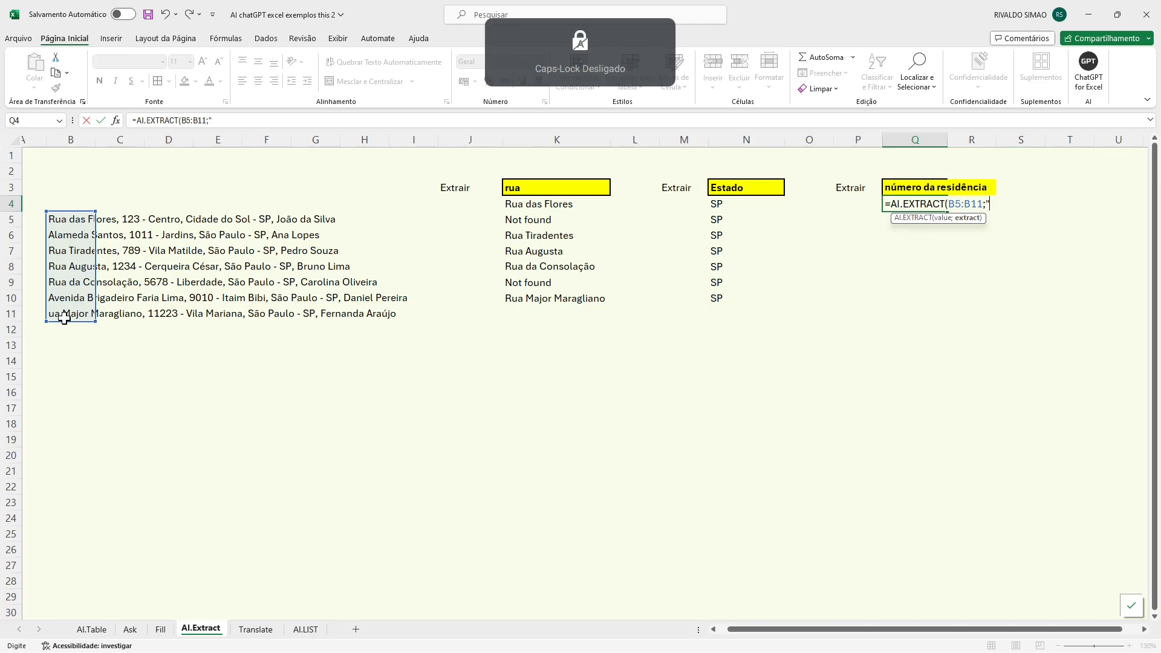
text(número)
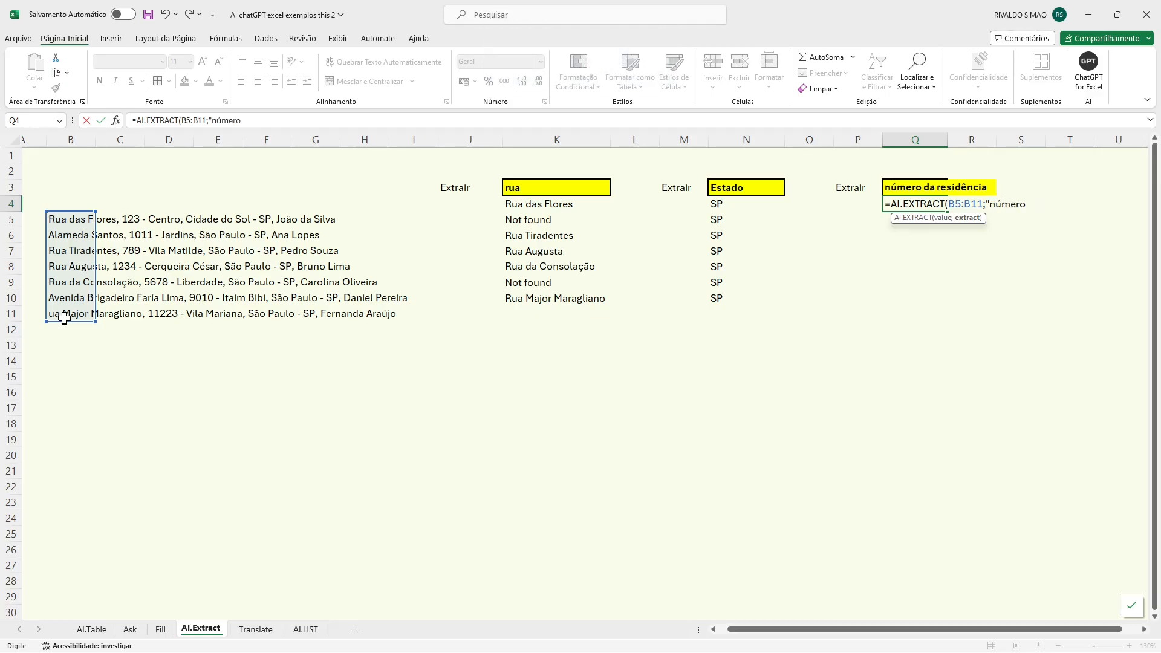
text( da residência))
key(Return)
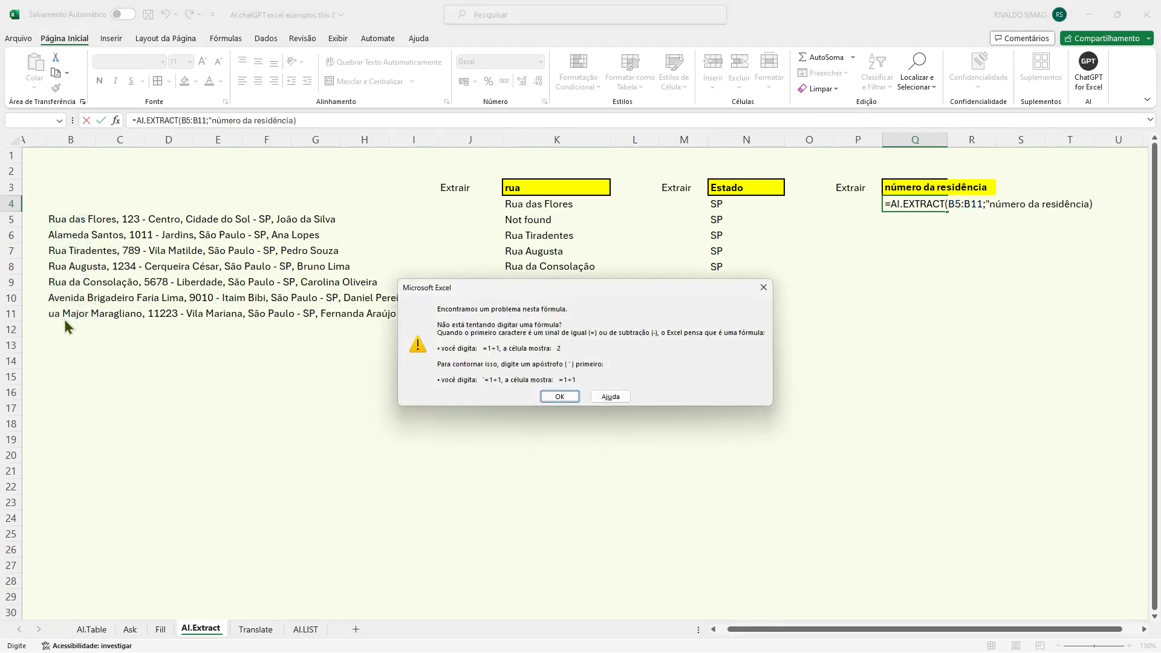
key(Return)
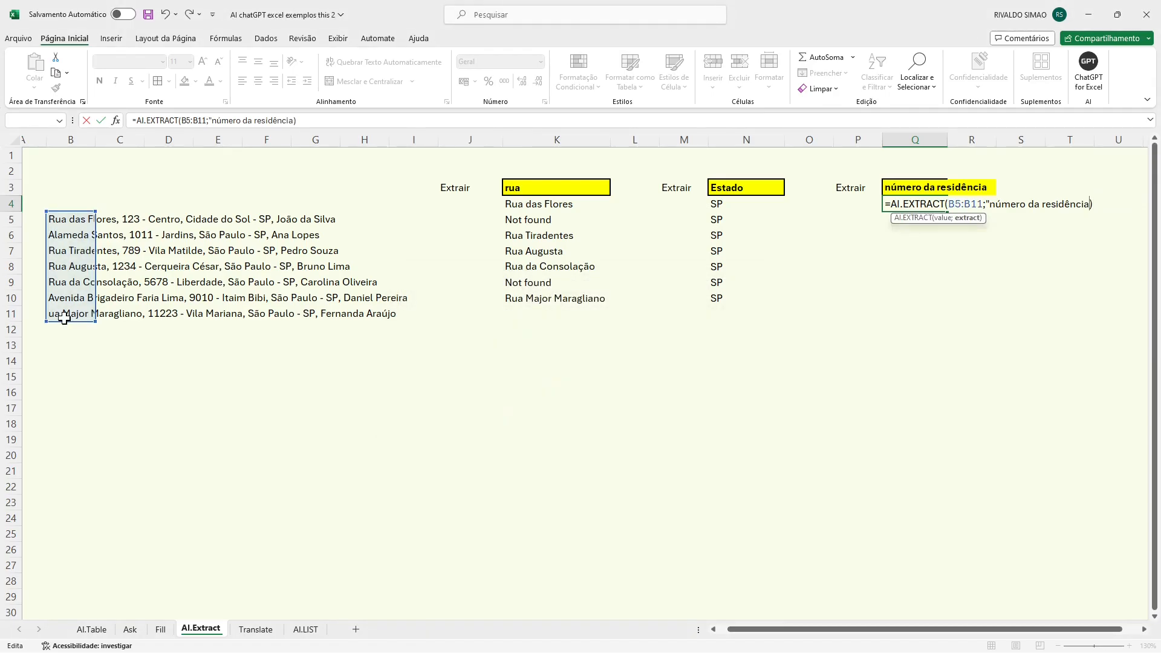
text(")
key(Return)
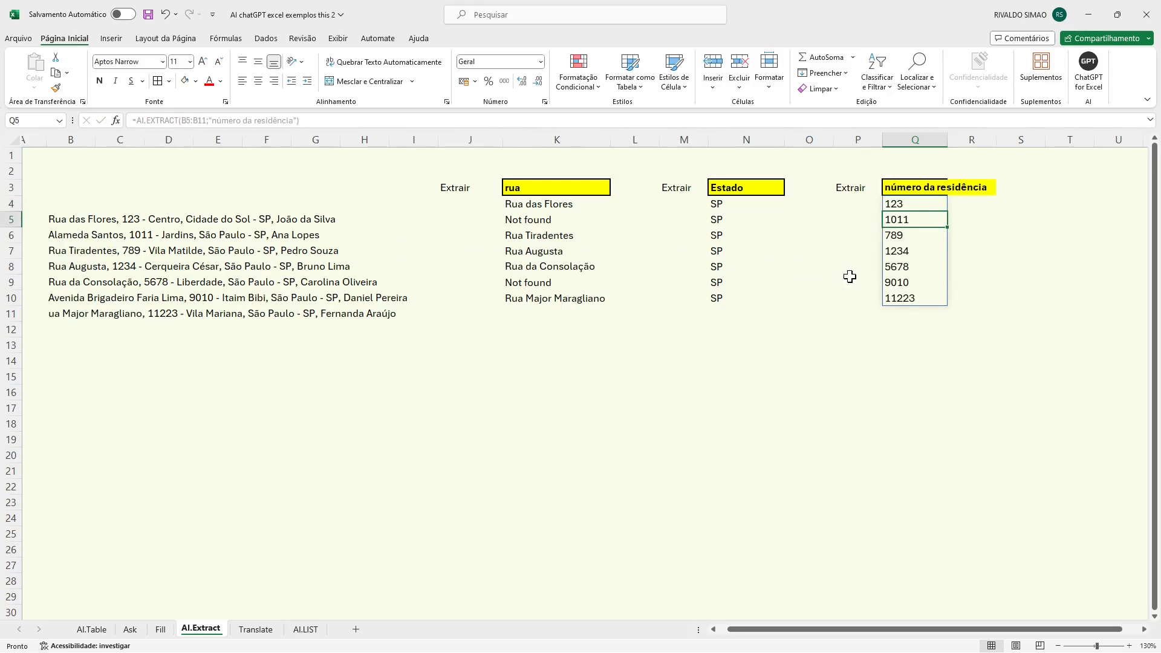
Step: Compare how the AI.EXTRACT formulas in N4 and Q4 specify what to extract, leaving both unedited
click(897, 202)
double_click(900, 202)
key(Escape)
click(731, 203)
double_click(730, 204)
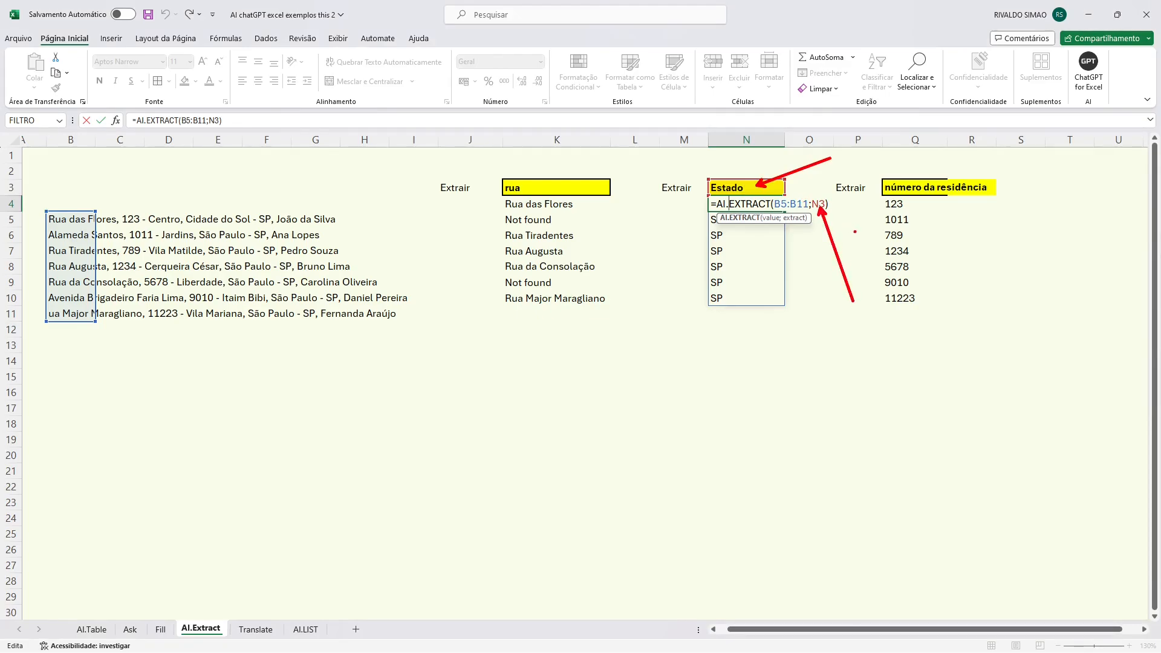
click(905, 205)
key(Escape)
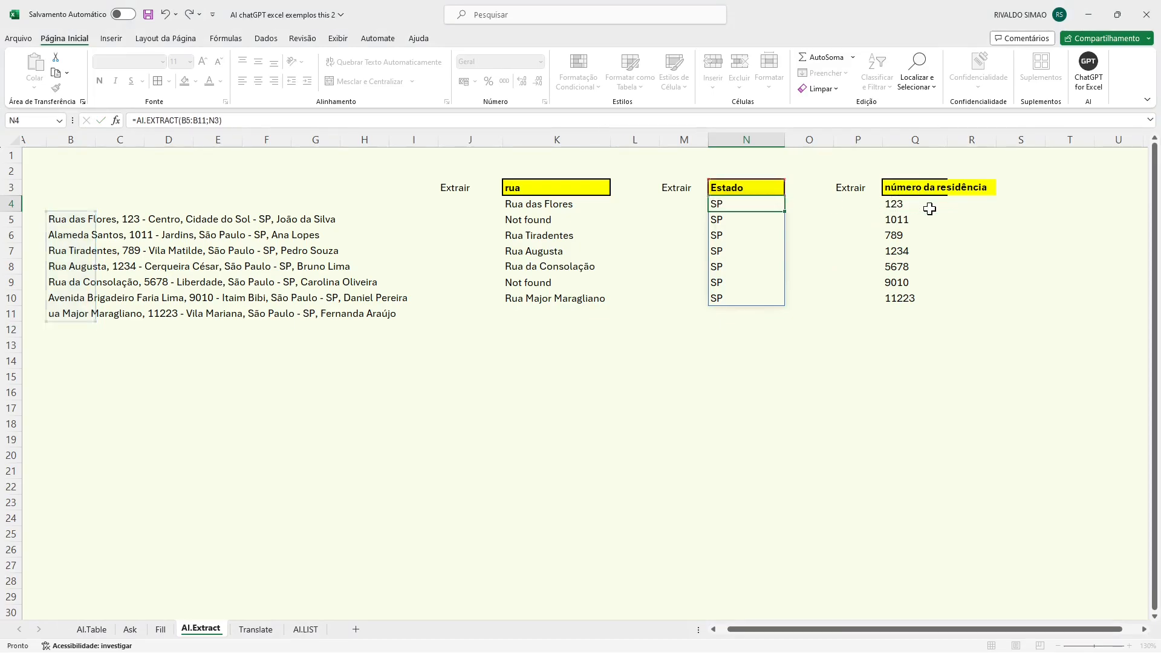
double_click(908, 204)
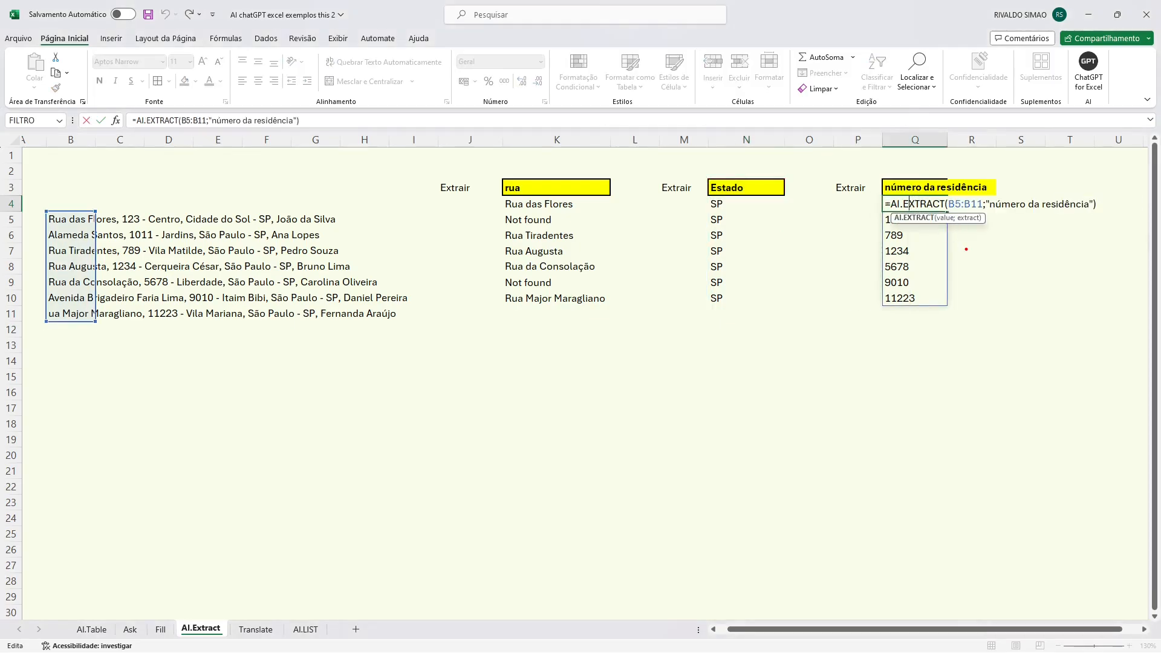
drag(1031, 215, 1043, 323)
key(Escape)
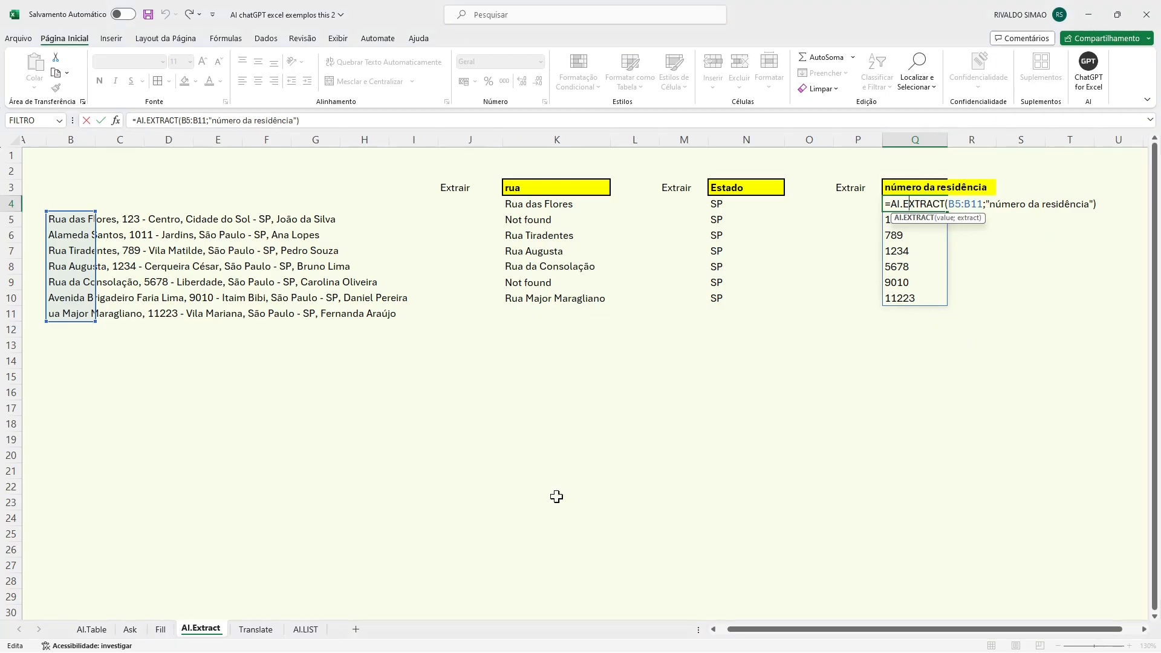
Step: On the Translate sheet, translate the text in C4 into Portuguese with =AI.TRANSLATE(C4;"português") in C8
click(266, 630)
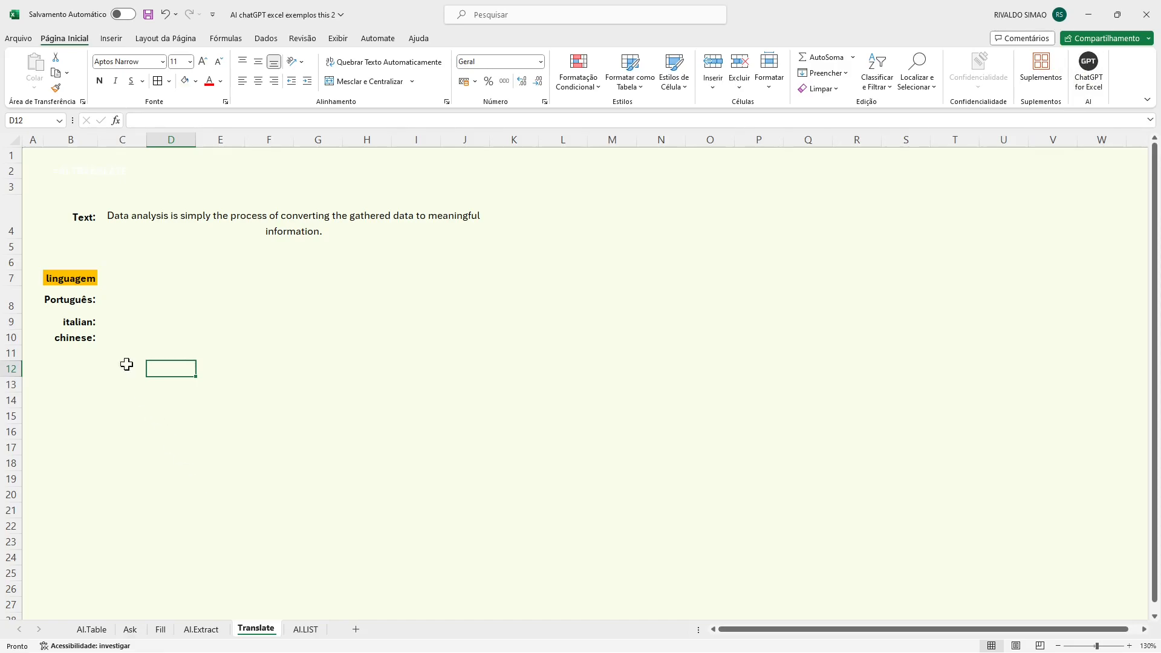
click(133, 302)
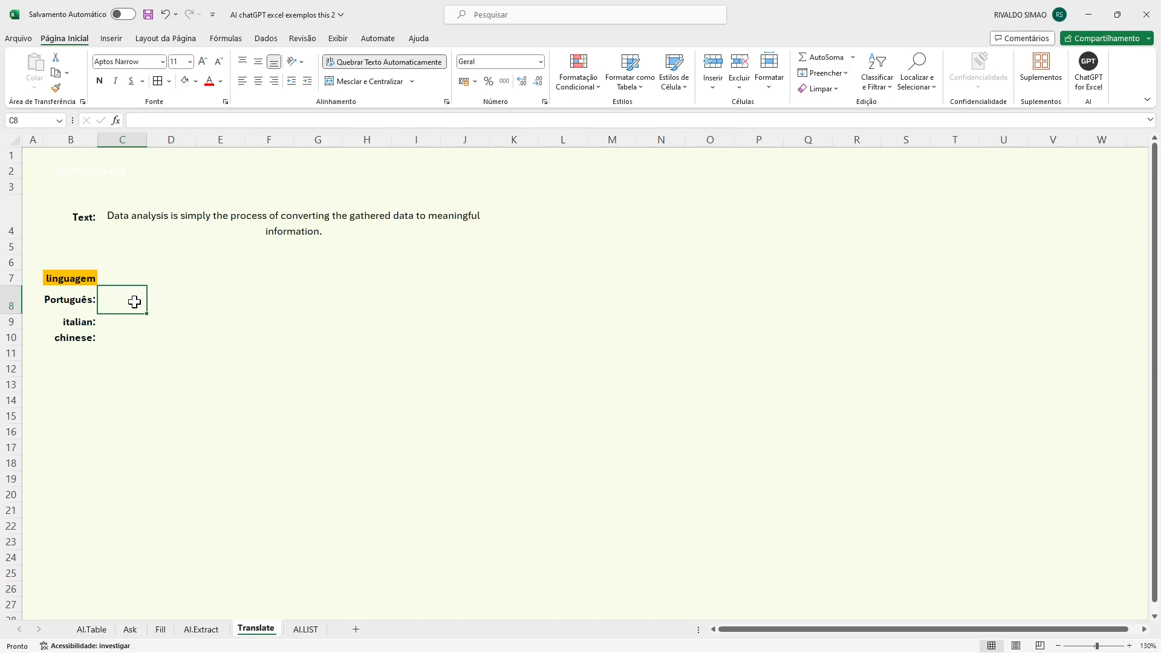
text(=AI)
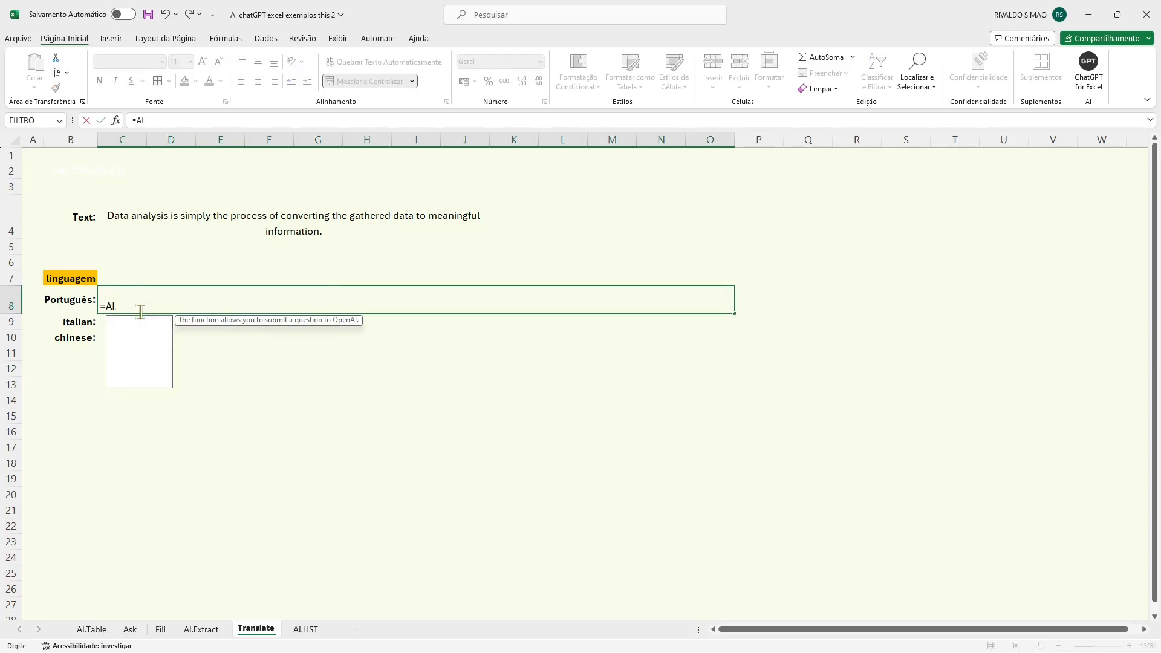
text(.TRANS)
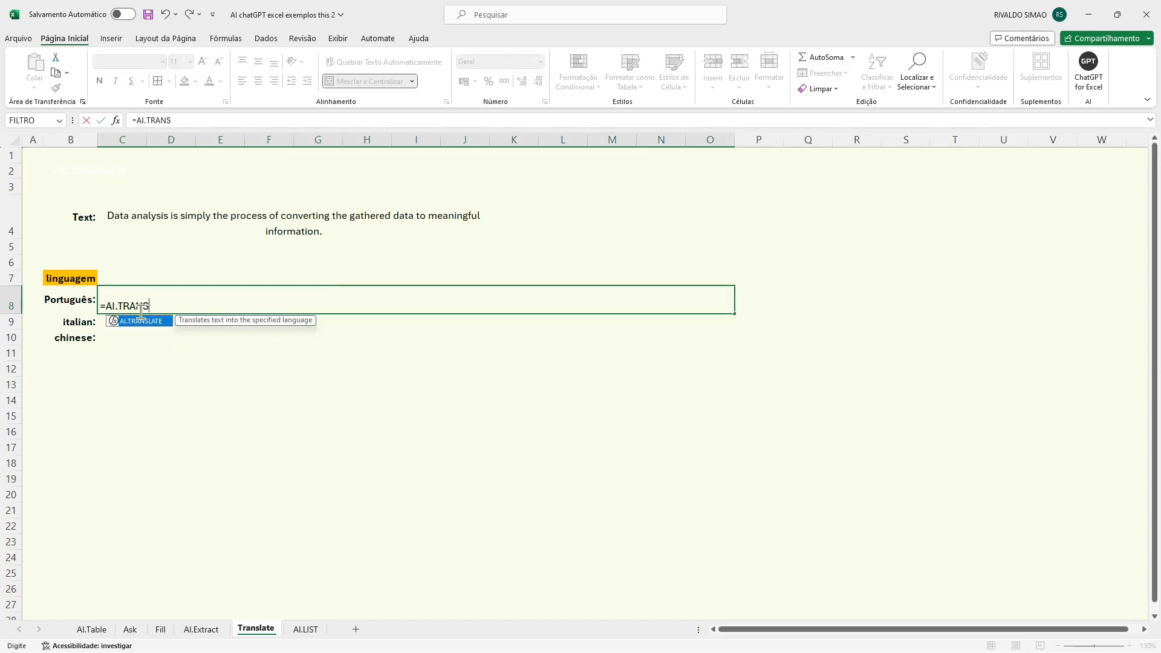
text(LATE()
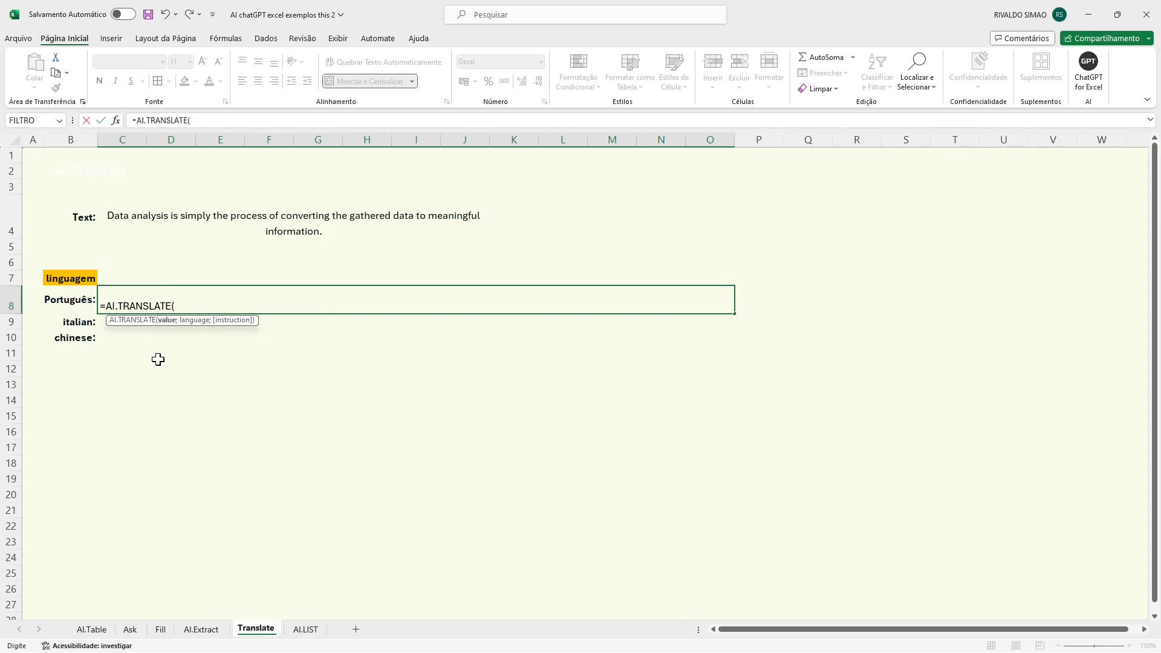
click(121, 216)
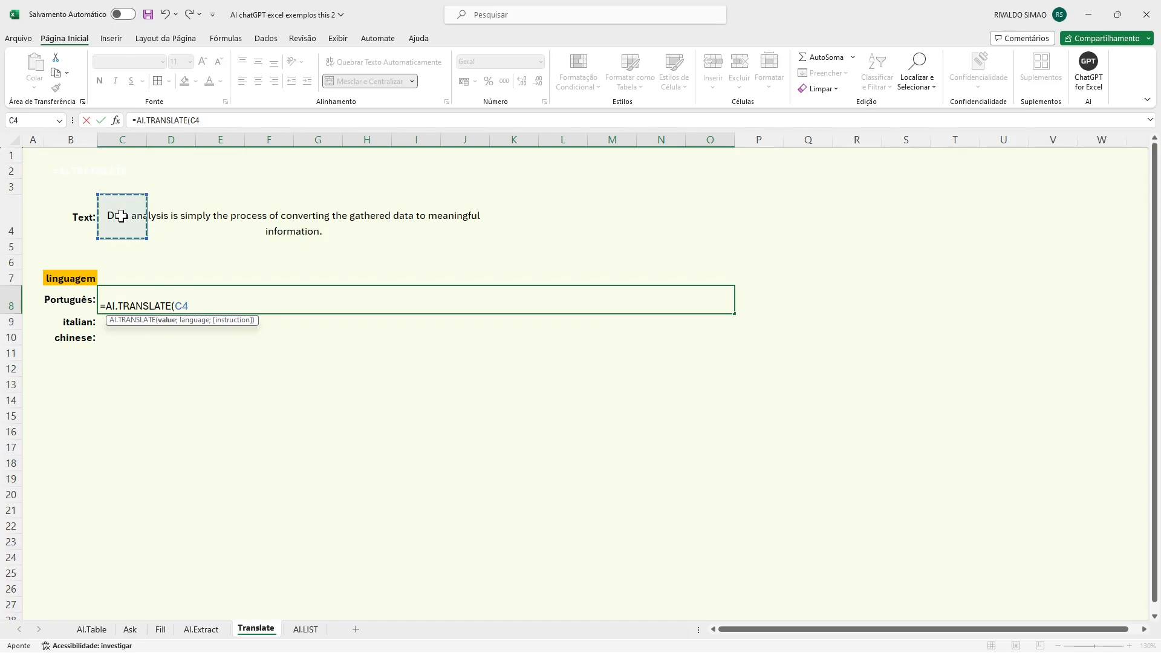
text(;)
text(portu)
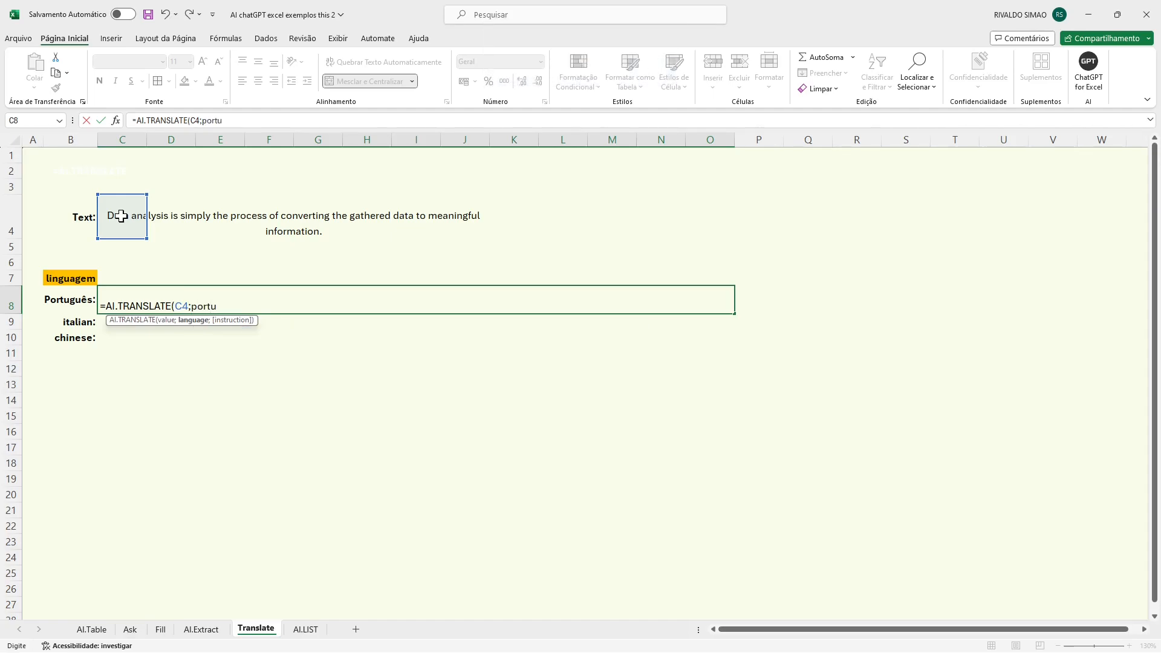
text(guês))
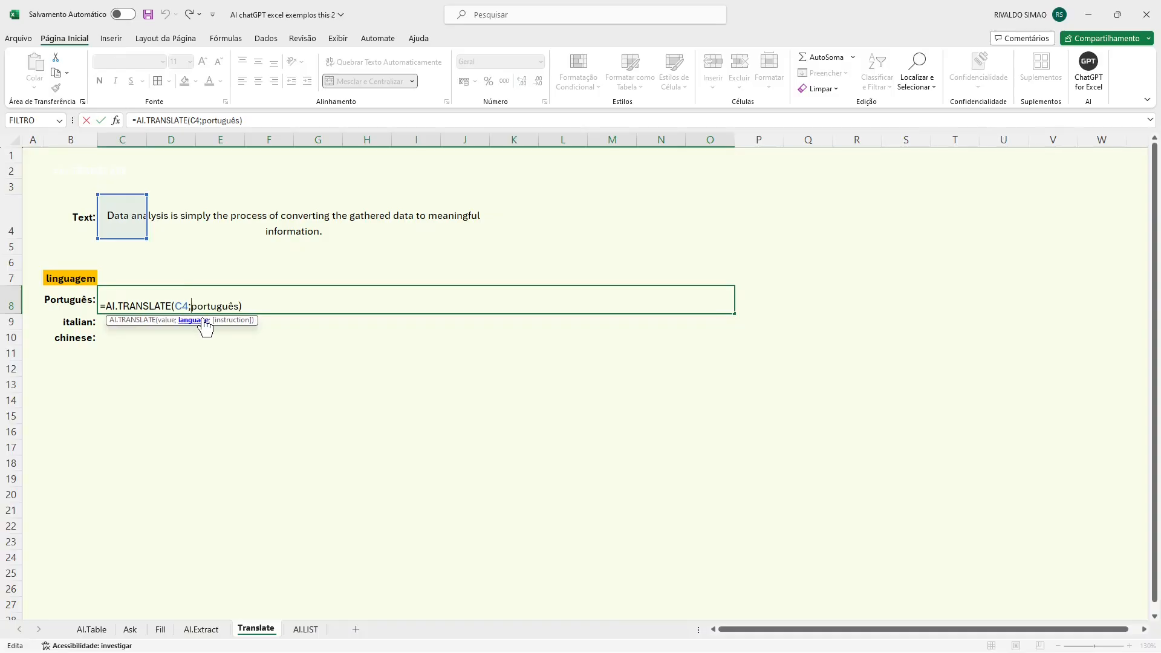
text(")
text(")
key(Return)
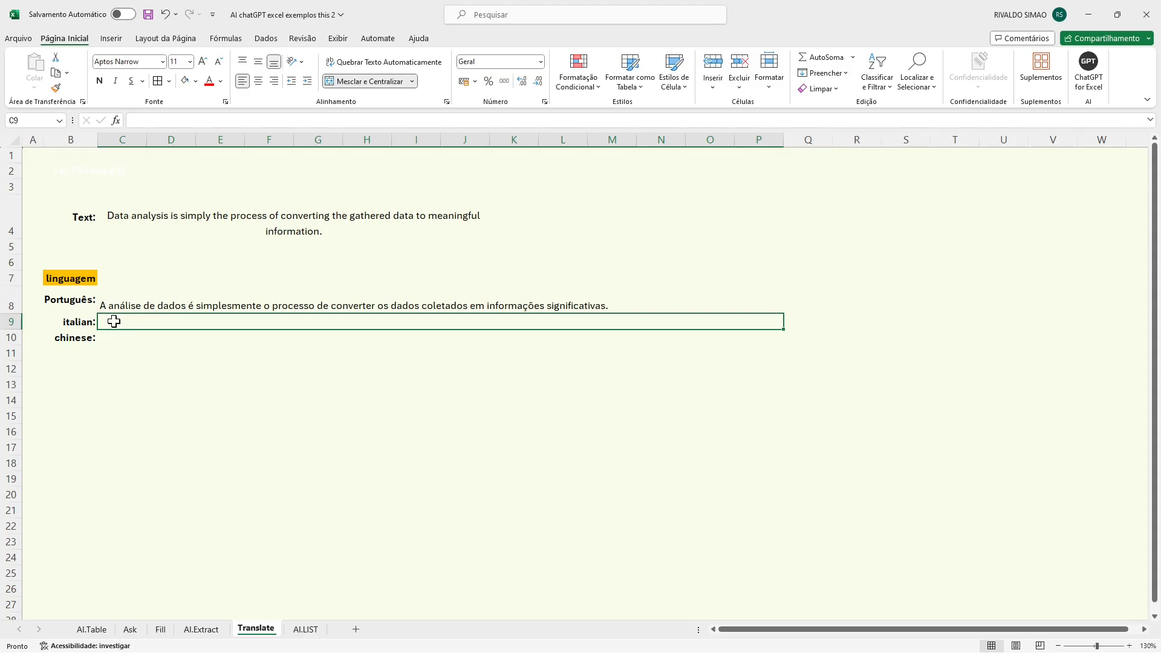
Step: Enter =AI.TRANSLATE(C4;italian) in C9, with the language name unquoted
text(=a)
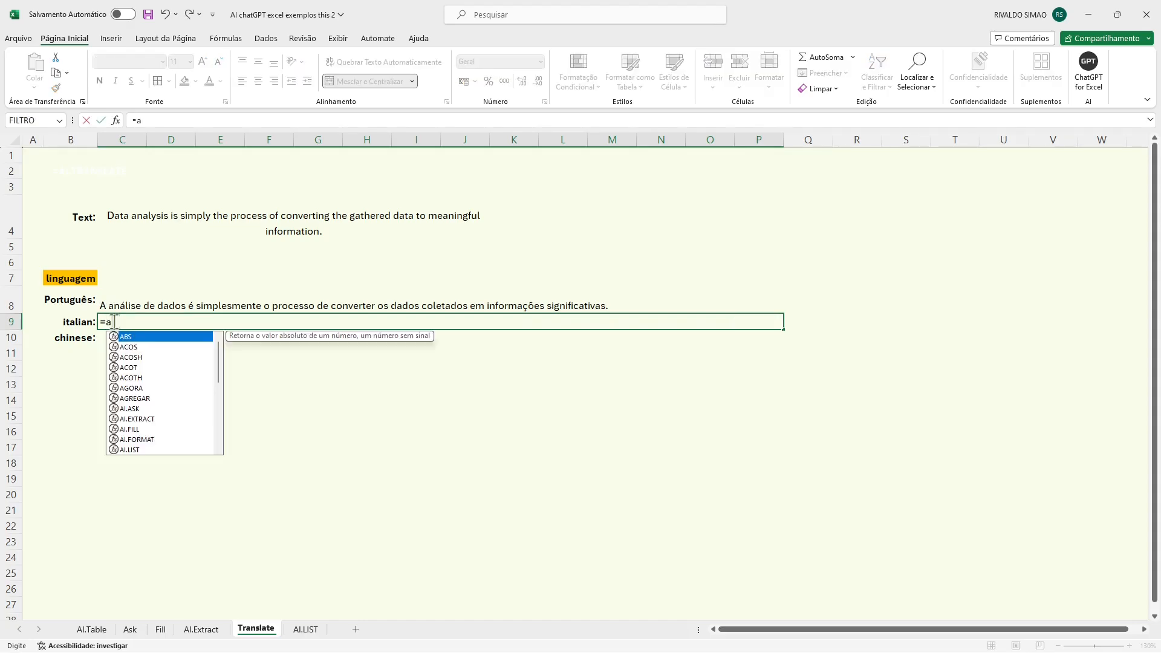
text(i.tra)
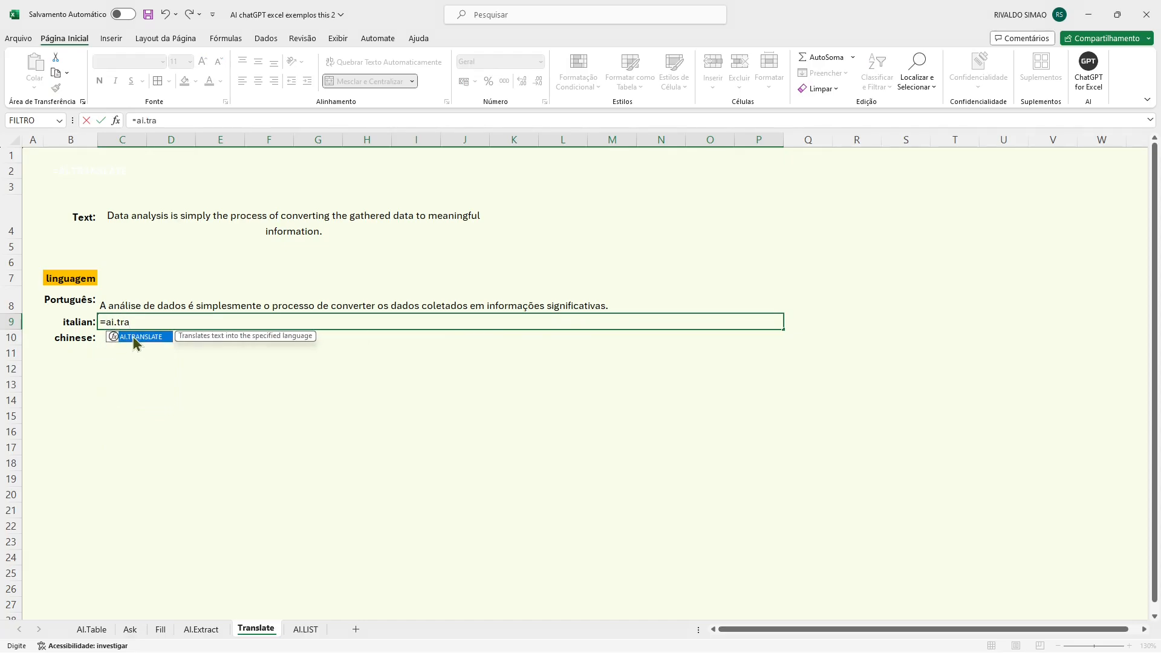
double_click(148, 337)
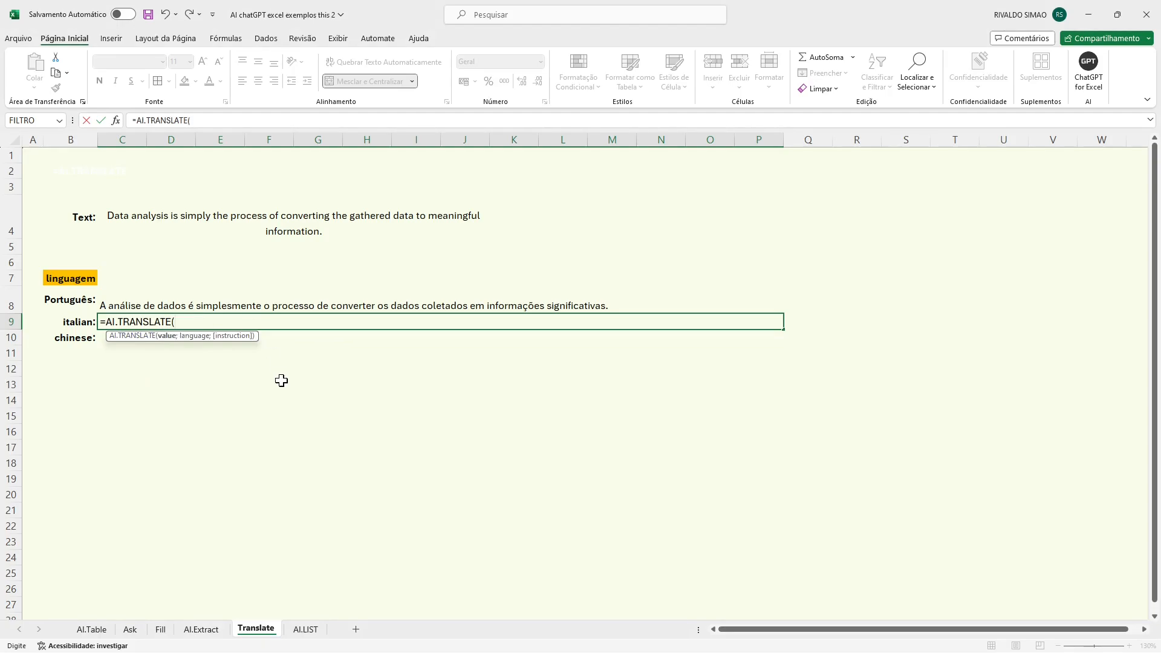
click(119, 216)
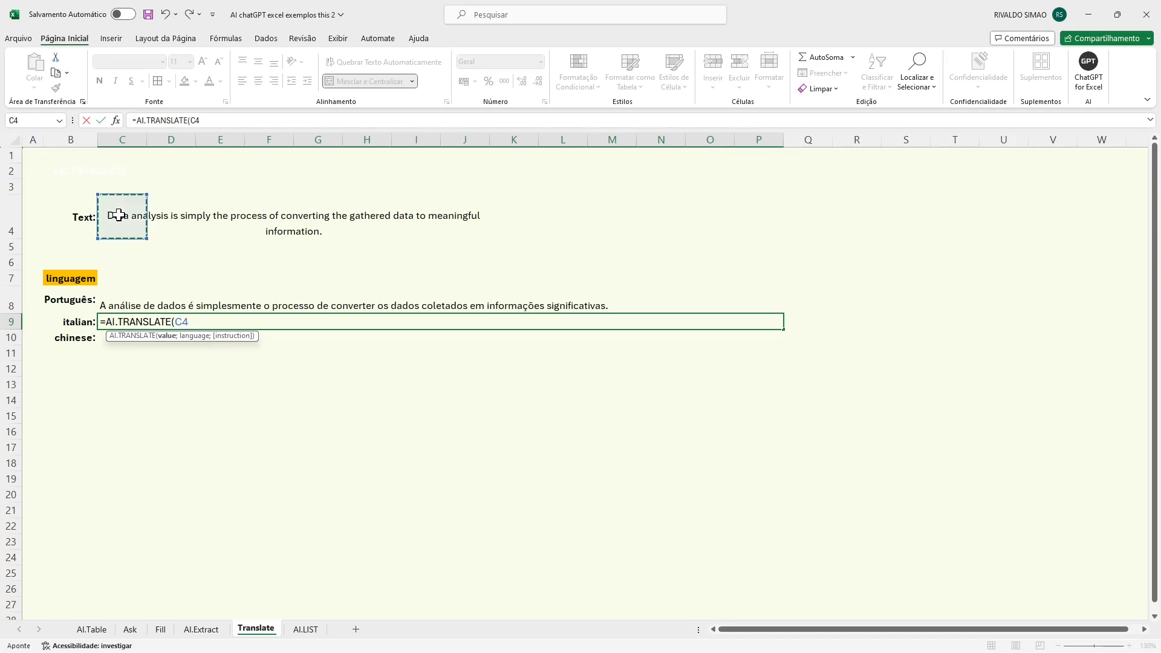
text(;italian)
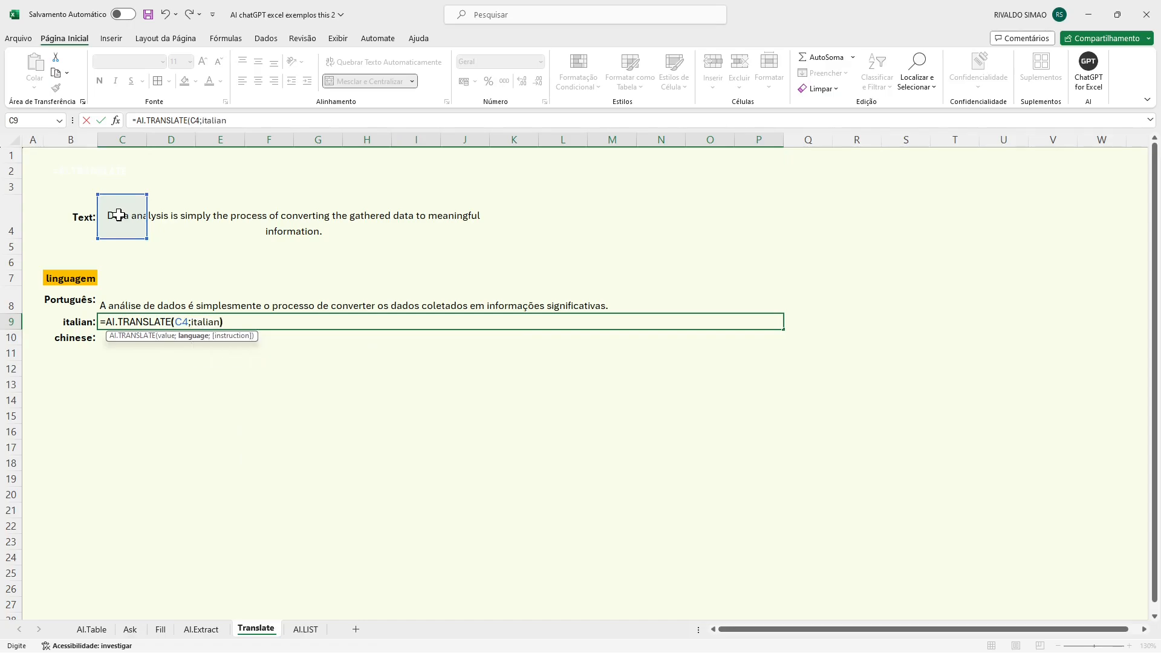
text())
key(Return)
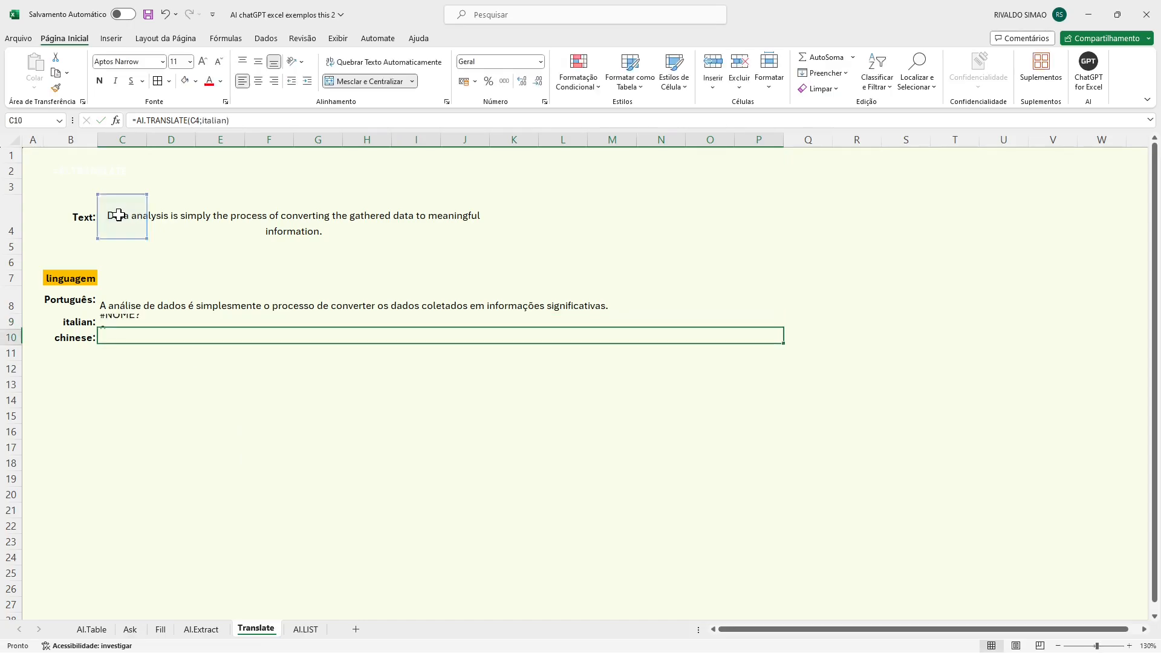
Step: Correct the C9 formula by enclosing the language italian in quotation marks, and run it
double_click(119, 321)
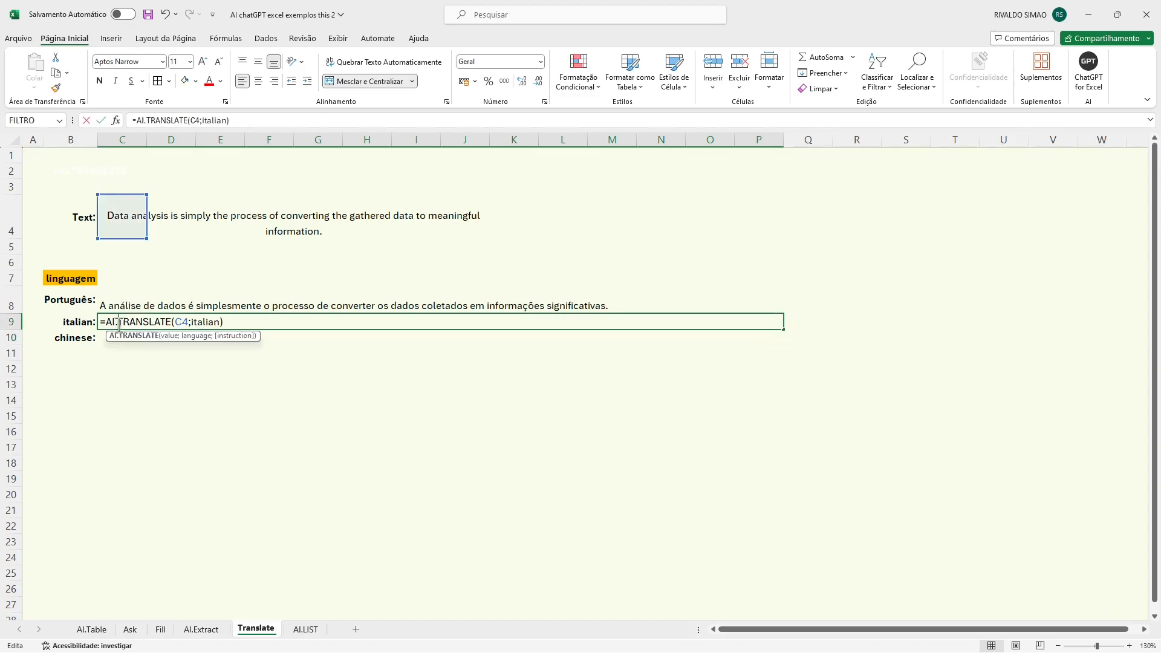
click(193, 322)
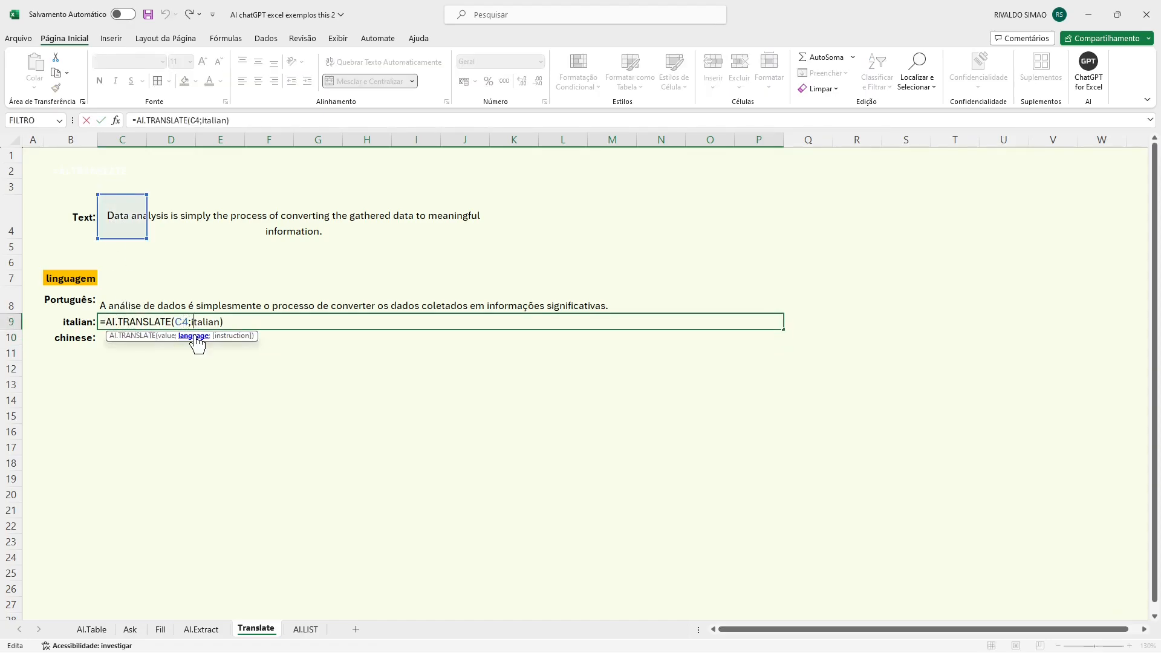
text(")
text(")
key(Return)
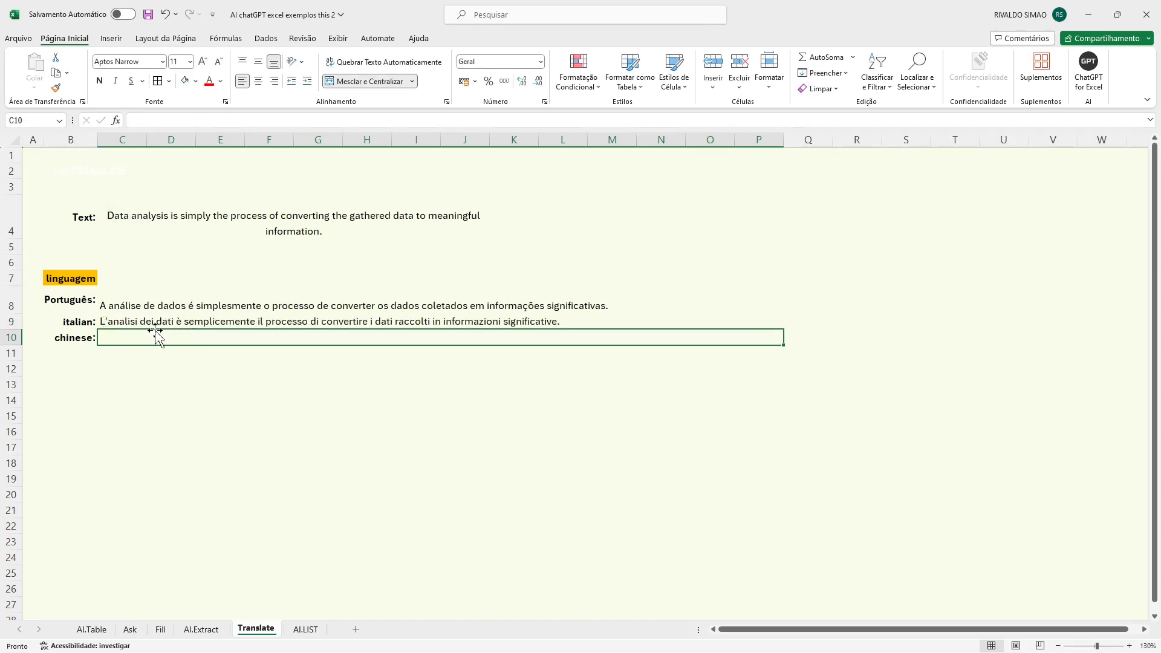
Step: Start an AI.TRANSLATE formula in C10 for the Chinese row and close the function's help page in the browser
double_click(115, 338)
text(=)
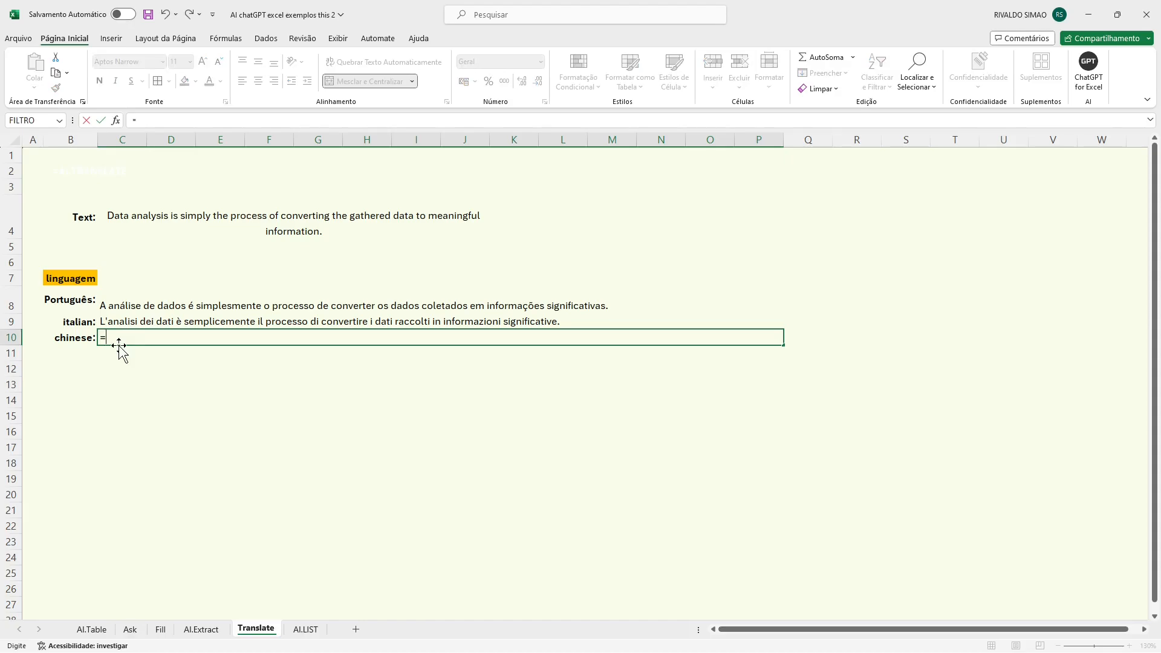
text(ai.tra)
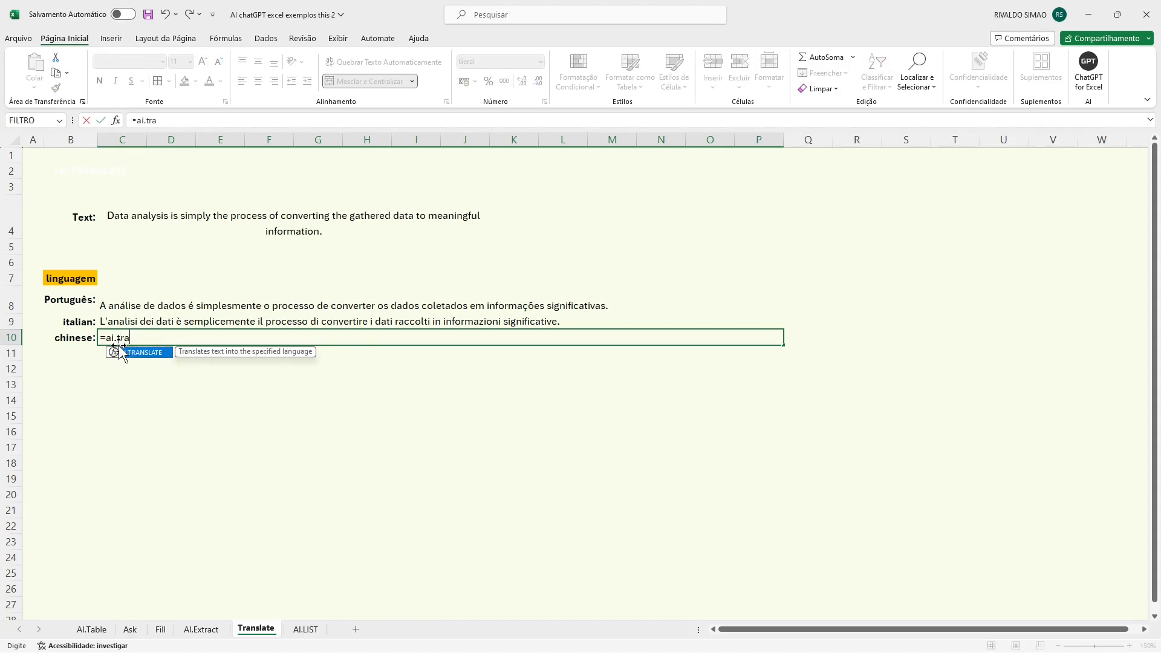
double_click(156, 355)
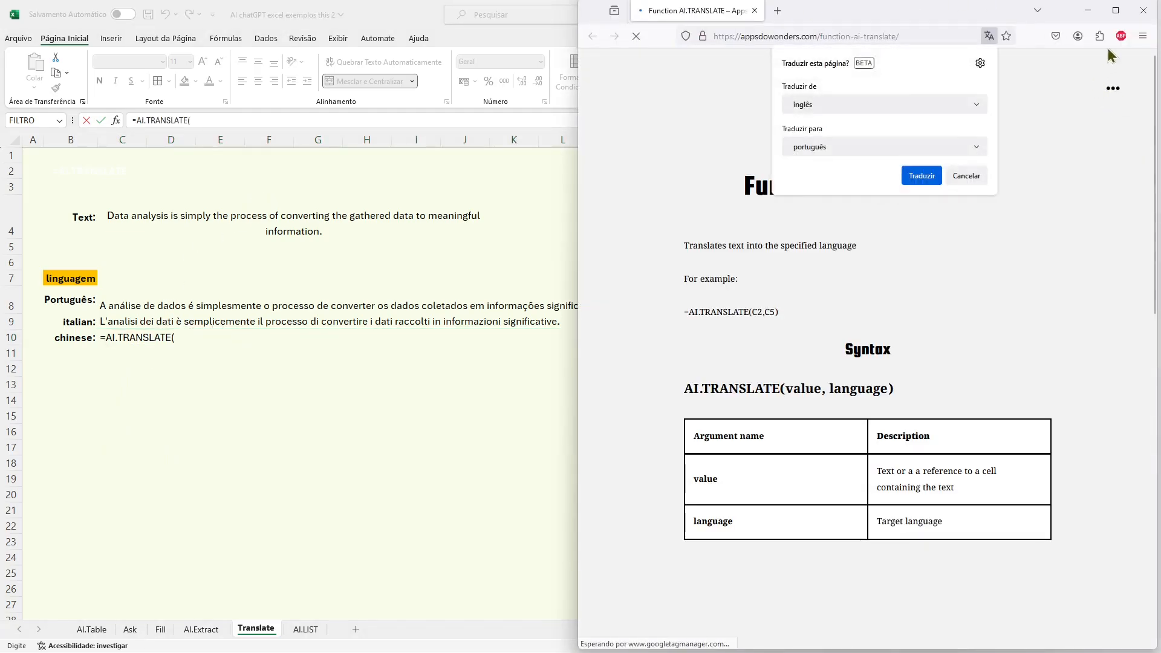
click(1142, 12)
click(1142, 14)
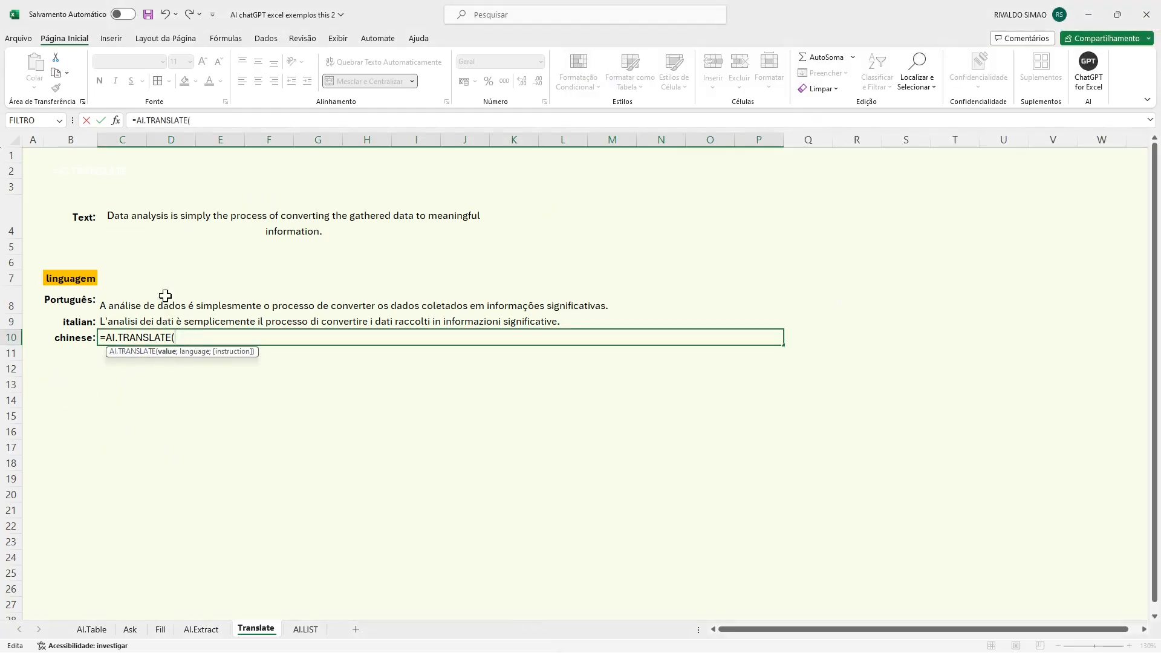
Step: Complete the C10 formula with C4 as the value and "chinese" as the language, and run it
click(113, 213)
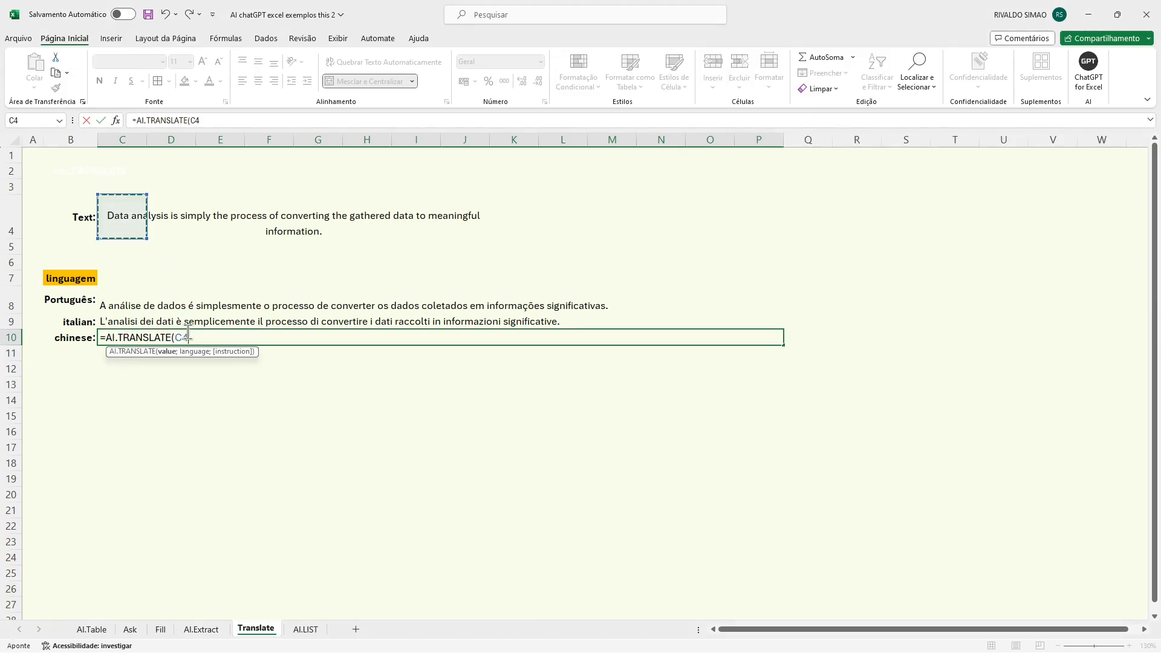
text(;")
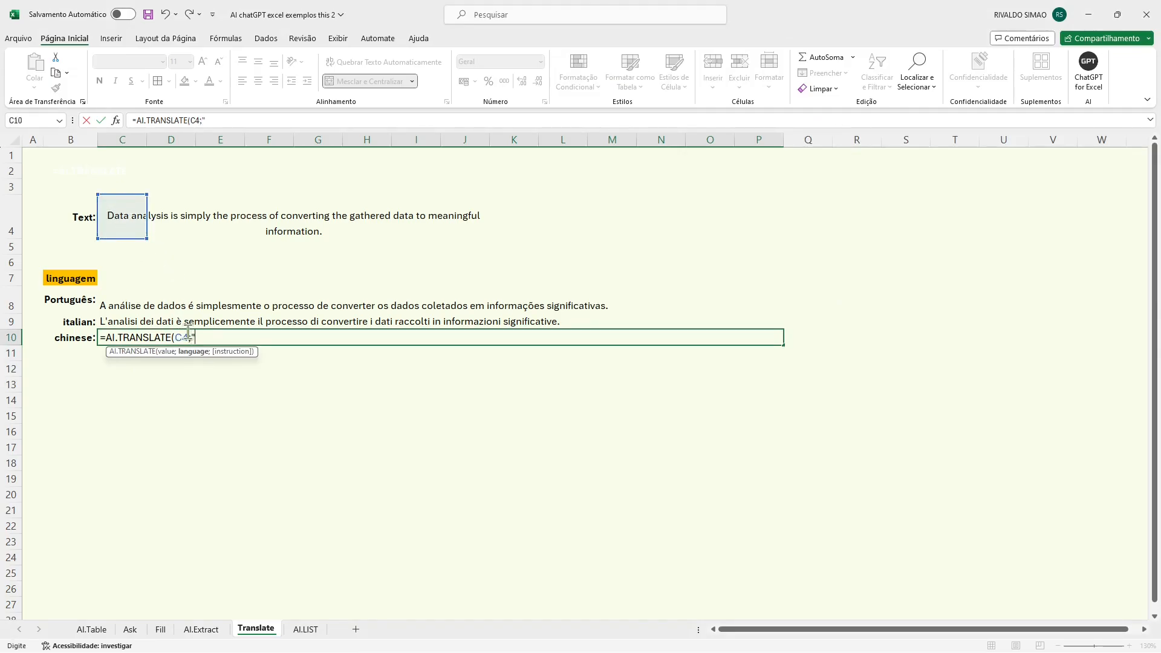
text(chinese"))
key(Return)
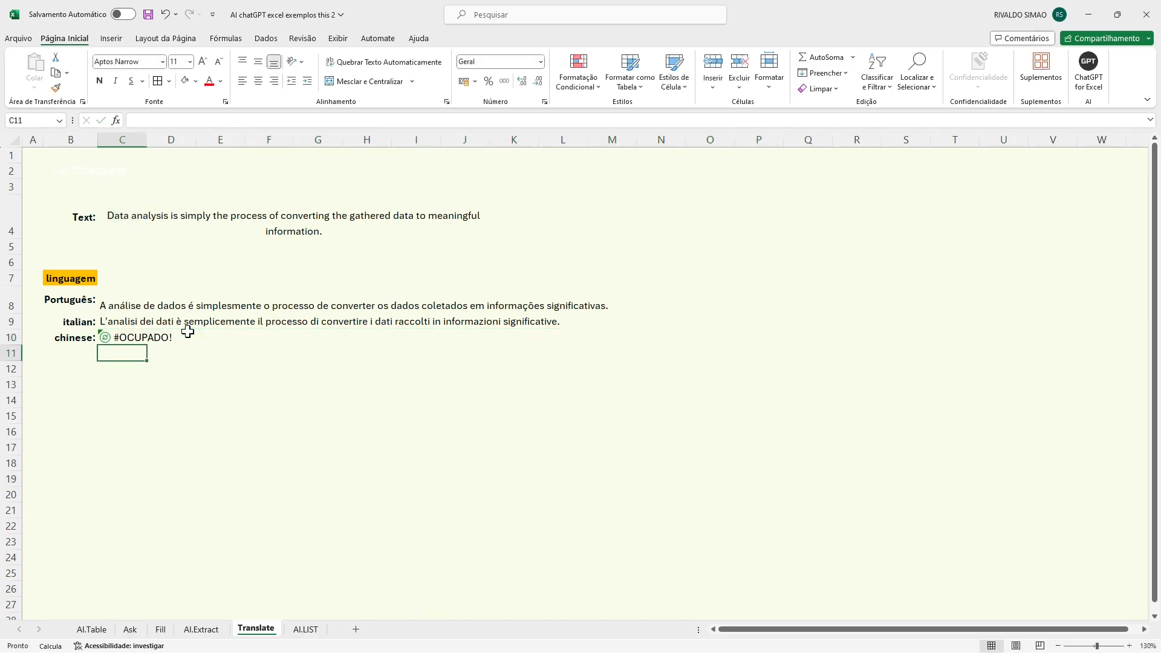
click(185, 373)
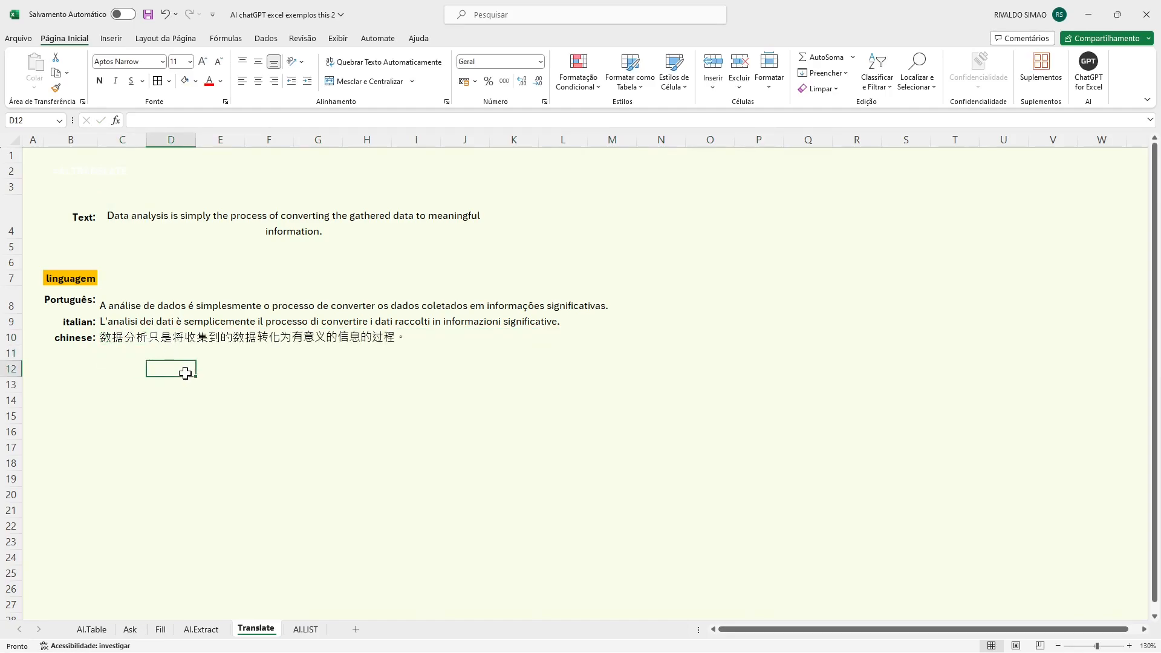
Step: On the AI.LIST sheet, submit the prompt in D6 to GPT with =AI.ASK(D6) in C8
click(306, 629)
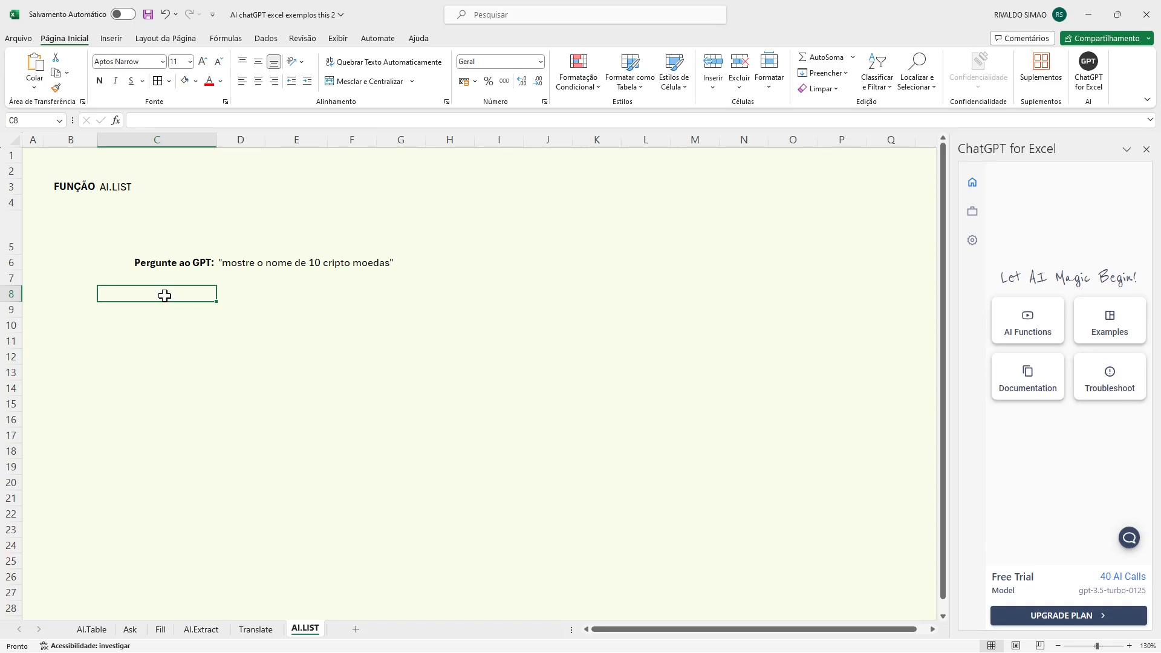
text(=a)
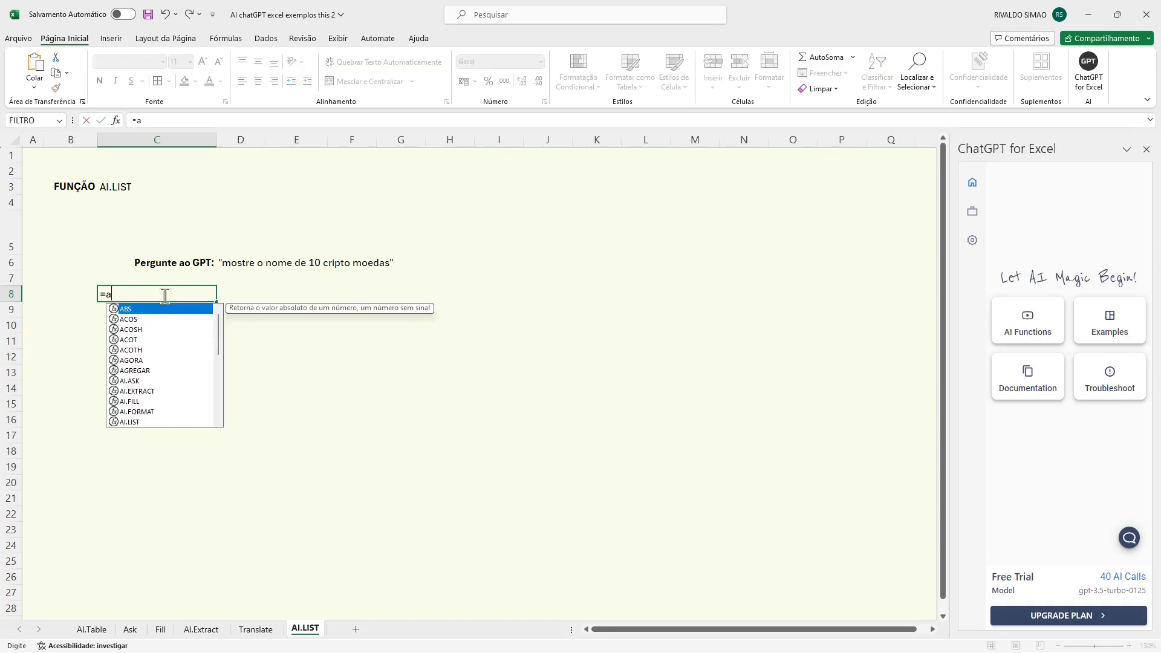
text(i)
key(Caps_Lock)
text(.ASK)
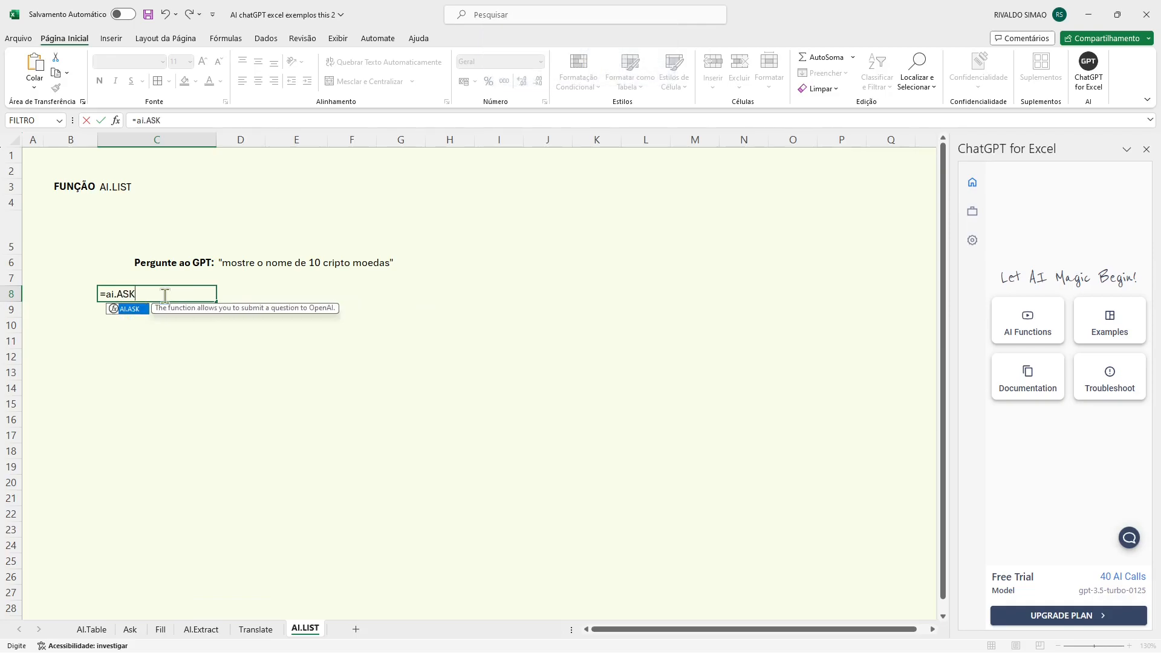
text(()
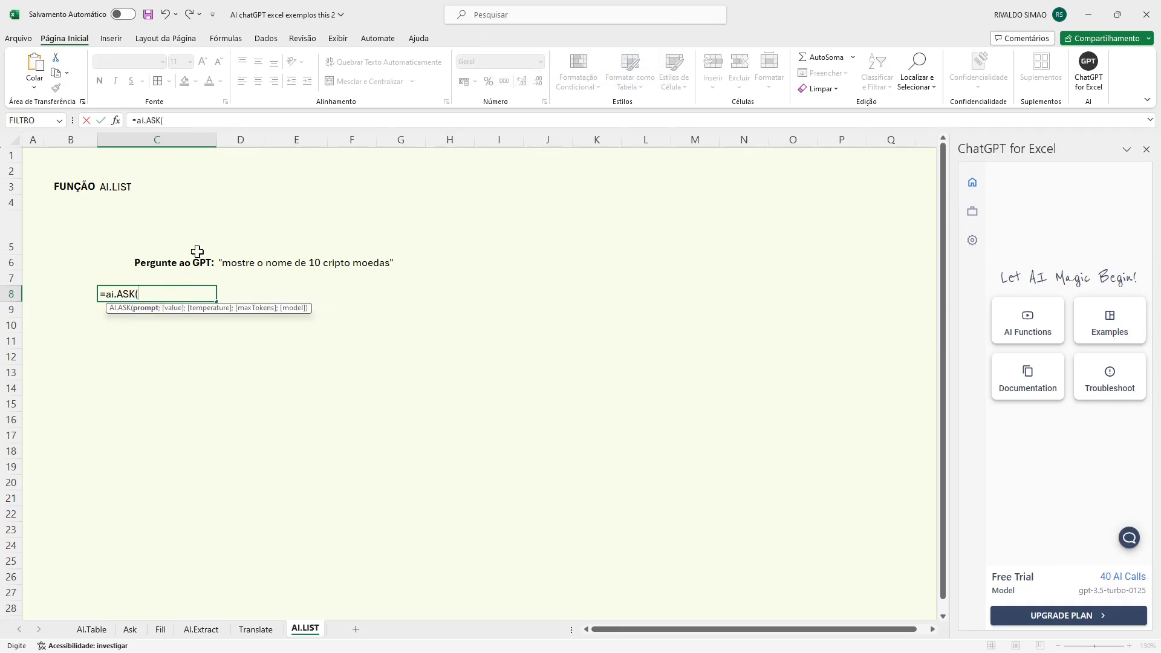
click(225, 262)
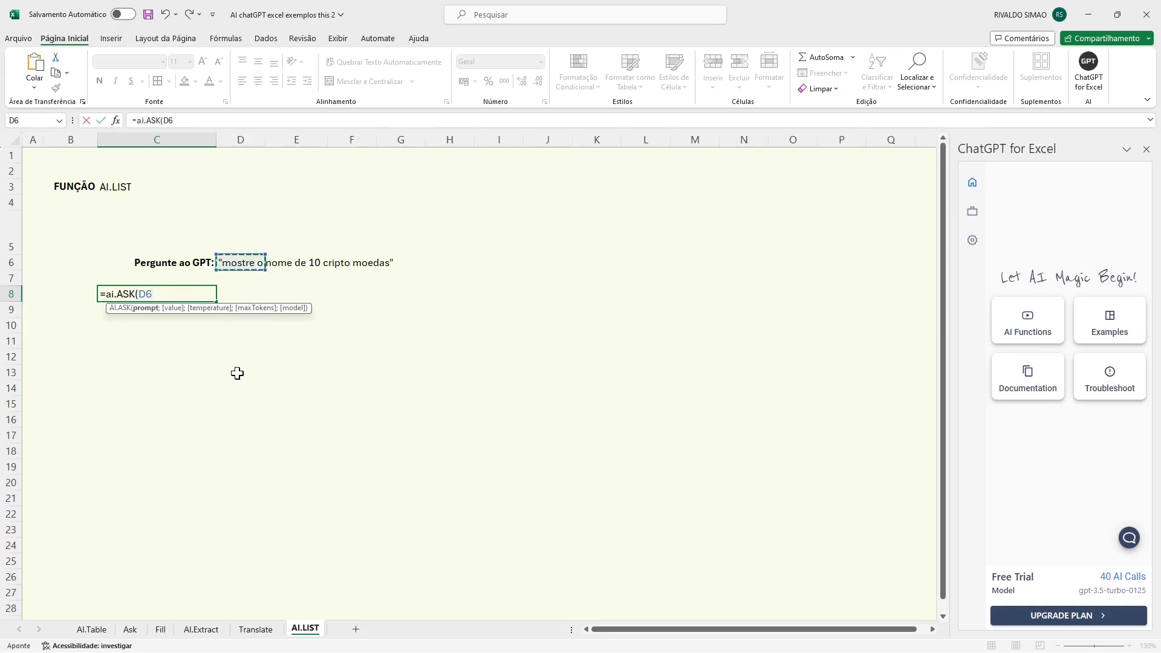
text())
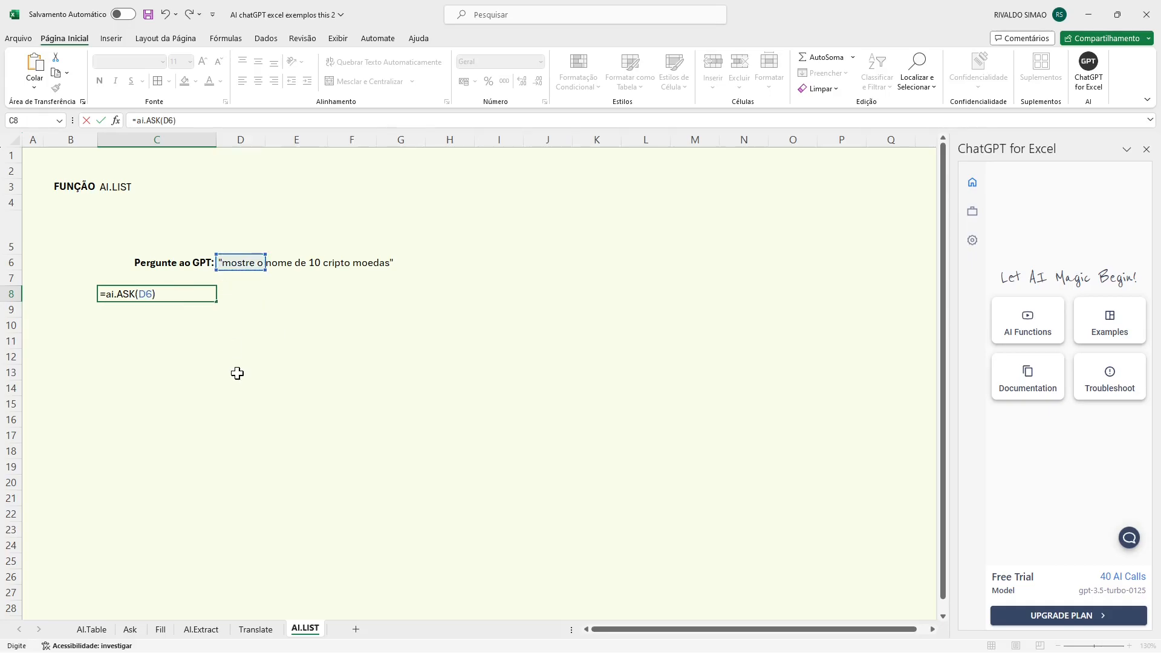
key(Return)
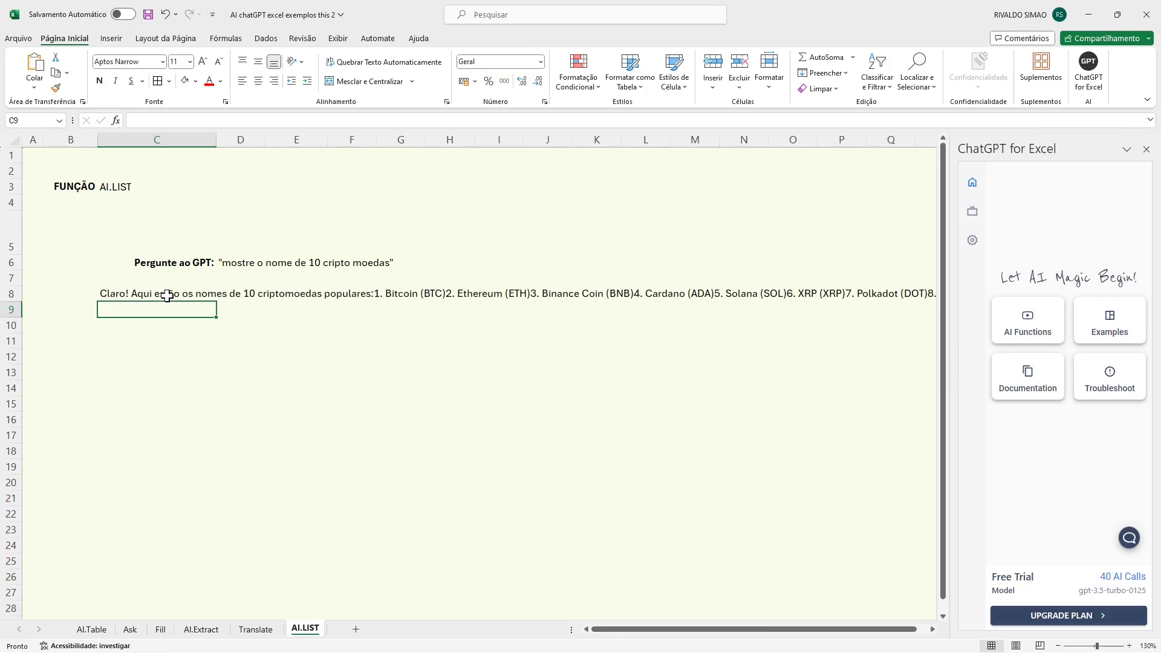
Step: Read the AI.ASK answer along row 8 to its end, and return to the start of the row
click(433, 296)
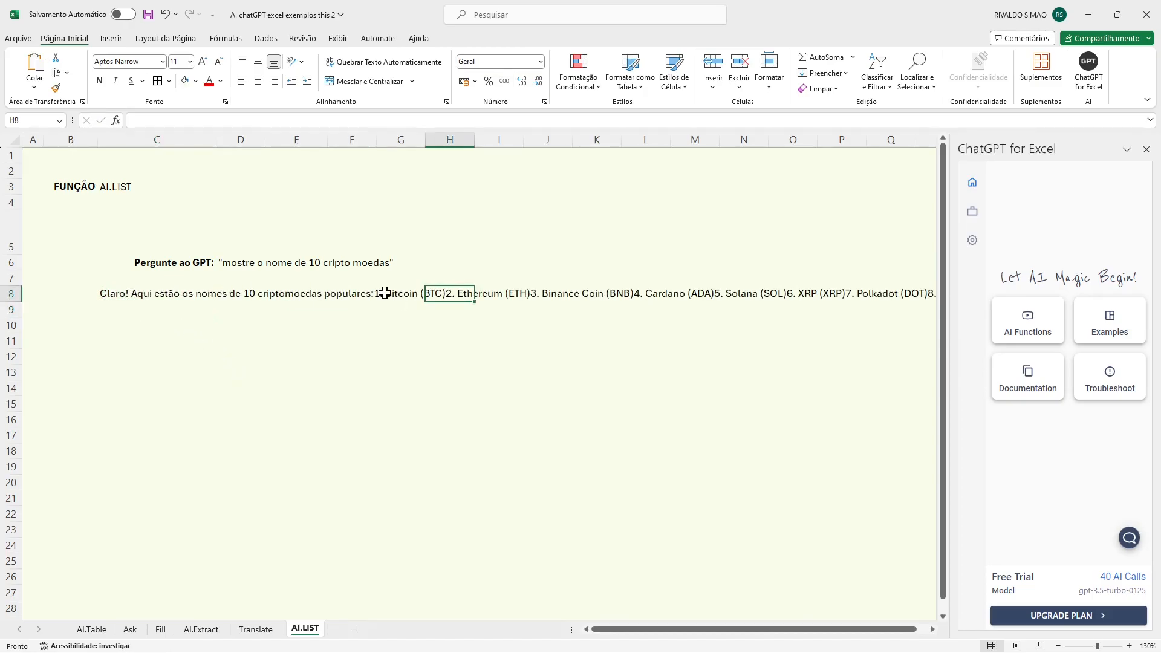
key(Right)
key(Right)
key(Right)
key(Right)
key(Right)
key(Right)
key(Right)
key(Right)
key(Right)
key(Right)
key(Right)
key(Right)
key(Right)
key(Right)
key(Right)
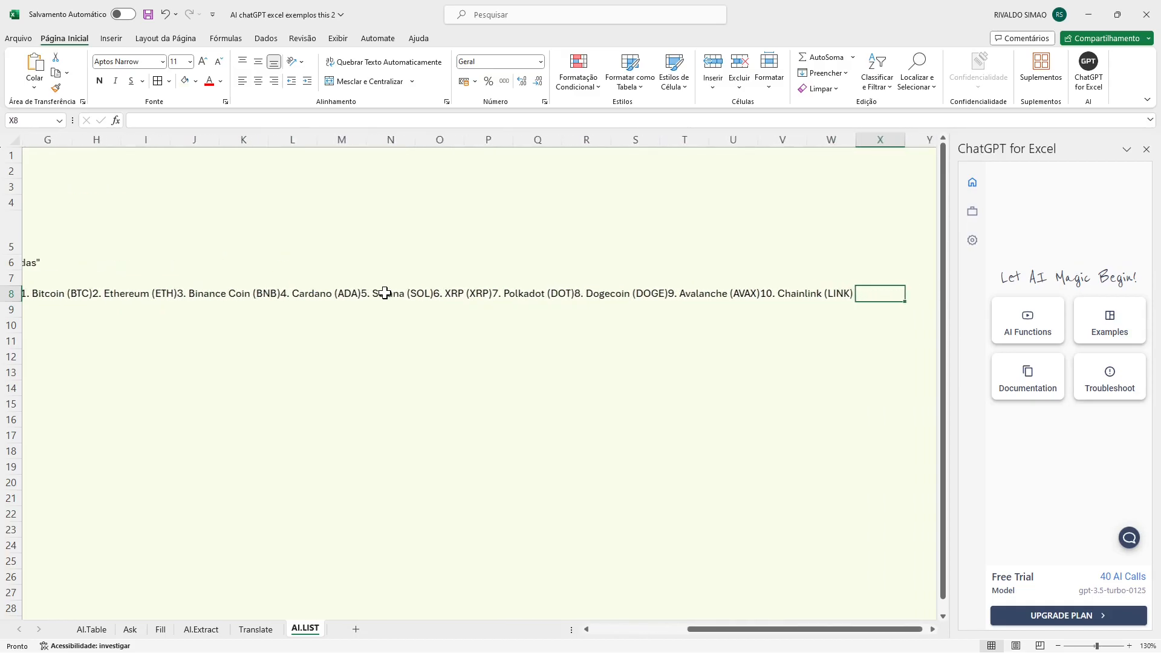
key(Left)
key(Left)
key(Left)
key(Left)
key(Left)
key(Left)
key(Left)
key(Left)
key(Left)
key(Left)
key(Left)
key(Left)
key(Left)
key(Left)
key(Left)
key(Left)
key(Left)
key(Left)
key(Left)
key(Left)
key(Right)
key(Right)
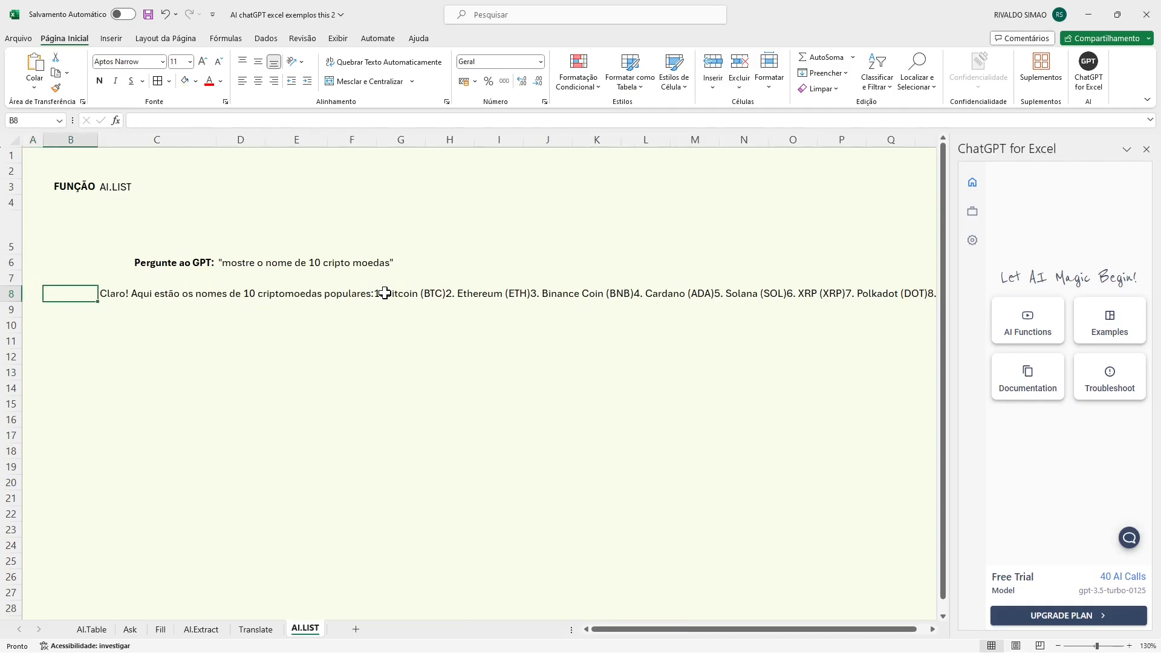
Step: Generate a list from the prompt in D6 with =AI.LIST(D6) in C10
key(Down)
key(Down)
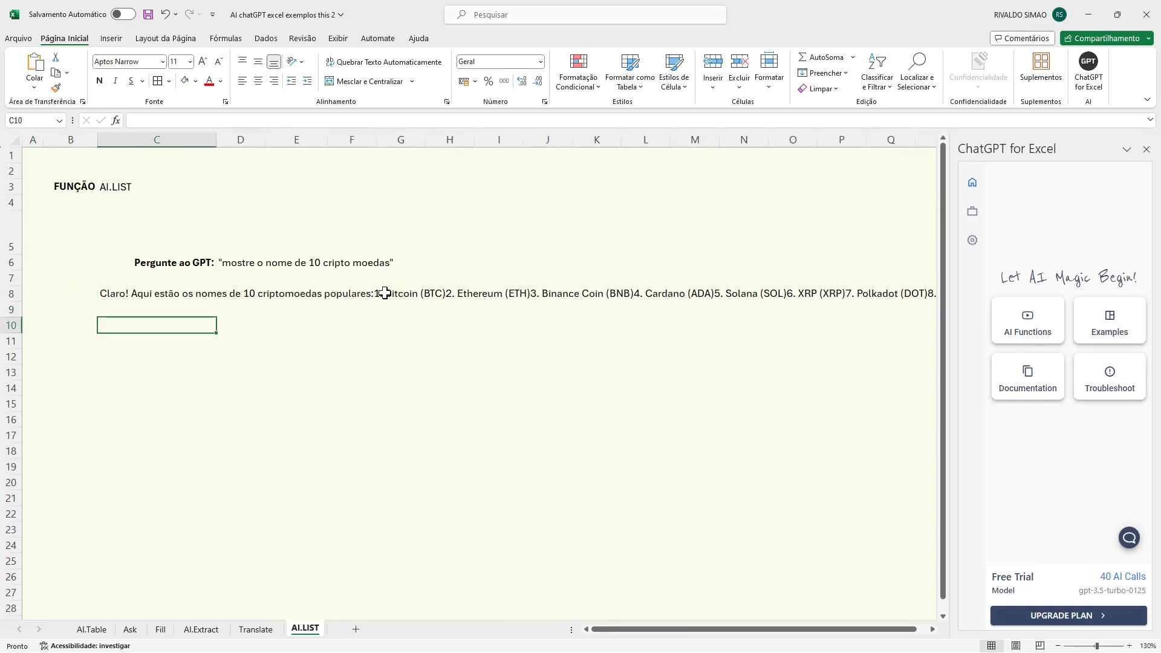
text(=)
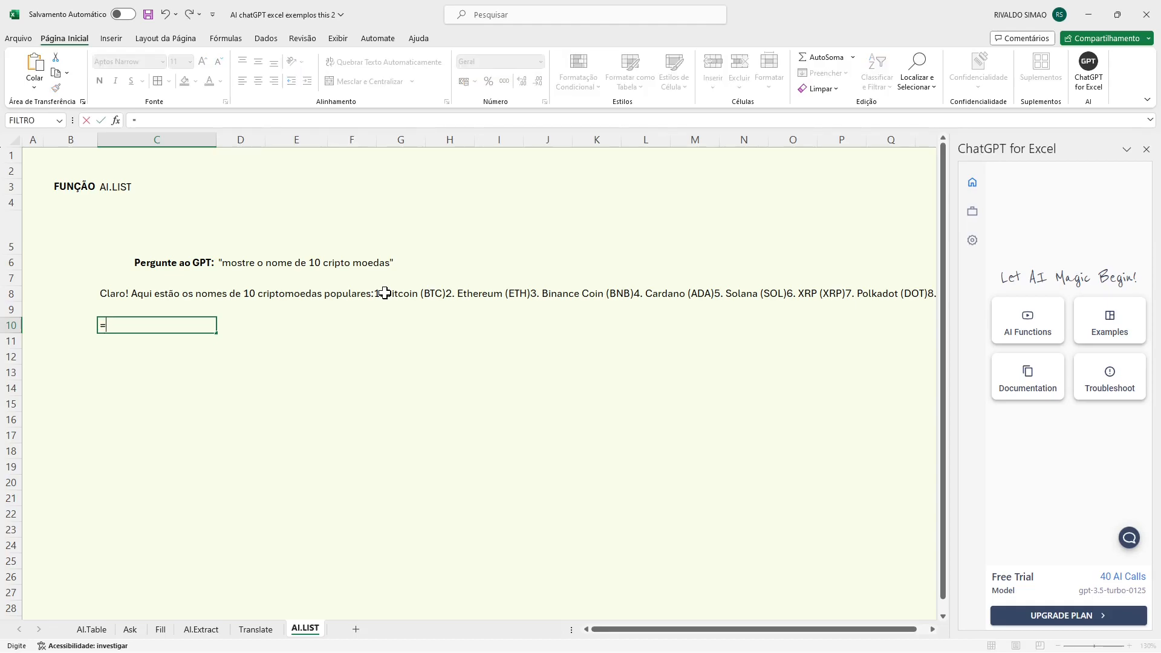
text(AI.L)
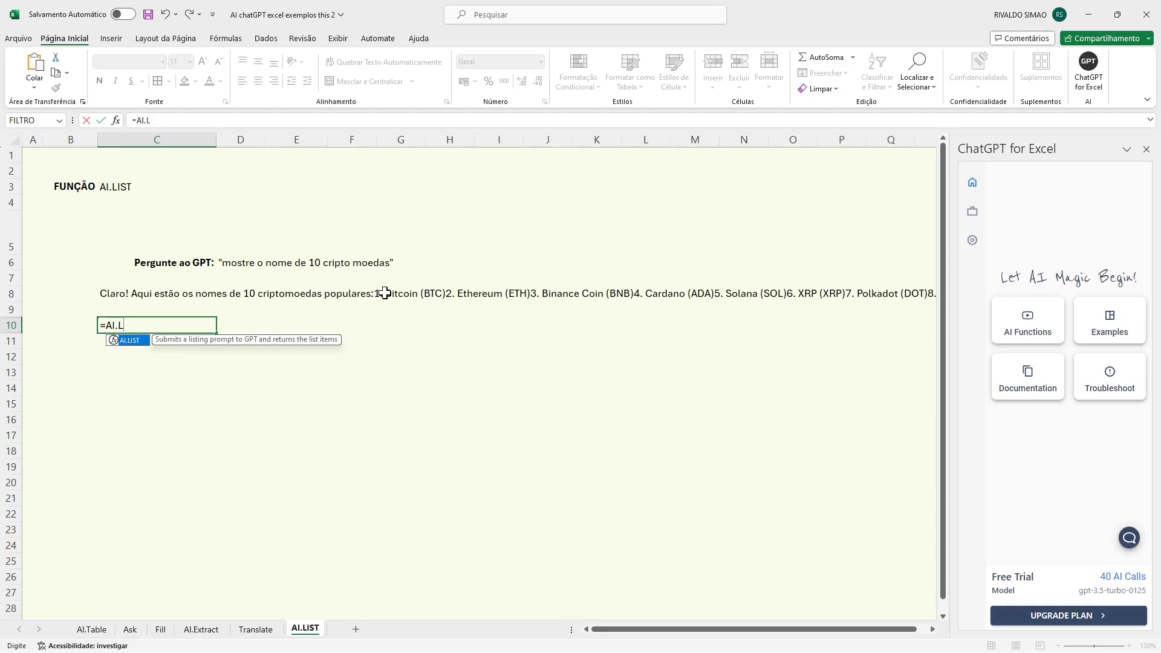
text(IST()
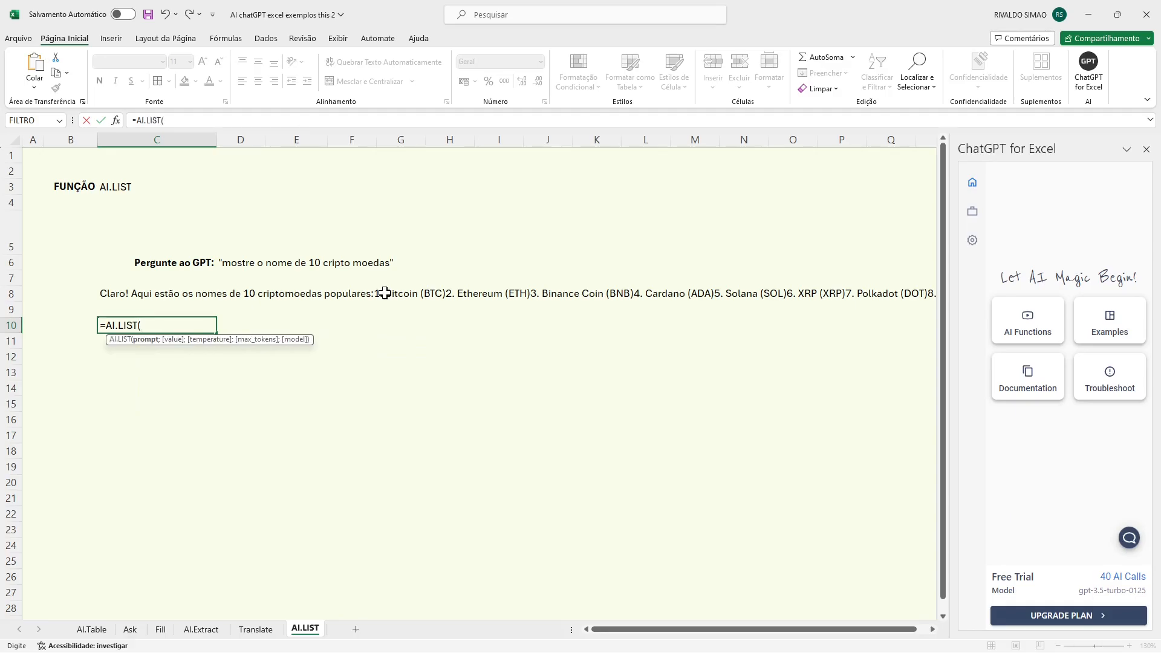
click(229, 262)
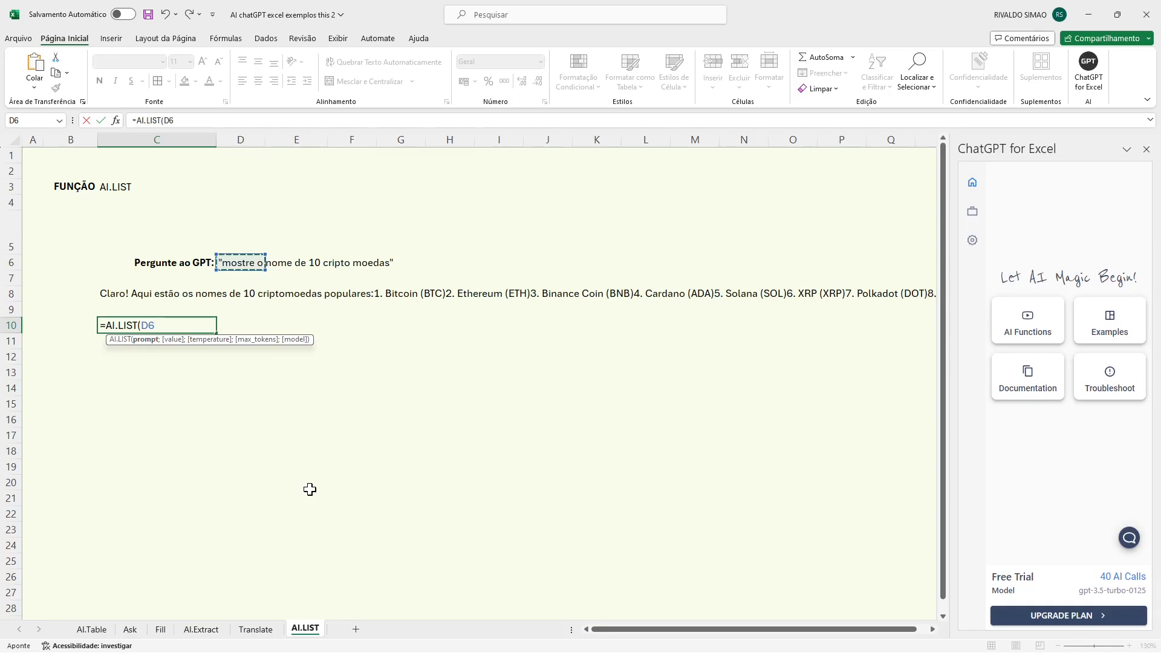
text())
key(Return)
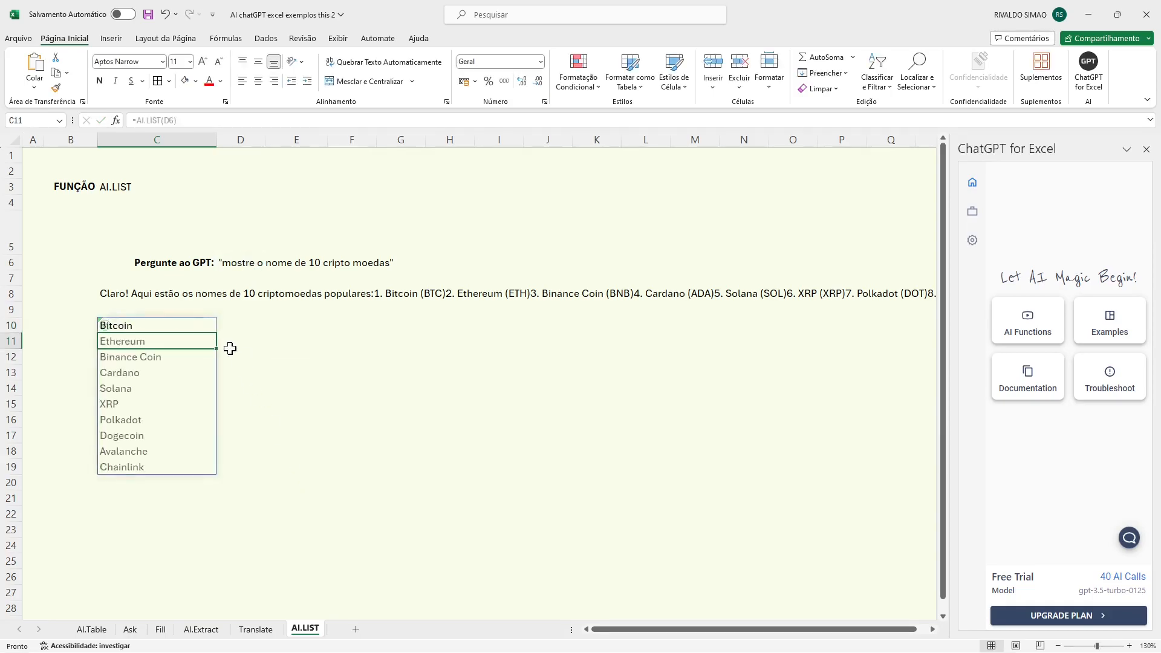